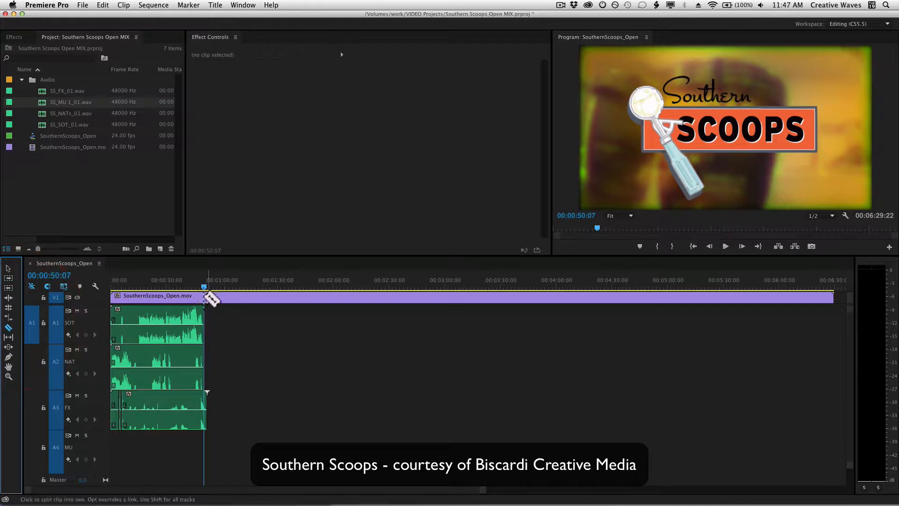
# Split the SouthernScoops_Open.mov clip on V1 at 00:00:50:07 and delete the part after the cut
pyautogui.click(204, 296)
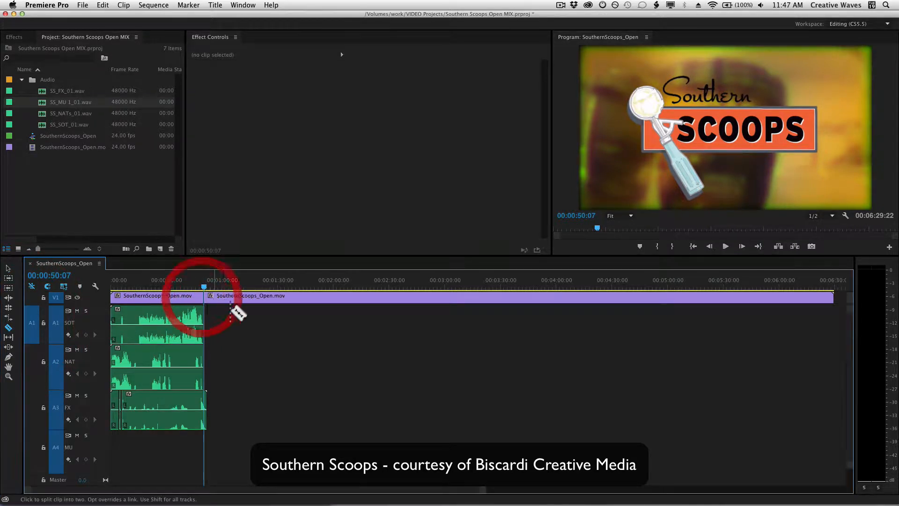
pyautogui.click(8, 268)
pyautogui.click(252, 299)
pyautogui.press('Delete')
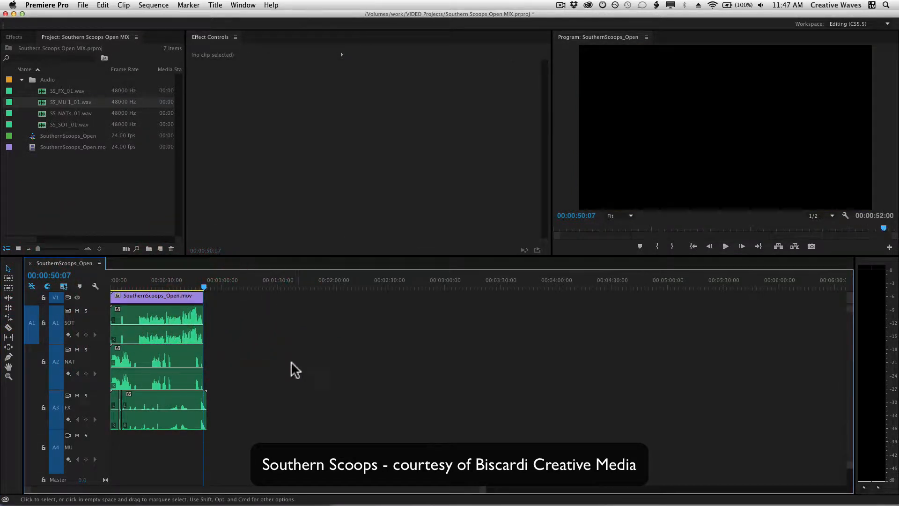
# Add SS_MU 1_01.wav to the start of the A4 MU track
pyautogui.scroll(-5, 290, 403)
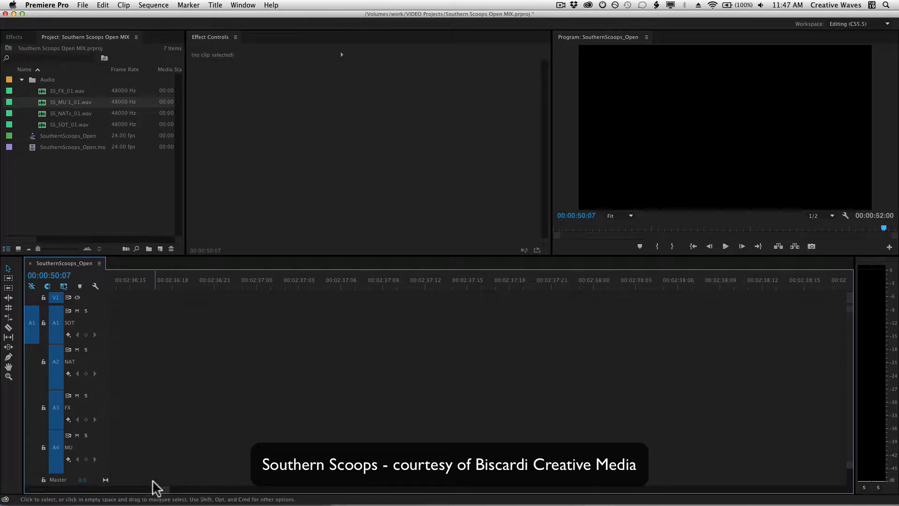
pyautogui.moveTo(155, 490); pyautogui.dragTo(1, 491)
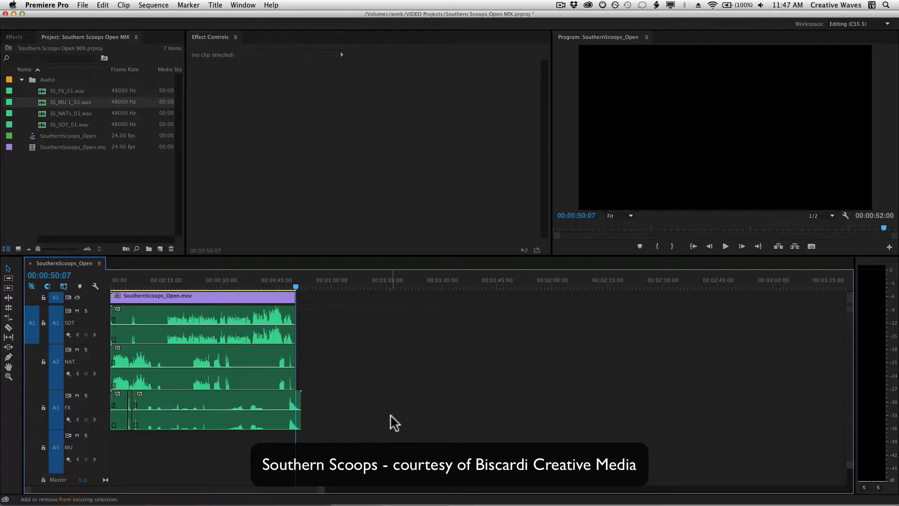
pyautogui.scroll(-4, 395, 422)
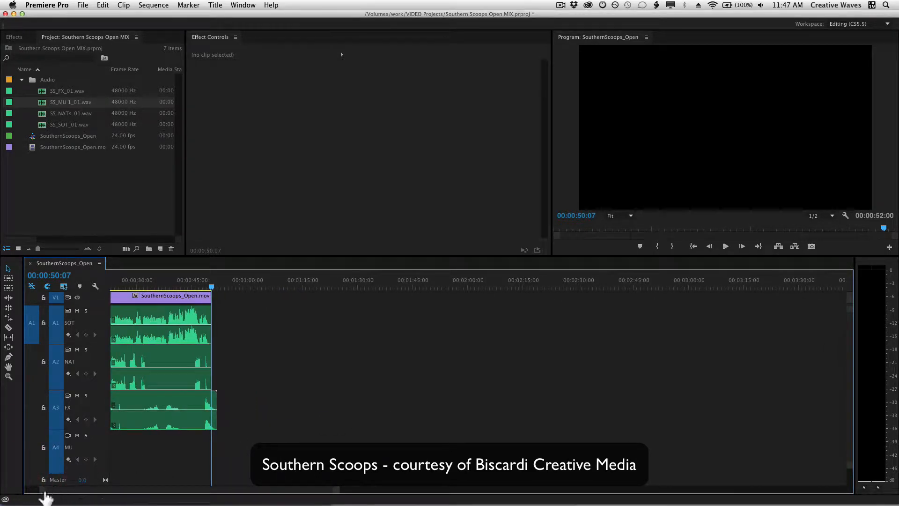
pyautogui.moveTo(44, 491); pyautogui.dragTo(3, 491)
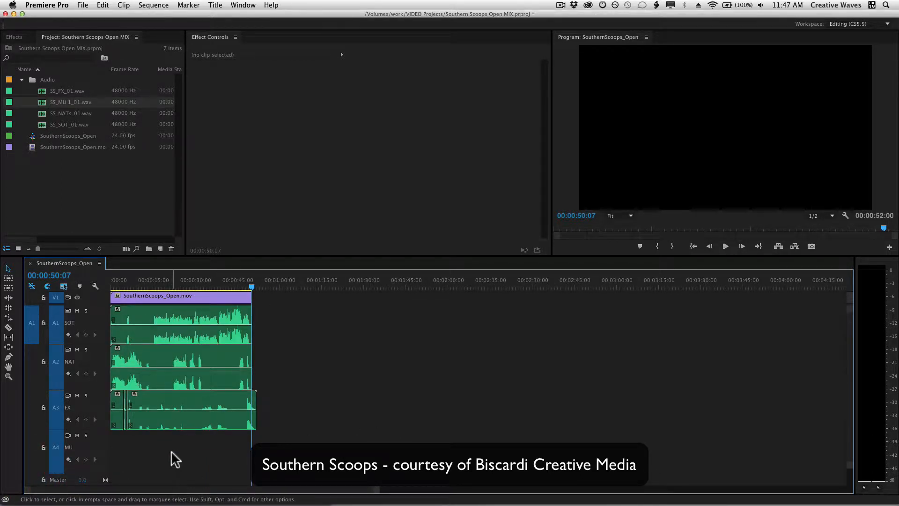
pyautogui.click(179, 331)
pyautogui.moveTo(190, 286); pyautogui.dragTo(166, 293)
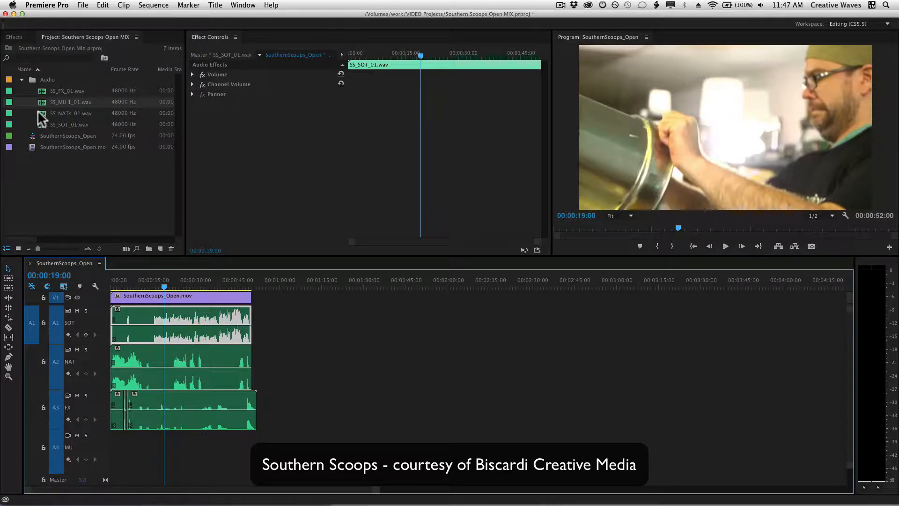
pyautogui.moveTo(41, 101); pyautogui.dragTo(106, 449)
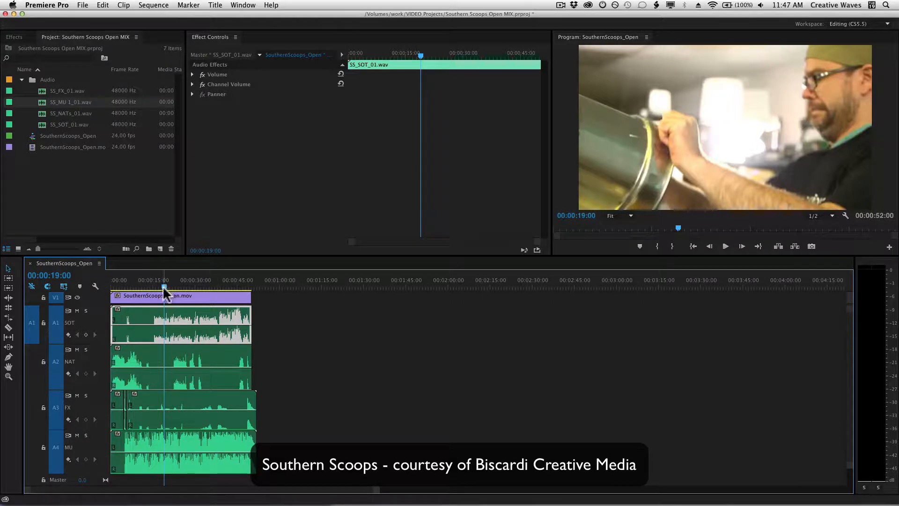
# Play the sequence from the start to check its levels on the audio meters, and reset the clip indicators
pyautogui.moveTo(163, 287); pyautogui.dragTo(87, 291)
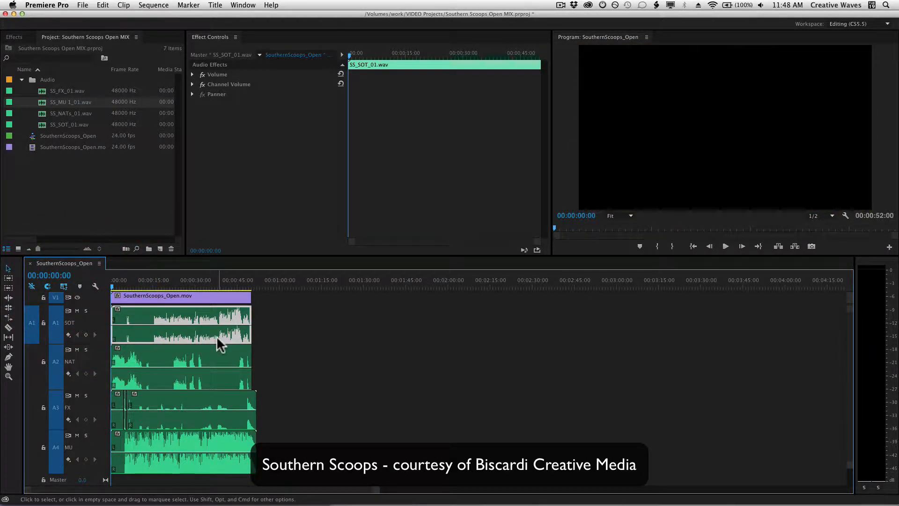
pyautogui.press('space')
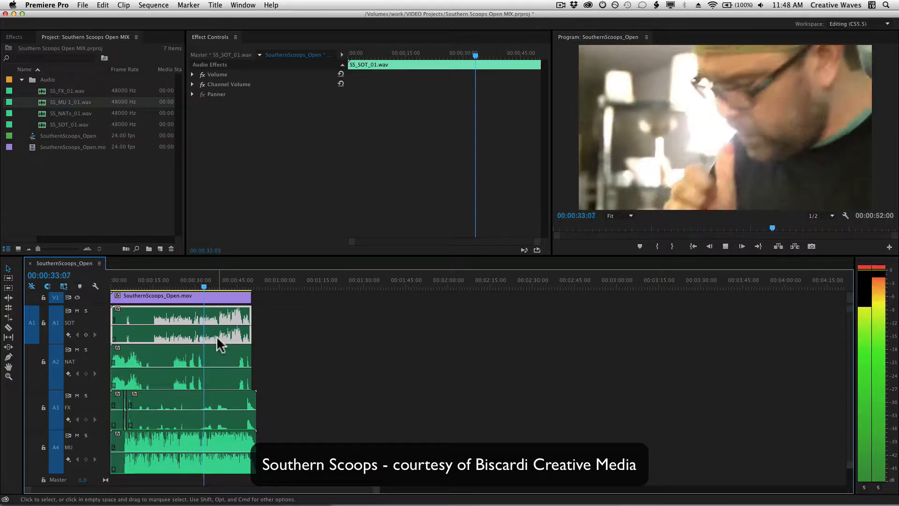
pyautogui.press('space')
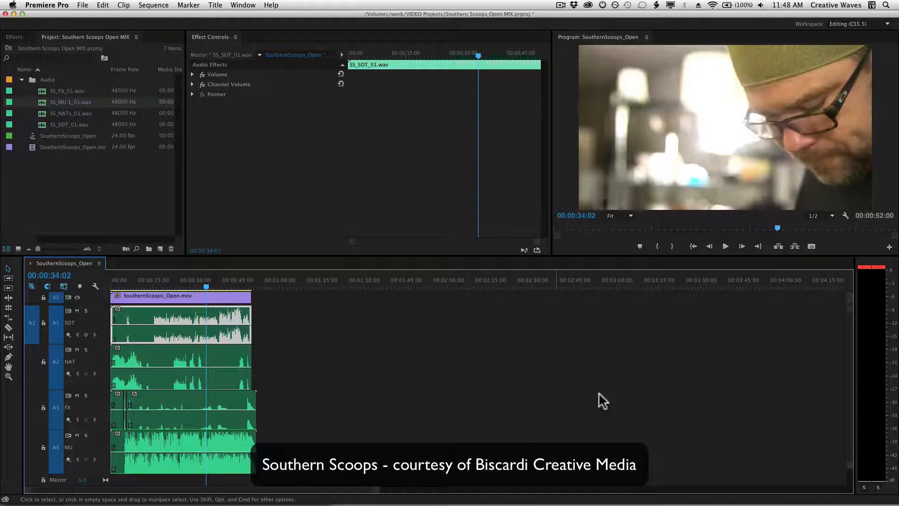
pyautogui.press('space')
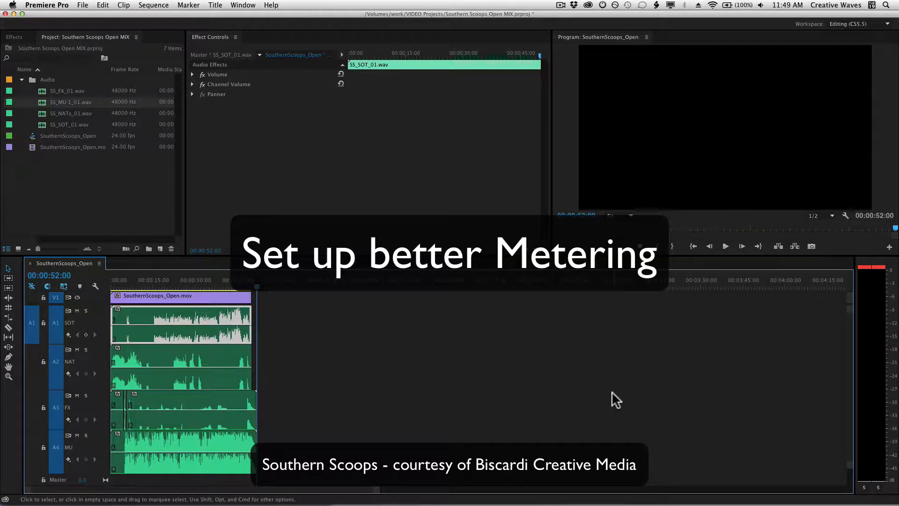
pyautogui.click(862, 266)
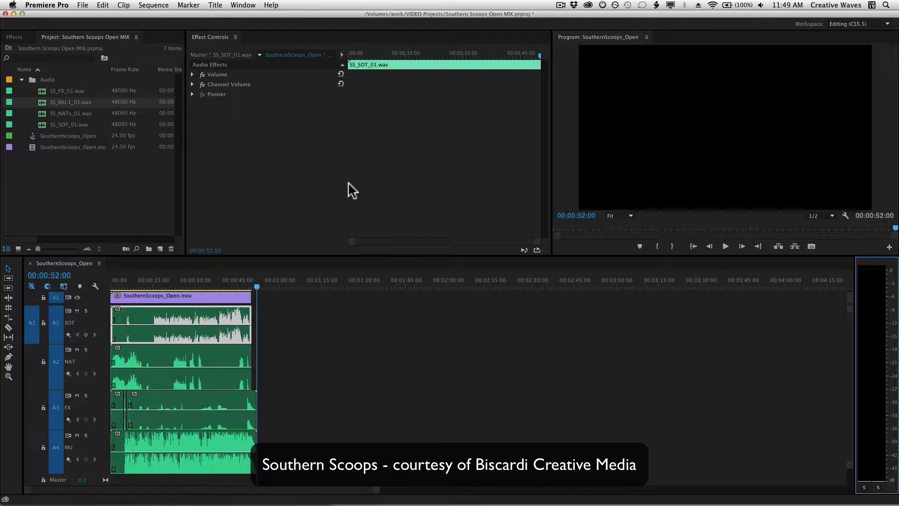
# Open the Audio Track Mixer for the SouthernScoops_Open sequence and show its effects and sends area
pyautogui.click(244, 5)
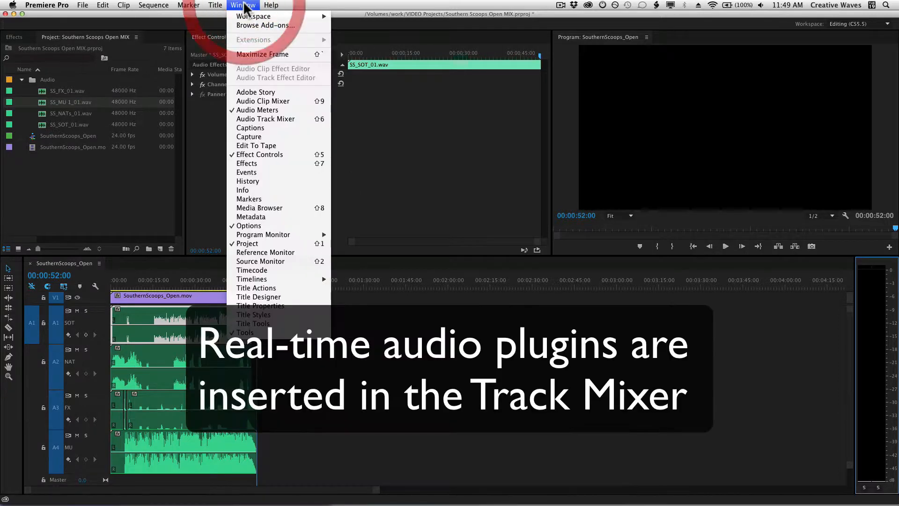
pyautogui.click(262, 119)
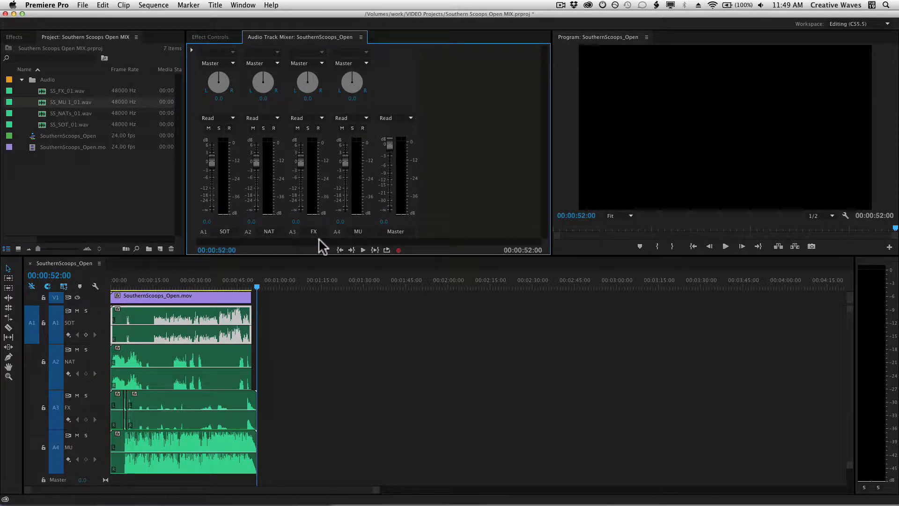
pyautogui.click(225, 232)
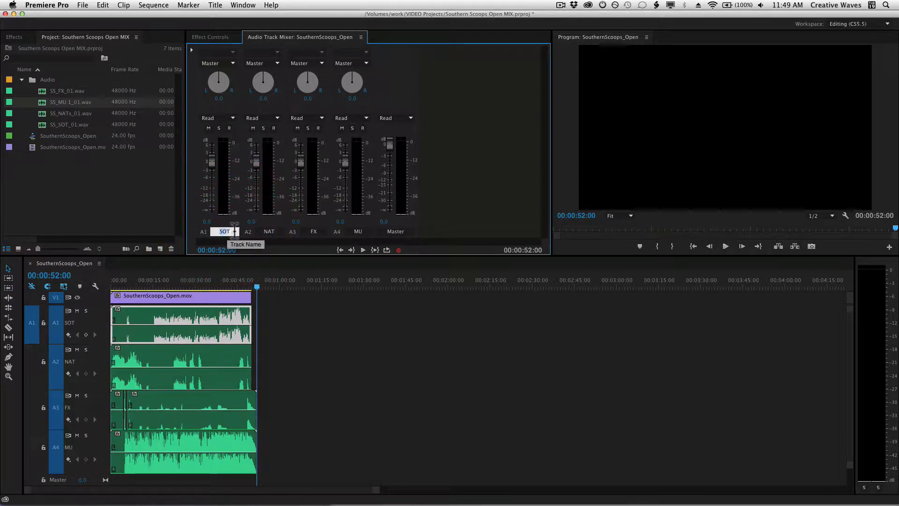
pyautogui.click(241, 232)
pyautogui.click(457, 211)
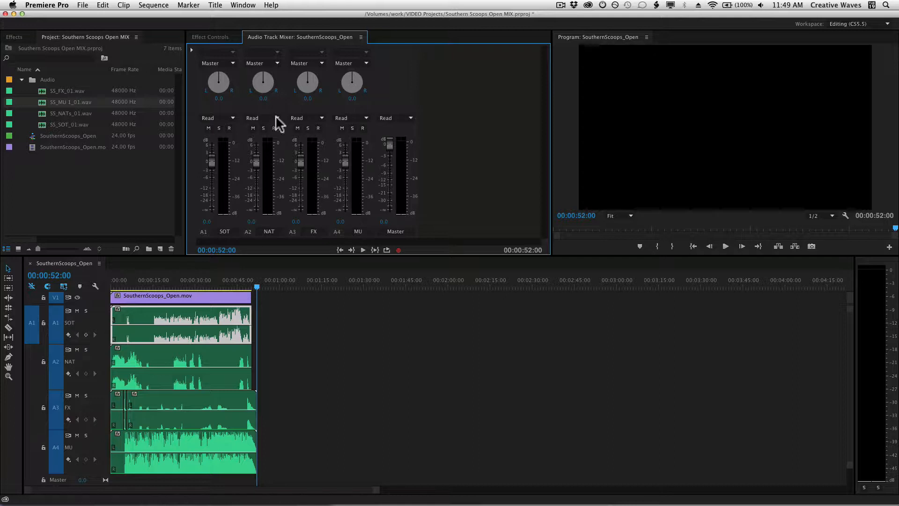
pyautogui.click(191, 49)
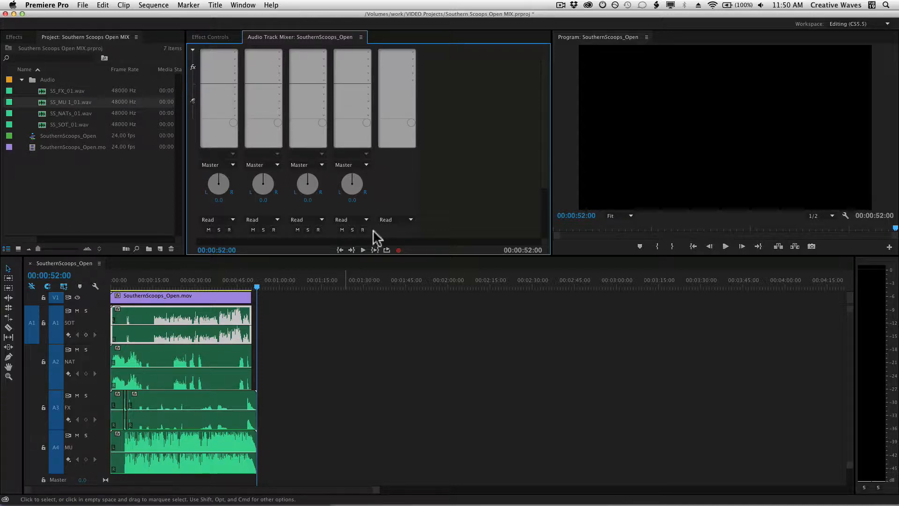
pyautogui.scroll(-3, 437, 183)
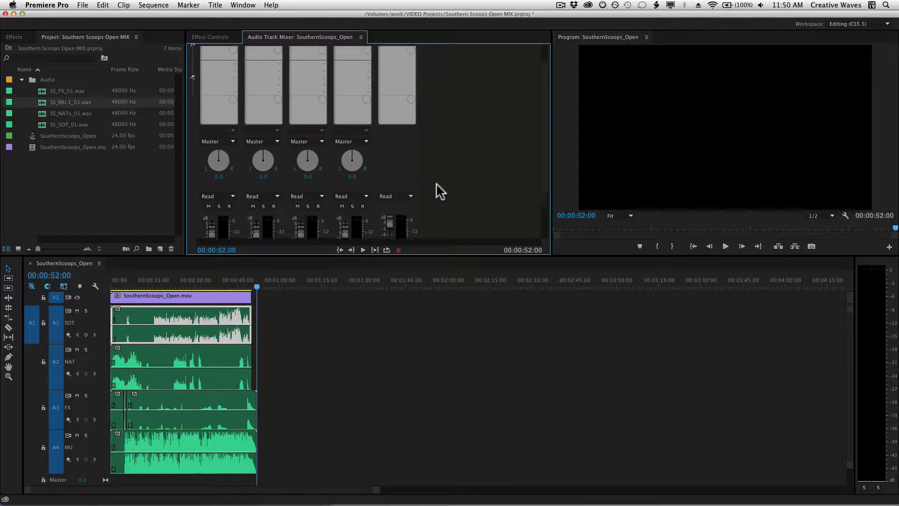
# Insert the Waves Dorrough Stereo VST3 analyzer in the last effect slot of the Master track
pyautogui.scroll(3, 422, 187)
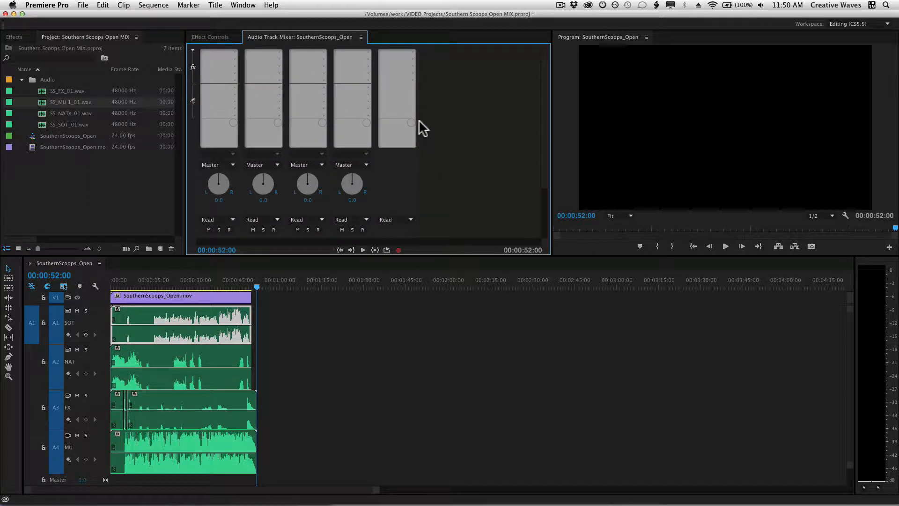
pyautogui.click(412, 77)
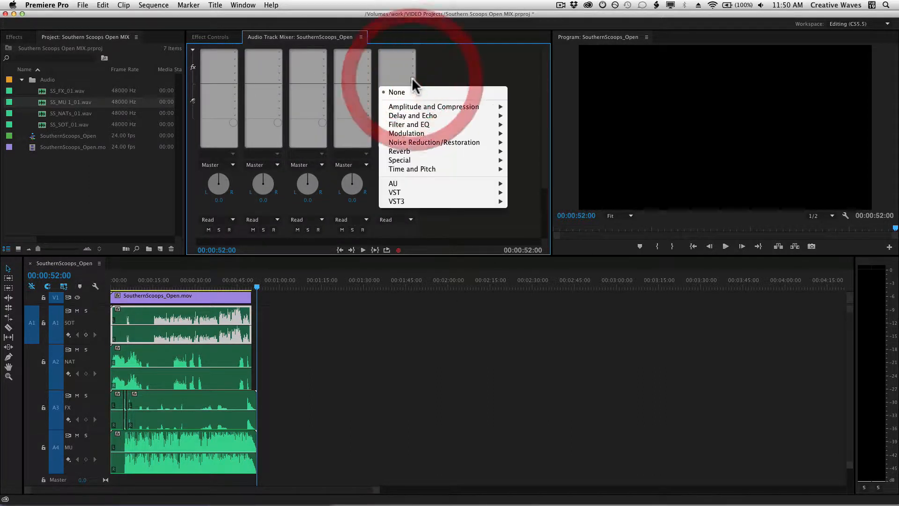
pyautogui.moveTo(444, 201)
pyautogui.moveTo(543, 202)
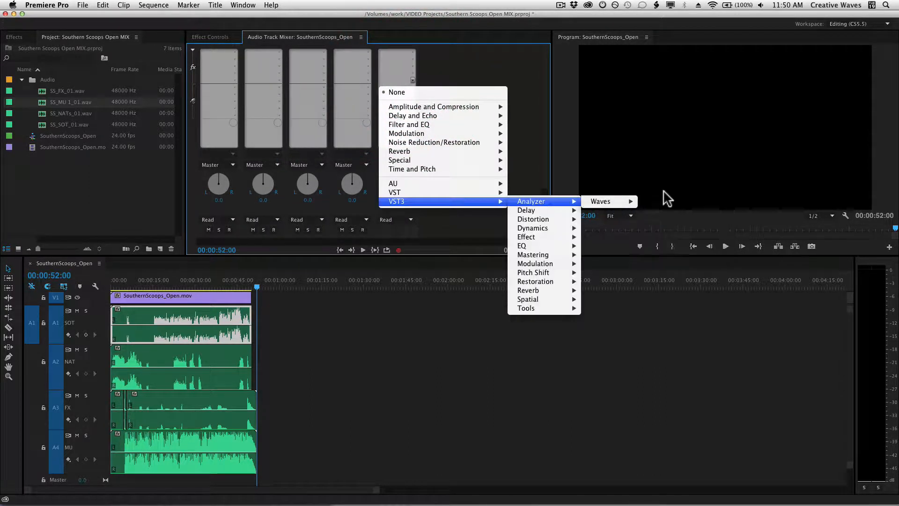
pyautogui.moveTo(604, 203)
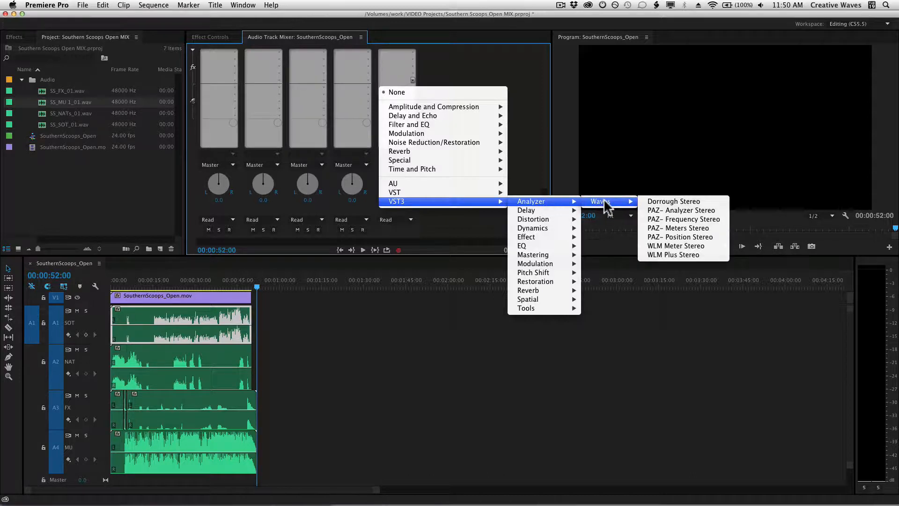
pyautogui.click(673, 200)
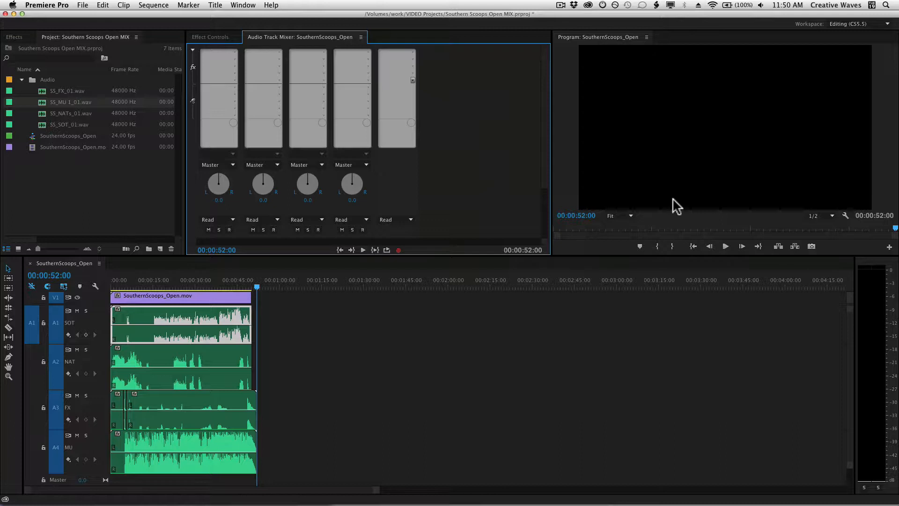
pyautogui.click(386, 347)
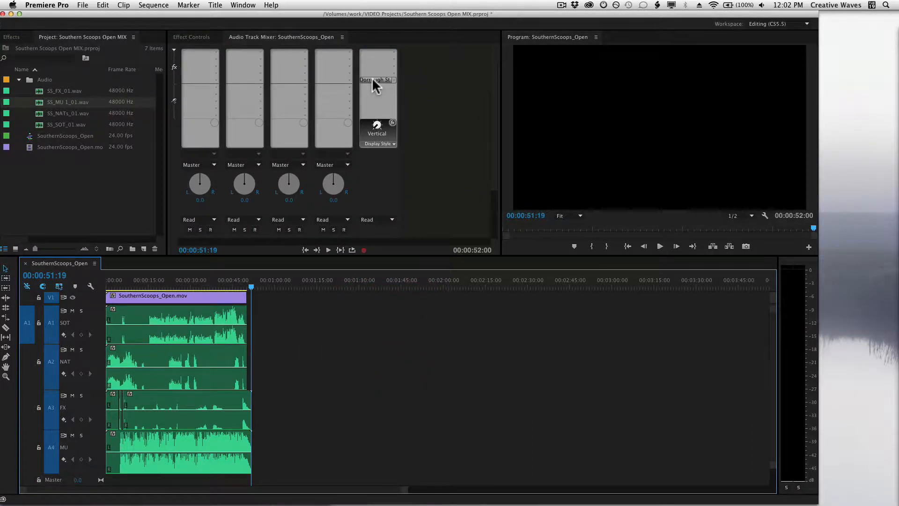
# Open the Dorrough Stereo meter's editor, set it to stay on screen, and place it beside the timeline's level meters
pyautogui.doubleClick(375, 81)
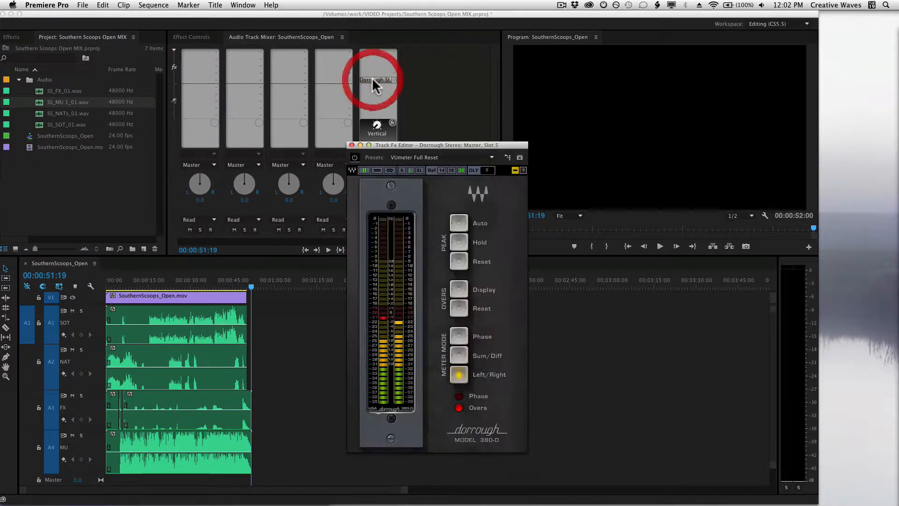
pyautogui.click(520, 158)
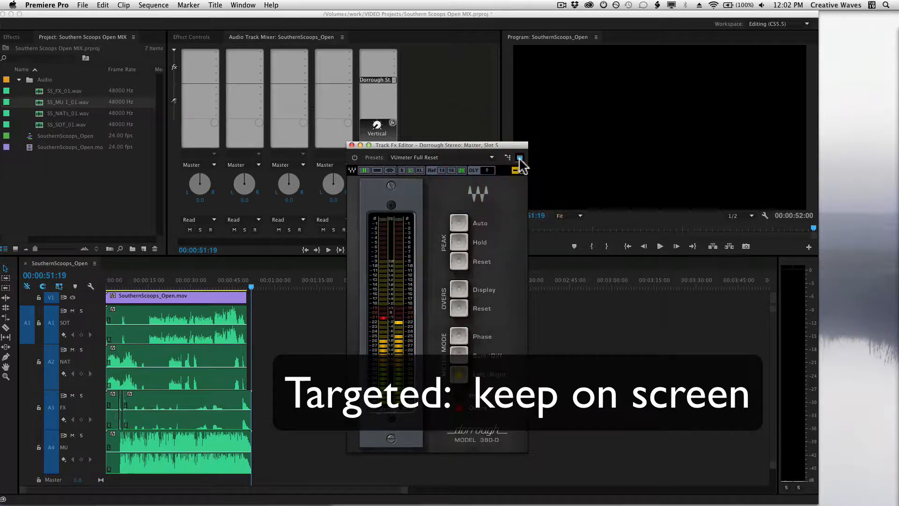
pyautogui.moveTo(383, 144); pyautogui.dragTo(856, 210)
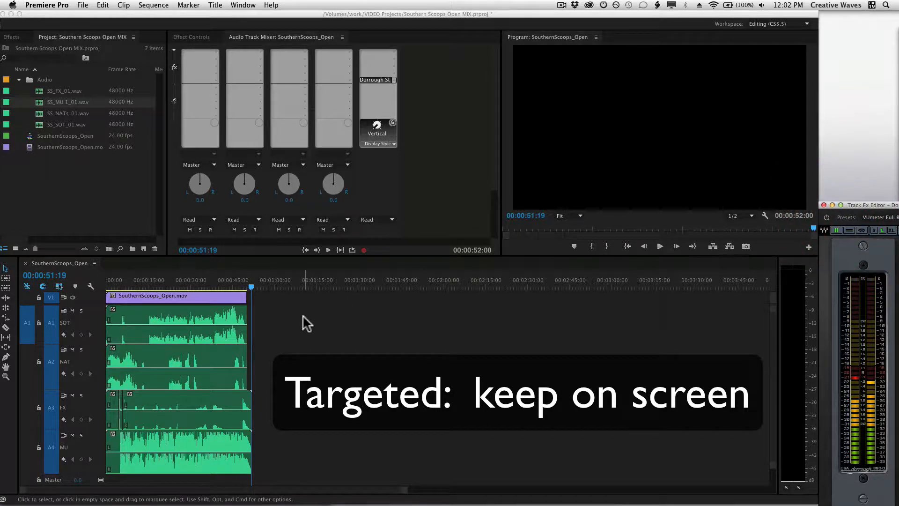
# Insert the Loudness Radar effect in the Master track slot just above the Dorrough Stereo meter
pyautogui.click(392, 71)
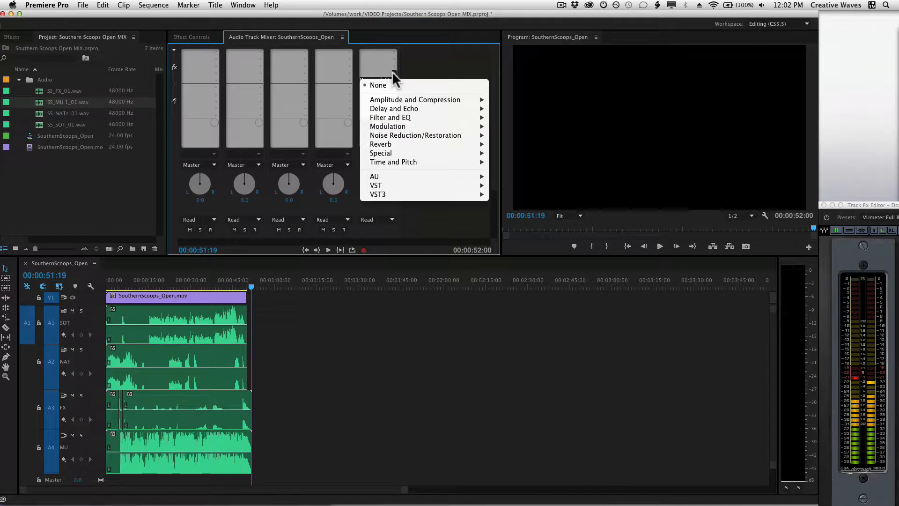
pyautogui.moveTo(391, 151)
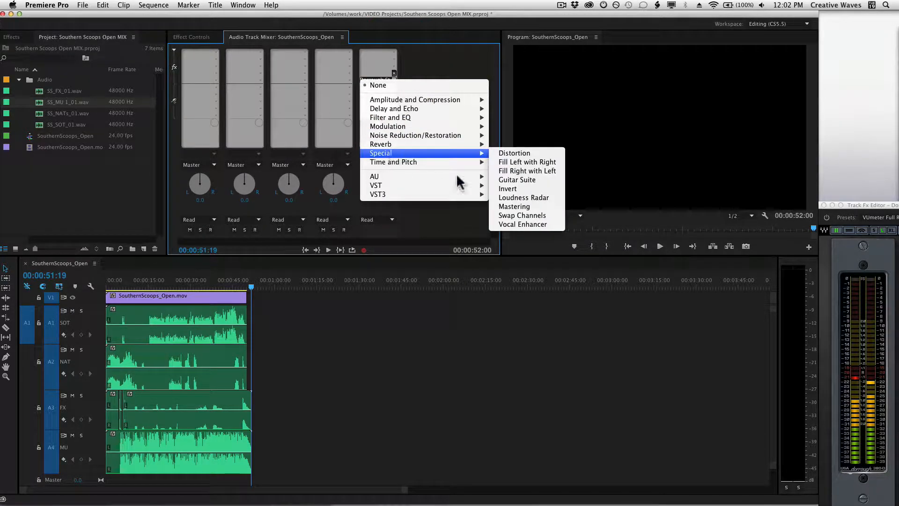
pyautogui.click(551, 197)
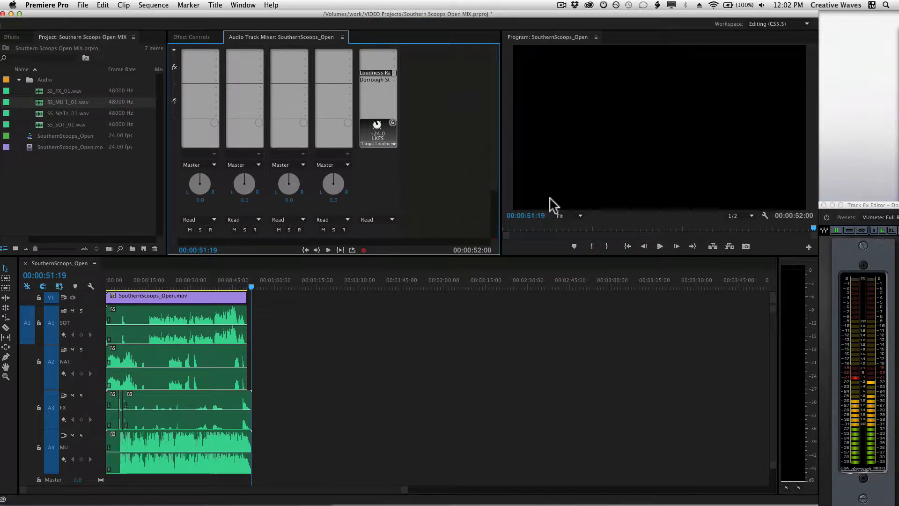
# Open the Loudness Radar editor pinned on screen and place it above the Dorrough meter, narrowing the track mixer to shift the program monitor over
pyautogui.doubleClick(380, 76)
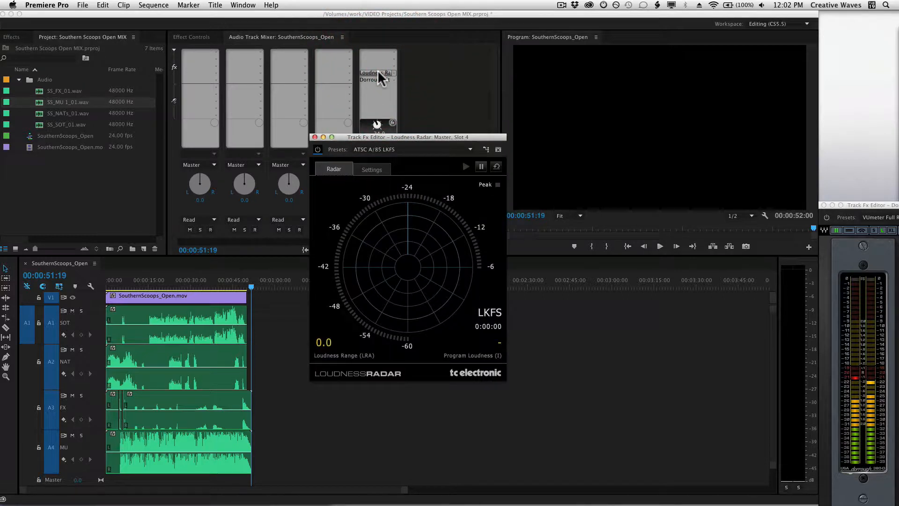
pyautogui.click(498, 150)
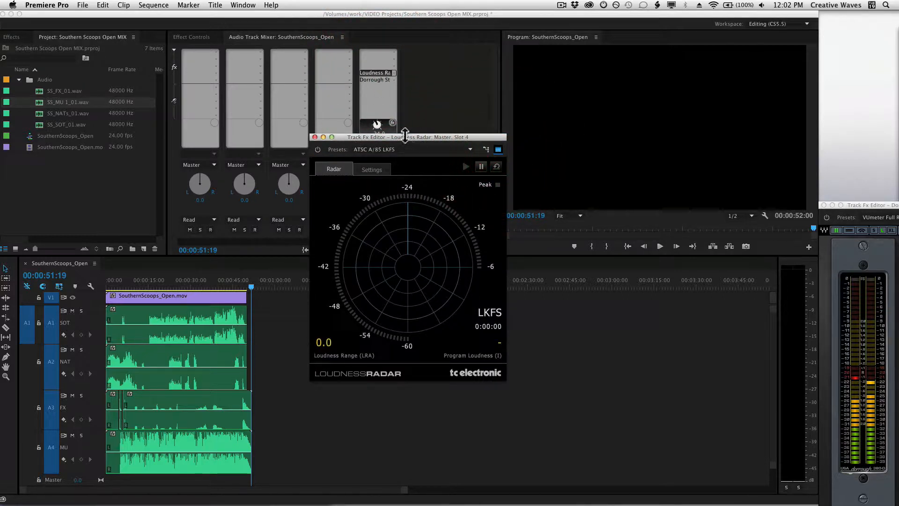
pyautogui.moveTo(403, 137); pyautogui.dragTo(570, 244)
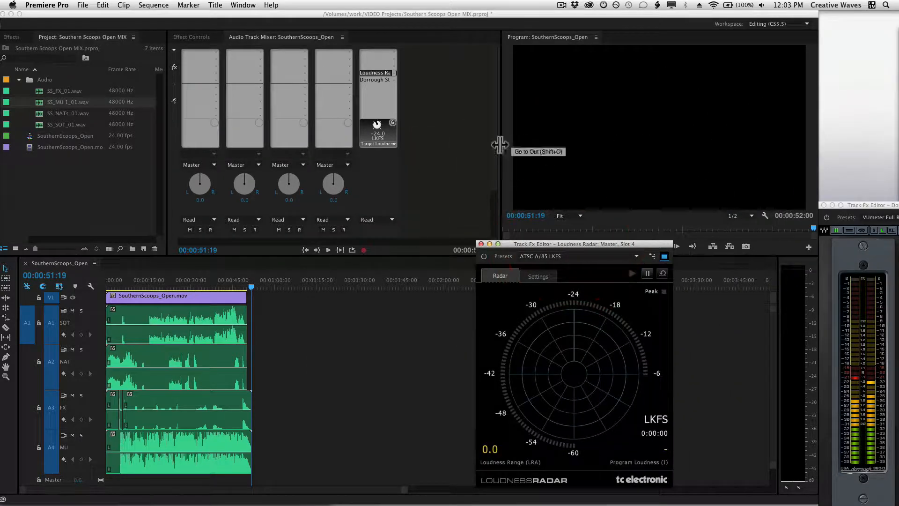
pyautogui.moveTo(502, 146); pyautogui.dragTo(429, 146)
pyautogui.moveTo(558, 244); pyautogui.dragTo(782, 3)
pyautogui.click(282, 318)
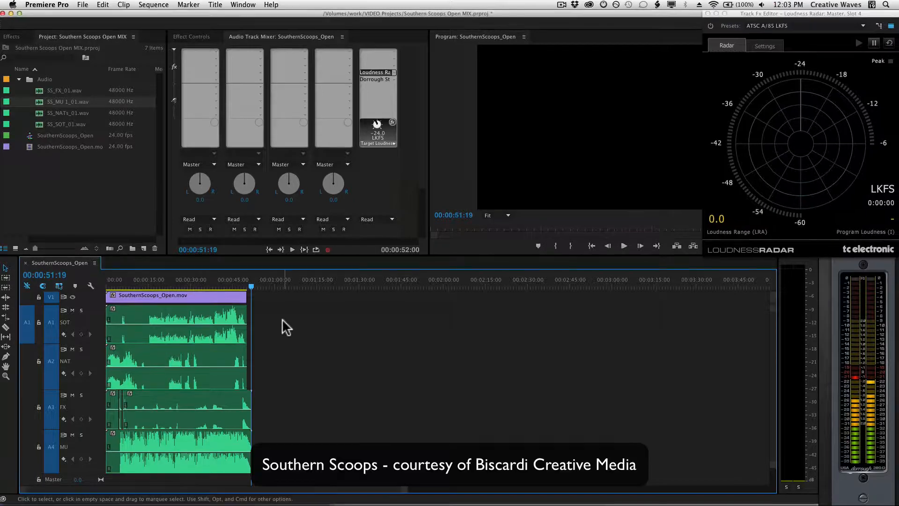
# Play the SouthernScoops_Open sequence from its beginning to examine the loudness and level readings on the meters
pyautogui.press('Home')
pyautogui.press('space')
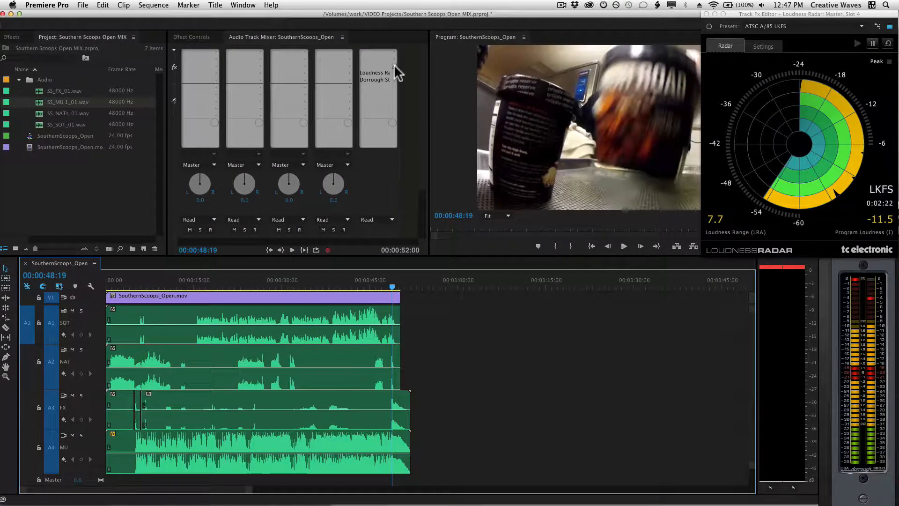
# Insert the Waves WLM Meter Stereo VST3 analyzer in the Master track slot just above the Loudness Radar
pyautogui.click(394, 65)
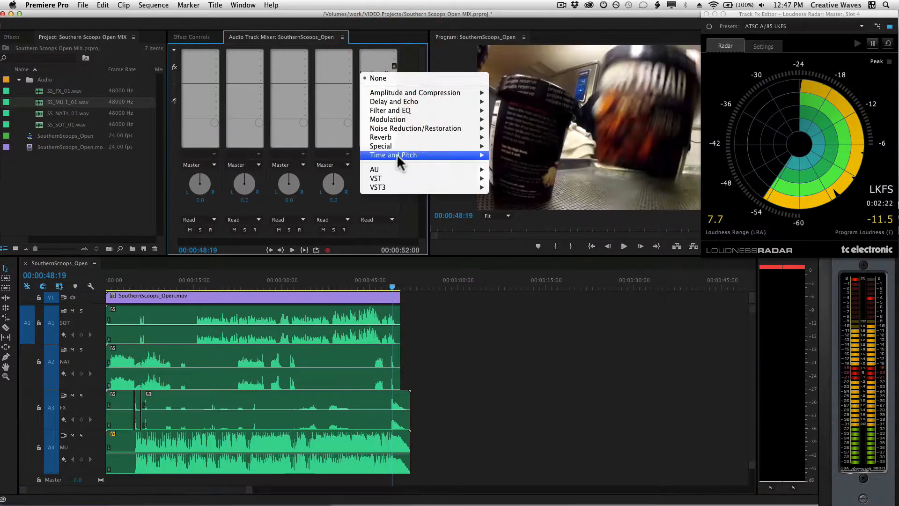
pyautogui.moveTo(396, 188)
pyautogui.moveTo(529, 189)
pyautogui.moveTo(586, 190)
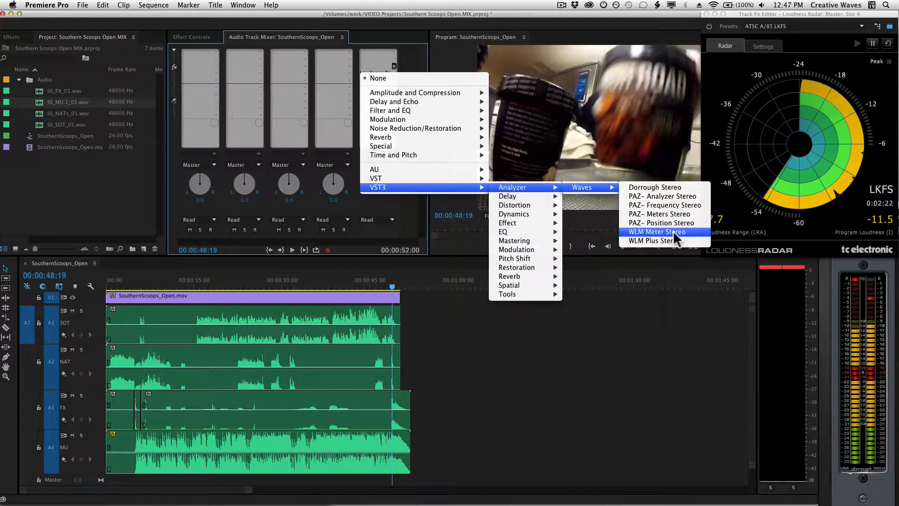
pyautogui.click(647, 232)
# Open the WLM Meter editor pinned on screen and place it over the timeline area beneath the program monitor
pyautogui.doubleClick(378, 74)
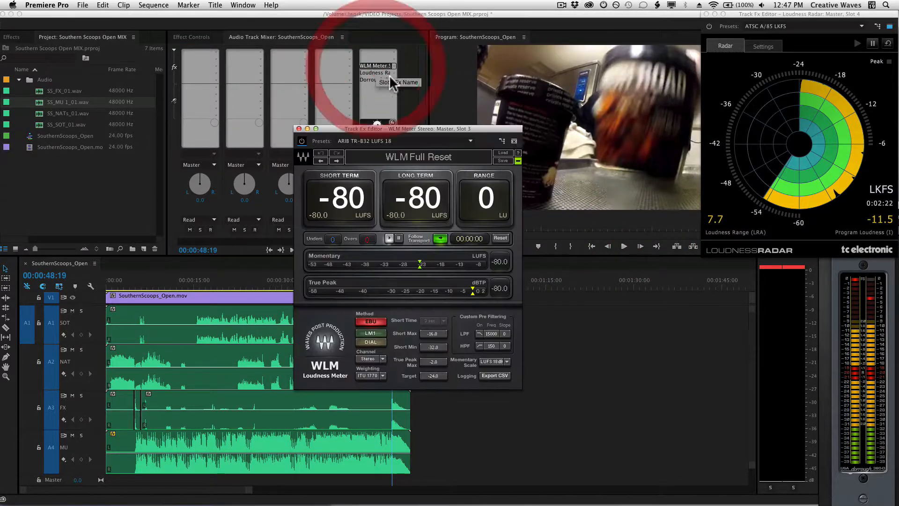
pyautogui.click(515, 142)
pyautogui.moveTo(475, 129); pyautogui.dragTo(718, 240)
# Load the ATSC A85 2013 preset in the WLM Meter, keep the ITU 1770 weighting, and set the target to -18
pyautogui.click(665, 253)
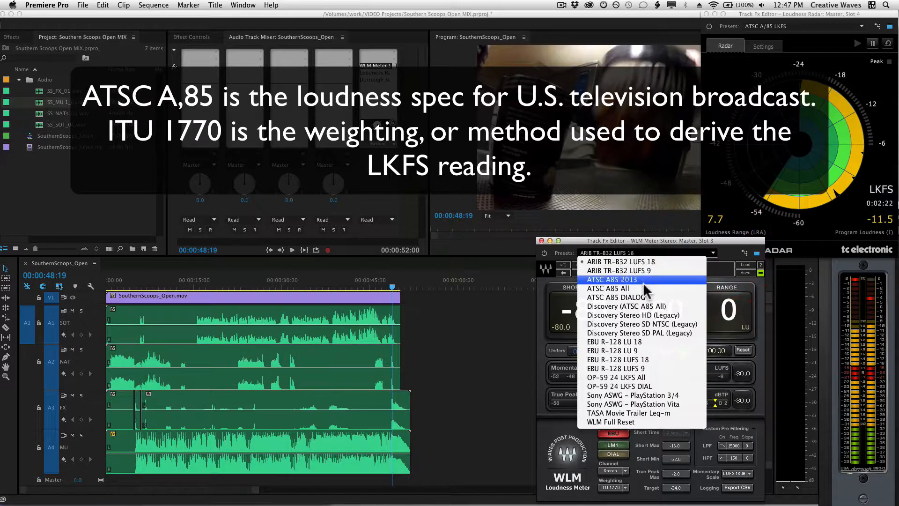
pyautogui.click(612, 279)
pyautogui.click(624, 488)
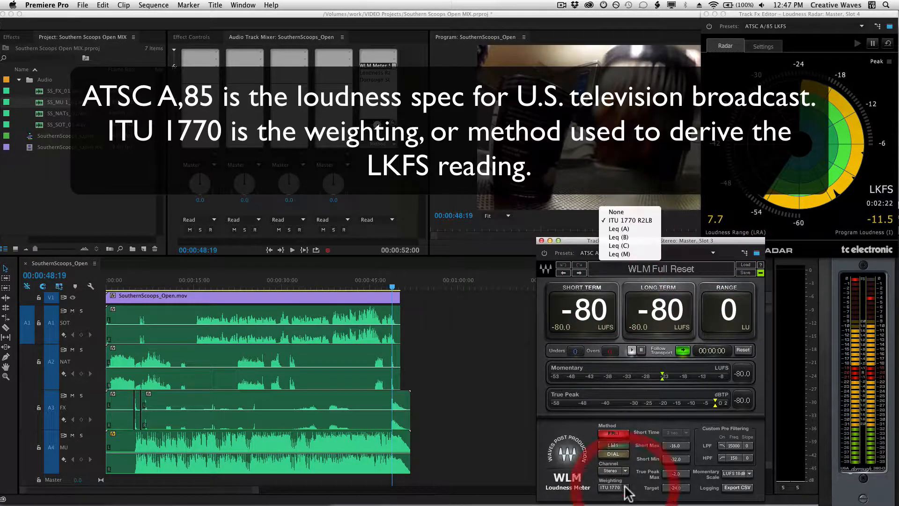
pyautogui.click(634, 227)
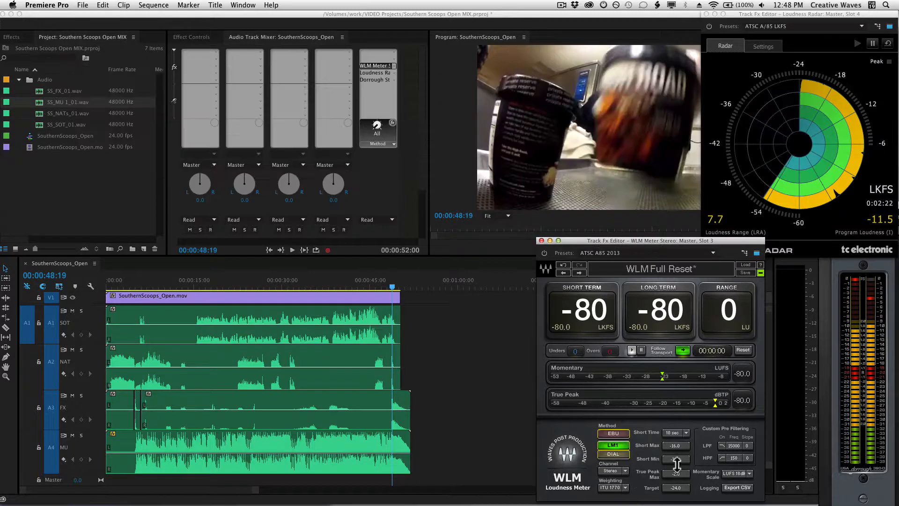
pyautogui.click(677, 488)
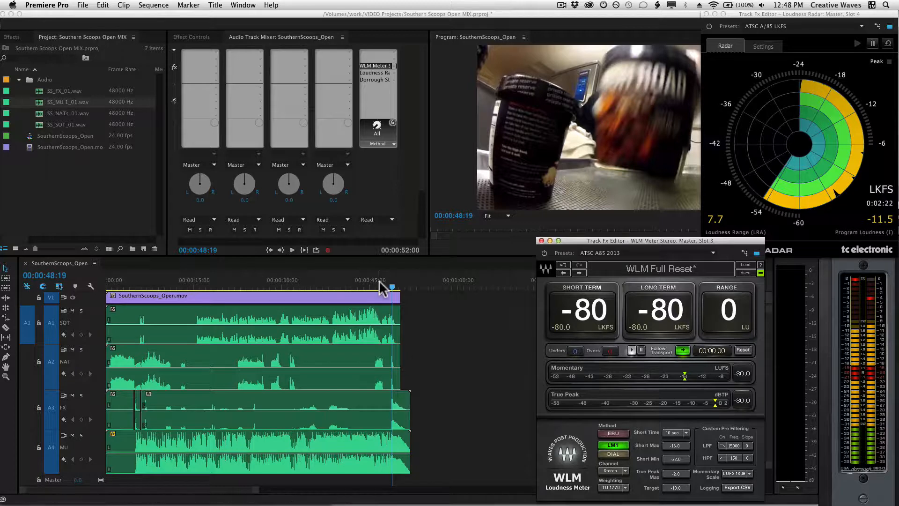
# Play the sequence from about 37 seconds, and again from its beginning, to check the WLM loudness and true peak readings
pyautogui.click(322, 285)
pyautogui.press('space')
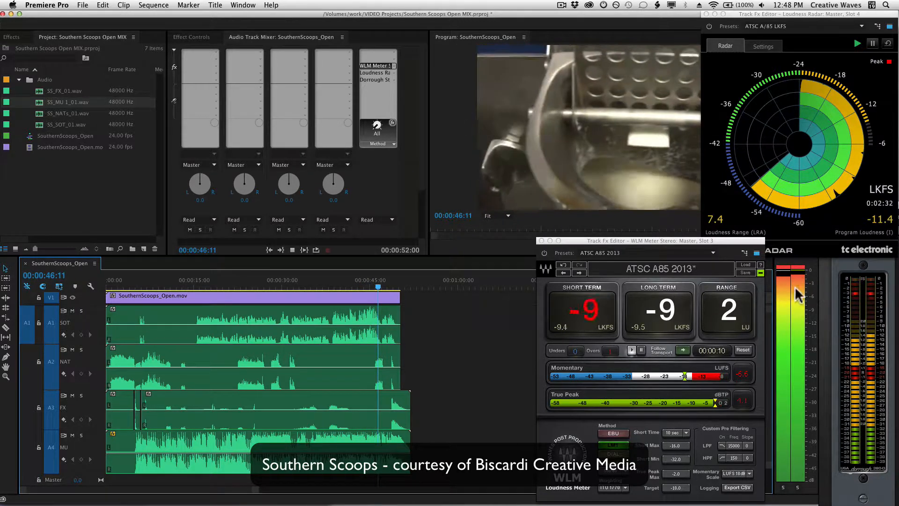
pyautogui.click(437, 305)
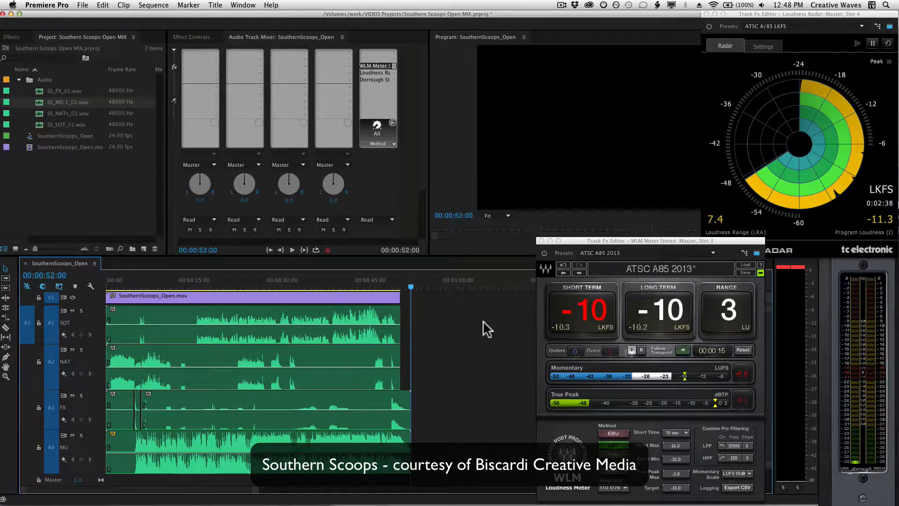
pyautogui.press('Home')
pyautogui.press('space')
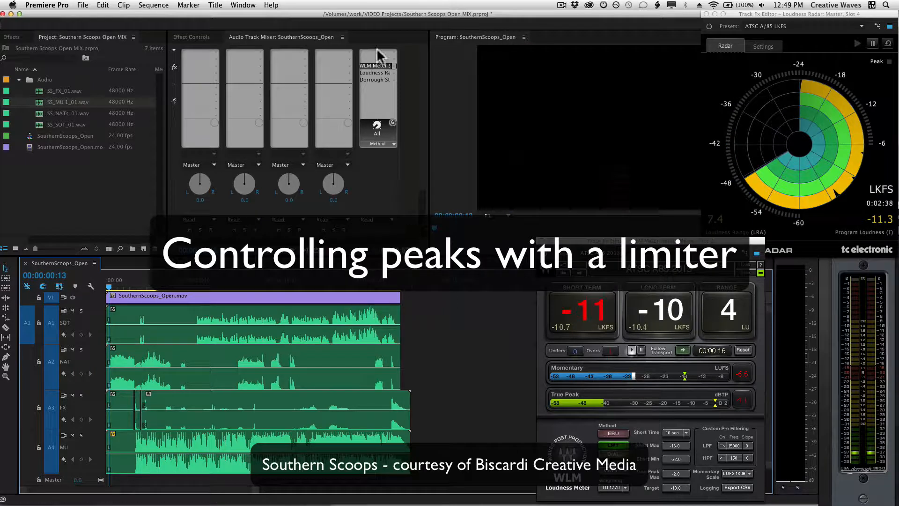
# Insert the Multiband Compressor in the Master track slot just above the WLM Meter and open its editor
pyautogui.click(393, 57)
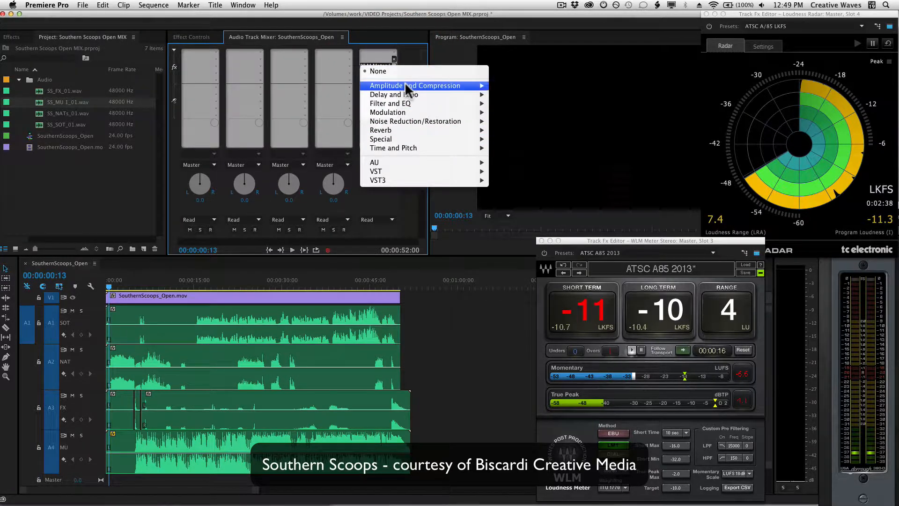
pyautogui.moveTo(406, 85)
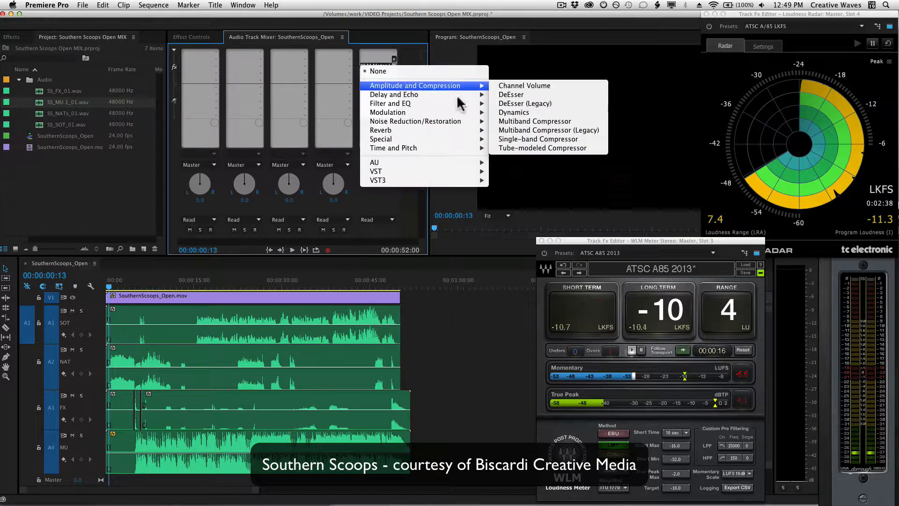
pyautogui.click(528, 115)
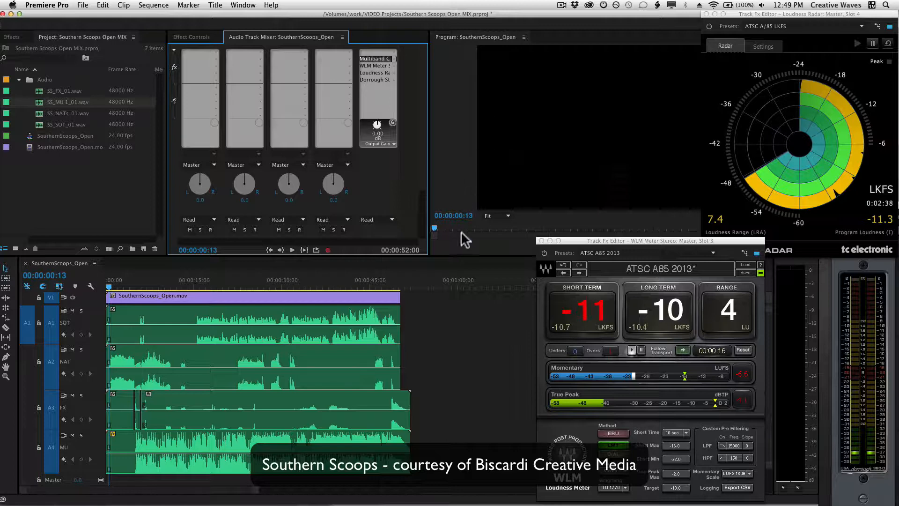
pyautogui.doubleClick(370, 57)
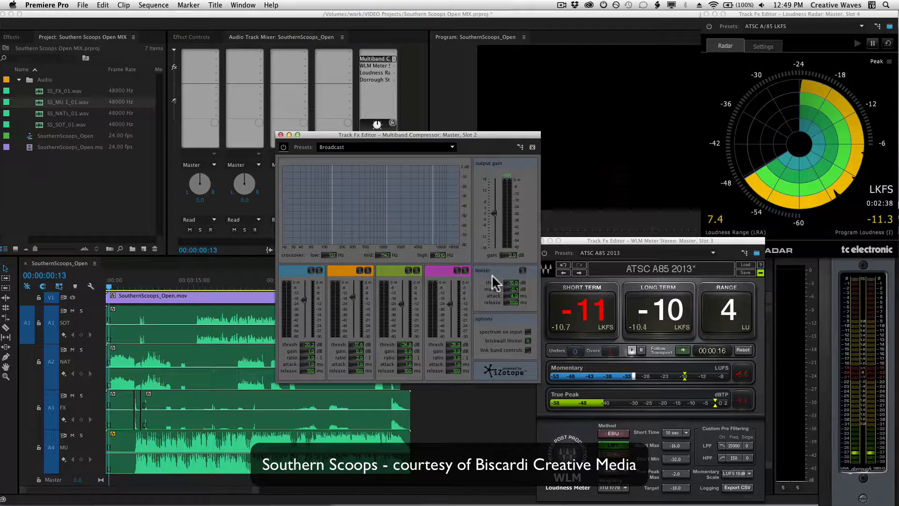
# Bypass all four frequency bands of the Multiband Compressor so only its limiter section remains active
pyautogui.click(319, 270)
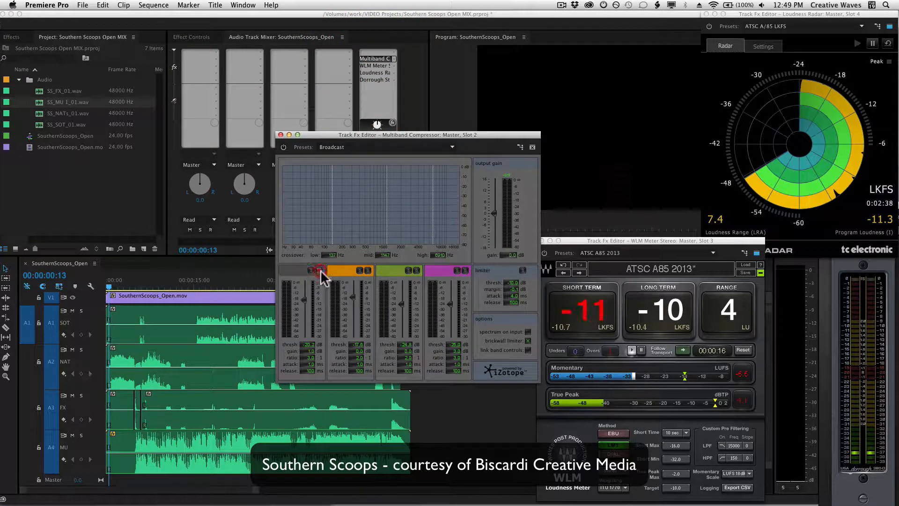
pyautogui.click(368, 270)
pyautogui.click(417, 270)
pyautogui.click(466, 271)
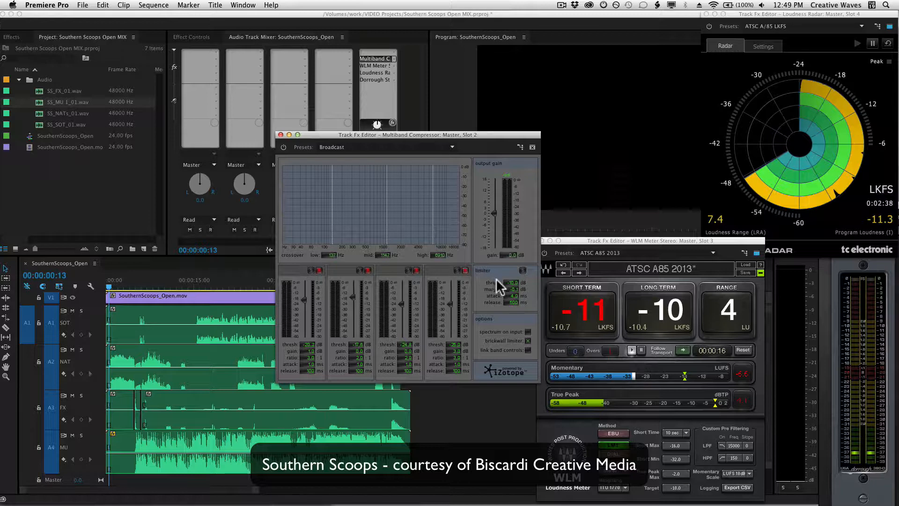
# Reset the WLM Meter and move the Multiband Compressor editor up over the track mixer, clear of the timeline
pyautogui.click(743, 351)
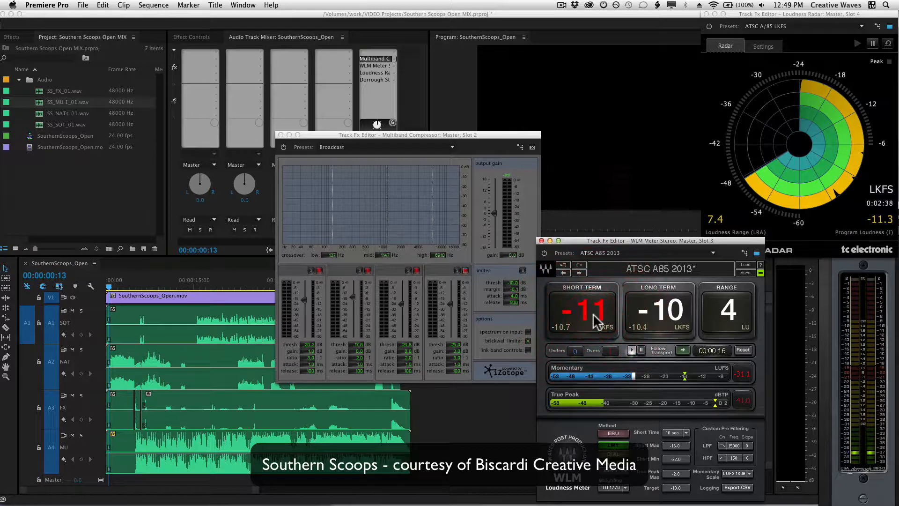
pyautogui.click(482, 283)
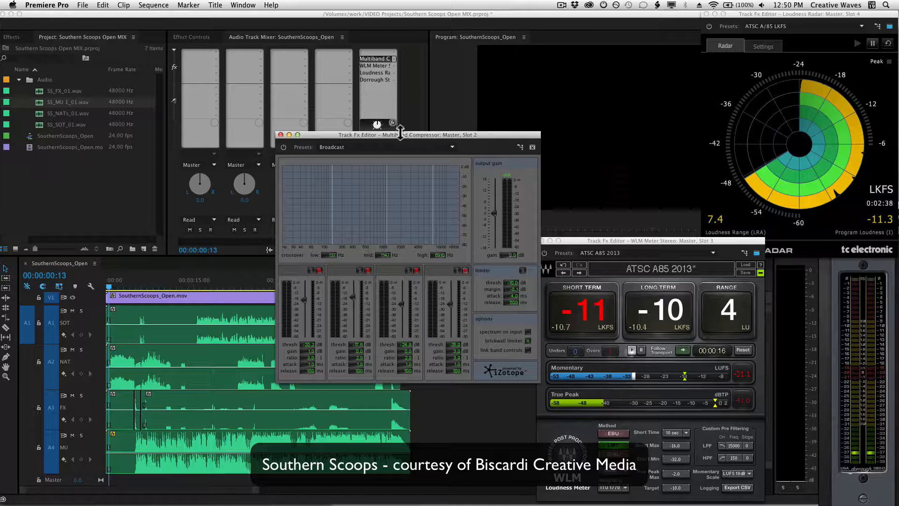
pyautogui.moveTo(400, 135); pyautogui.dragTo(312, 13)
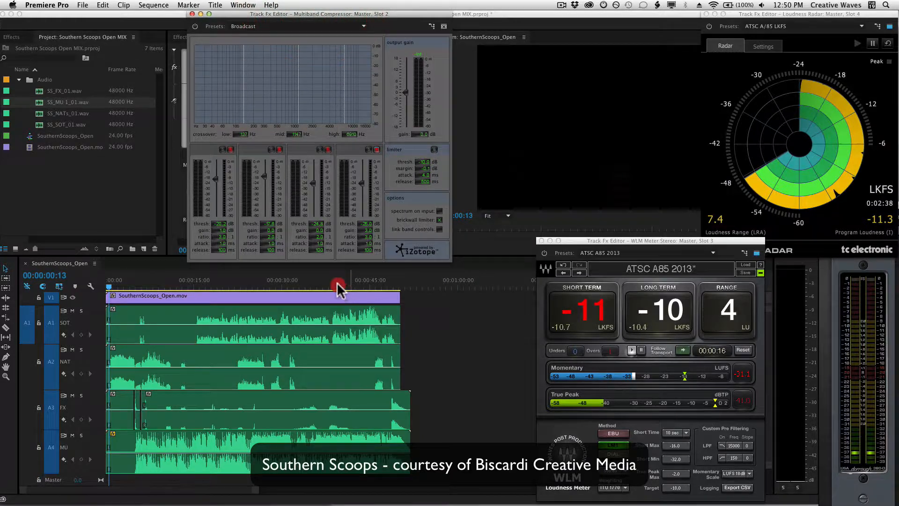
# Play the sequence from about 39 seconds to check the true peak level with the compressor bands bypassed
pyautogui.click(336, 282)
pyautogui.press('space')
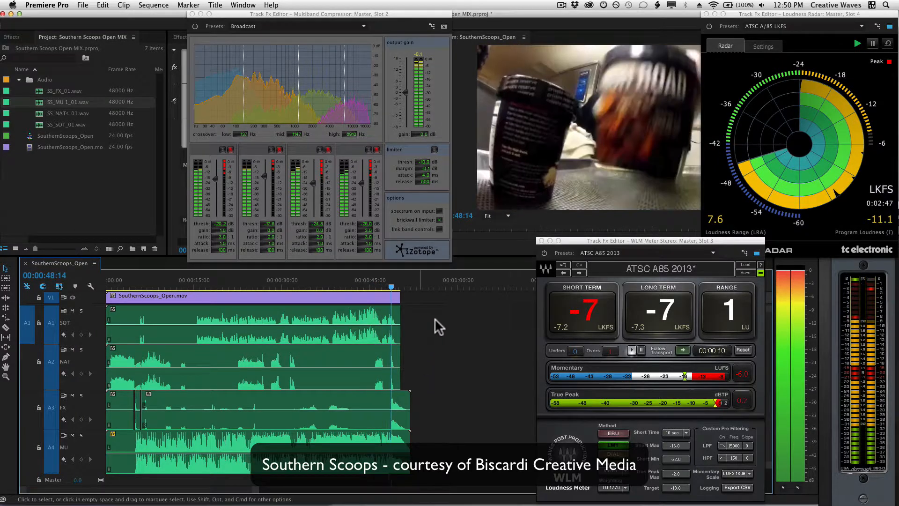
pyautogui.press('space')
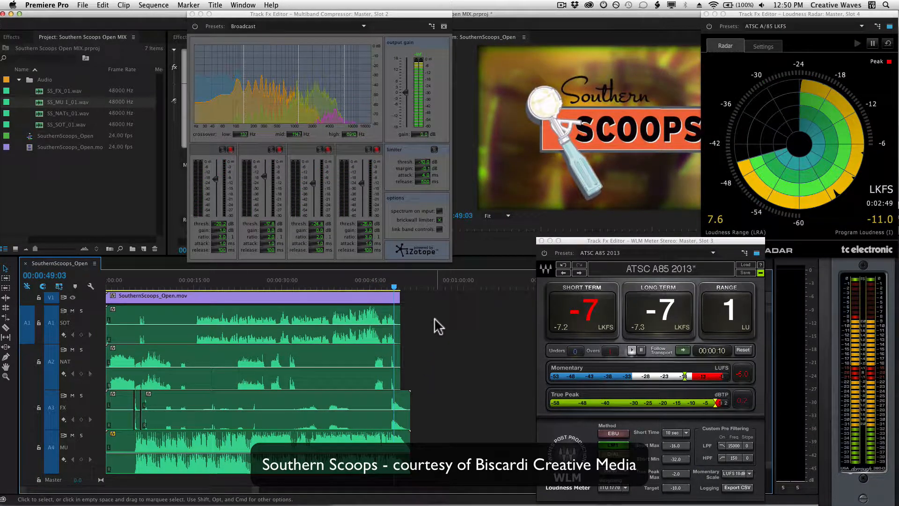
# Adjust the threshold and margin of the Multiband Compressor's limiter to hold down the Master track's peaks
pyautogui.click(423, 161)
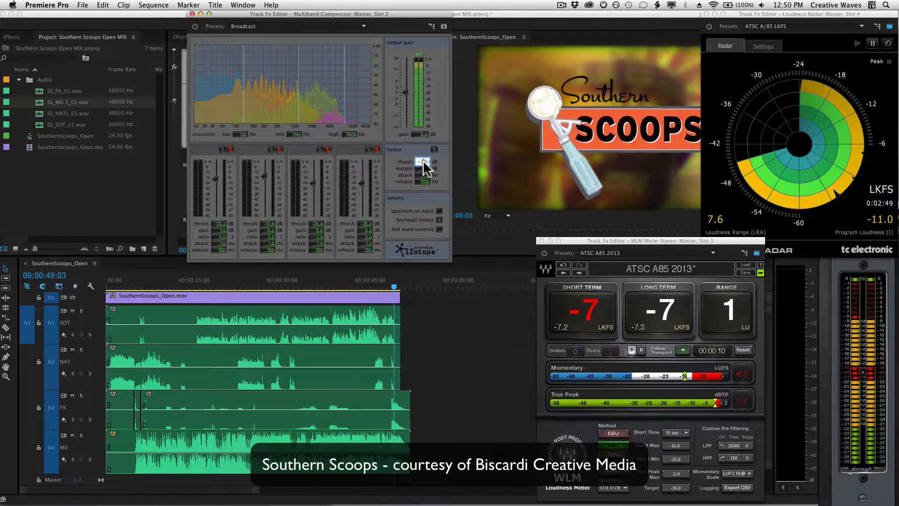
pyautogui.doubleClick(424, 162)
pyautogui.doubleClick(423, 168)
# Reset the WLM Meter and play the sequence from about 38 seconds to check the limited peaks, clearing the meter's readings again
pyautogui.click(745, 350)
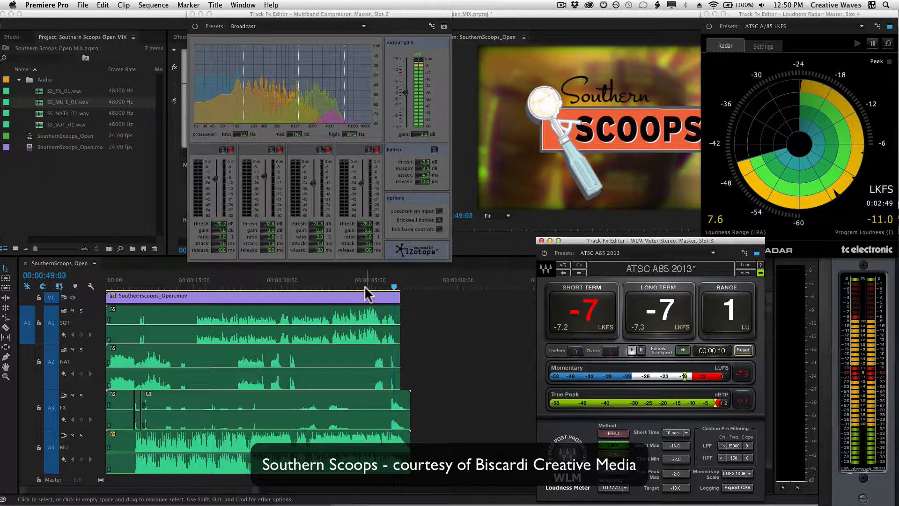
pyautogui.click(331, 287)
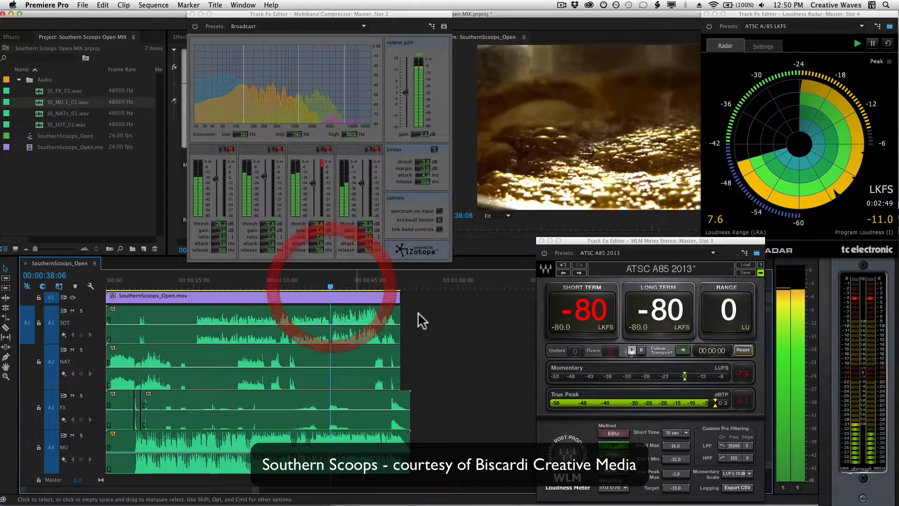
pyautogui.press('space')
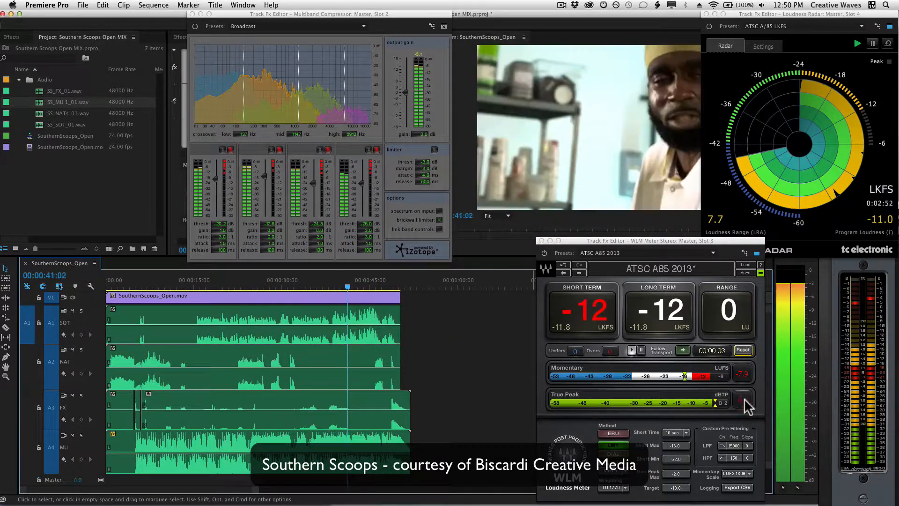
pyautogui.click(747, 353)
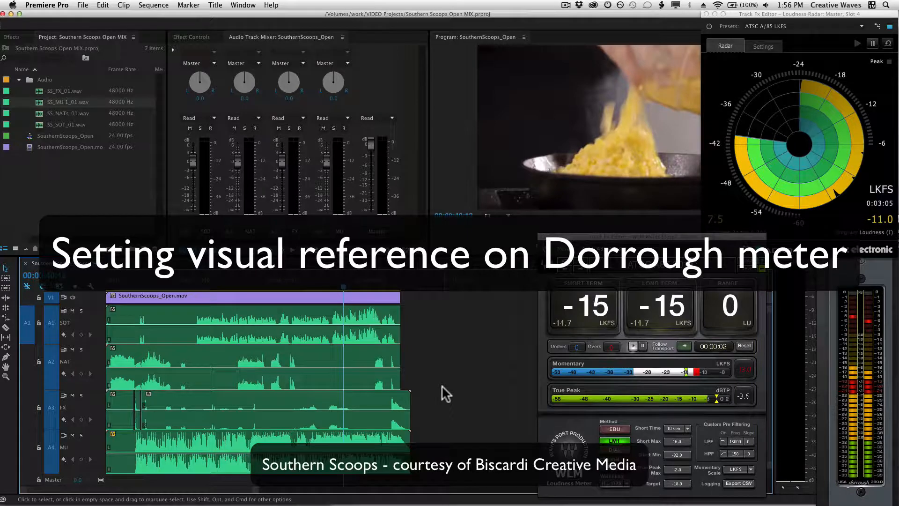
# Move the Dorrough Stereo editor out to show its controls and set its reference level to 18, comparing it with 20
pyautogui.click(866, 275)
pyautogui.moveTo(889, 221); pyautogui.dragTo(459, 174)
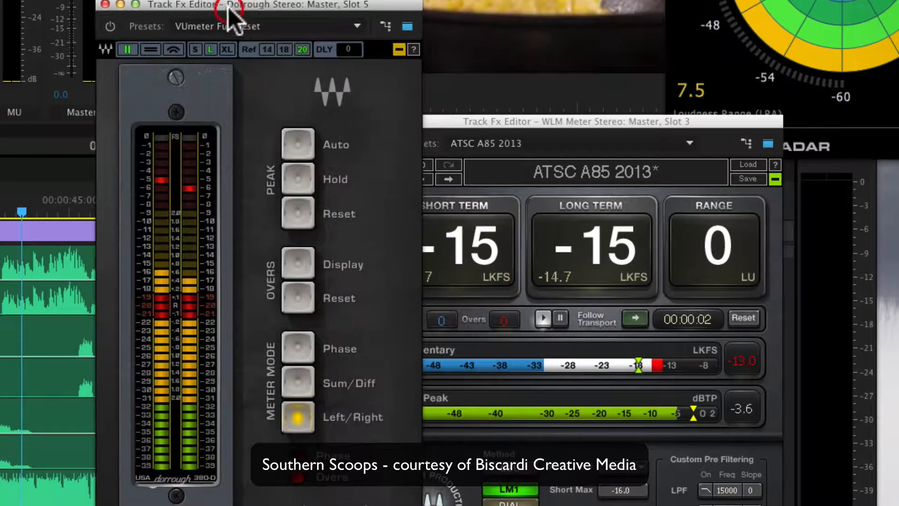
pyautogui.click(285, 49)
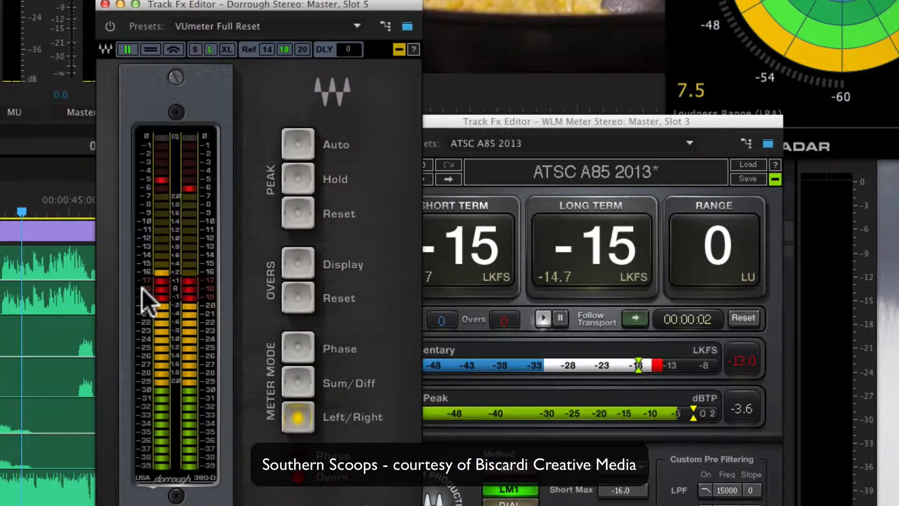
pyautogui.click(302, 49)
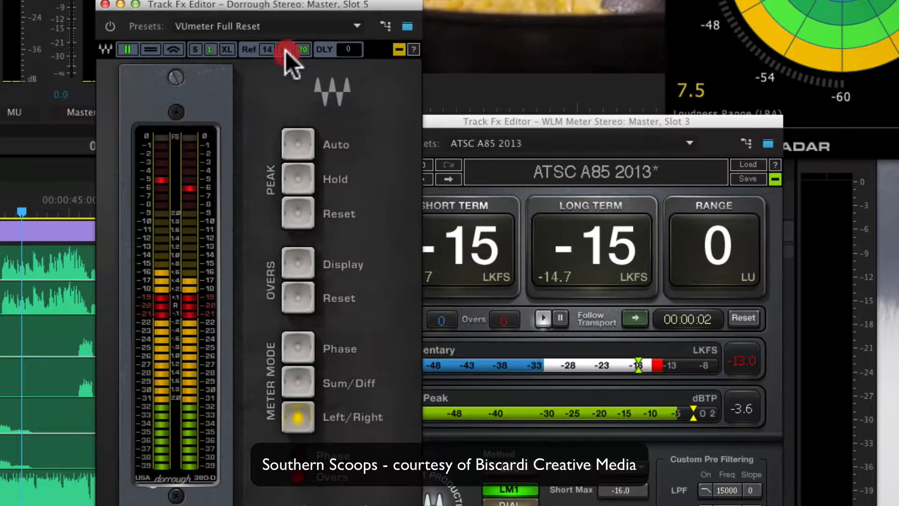
pyautogui.click(284, 50)
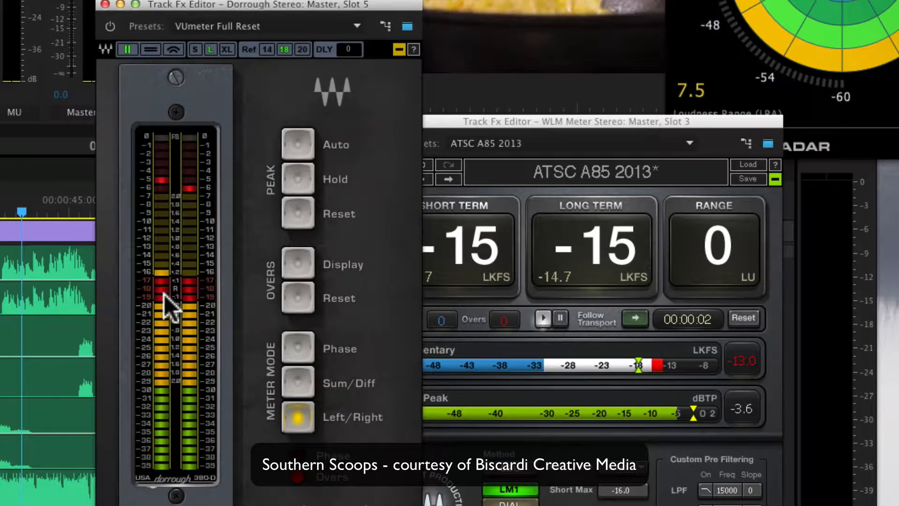
pyautogui.click(303, 49)
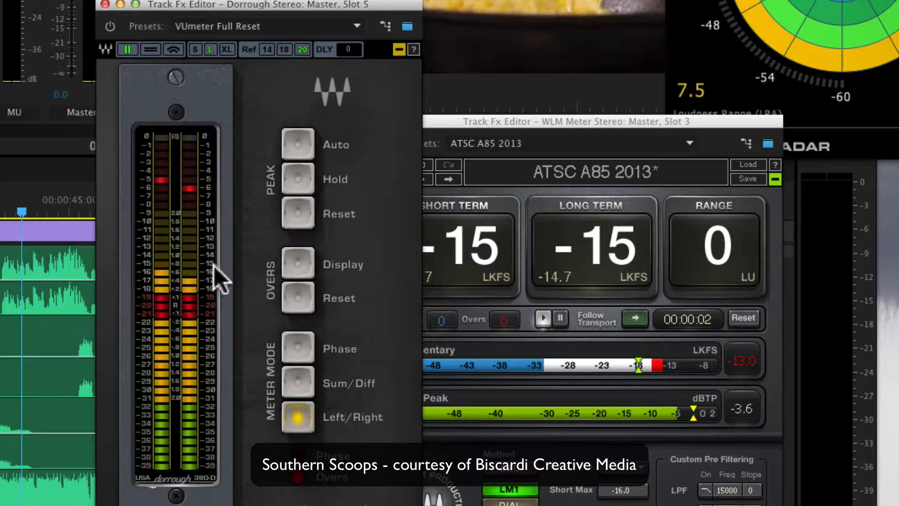
pyautogui.click(285, 49)
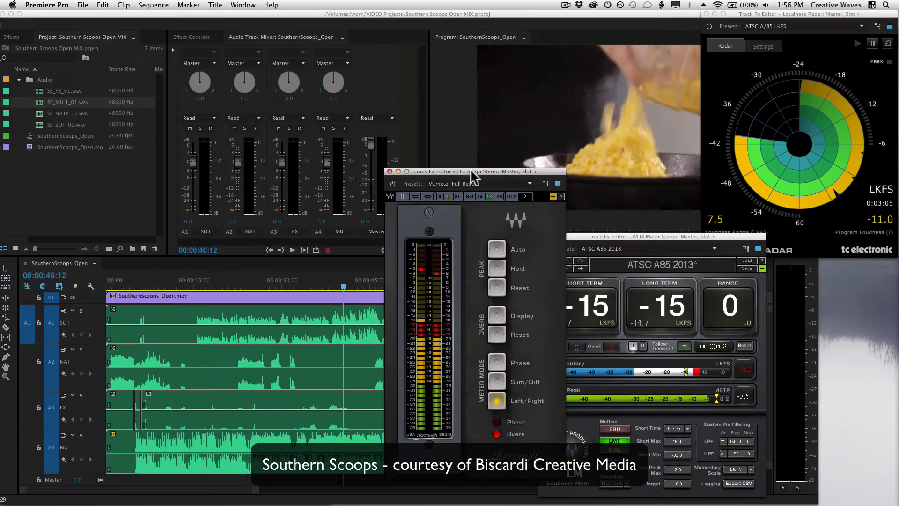
# Move the Dorrough Stereo editor back beside the timeline's level meters, leaving its meter scale in view
pyautogui.moveTo(273, 5); pyautogui.dragTo(898, 110)
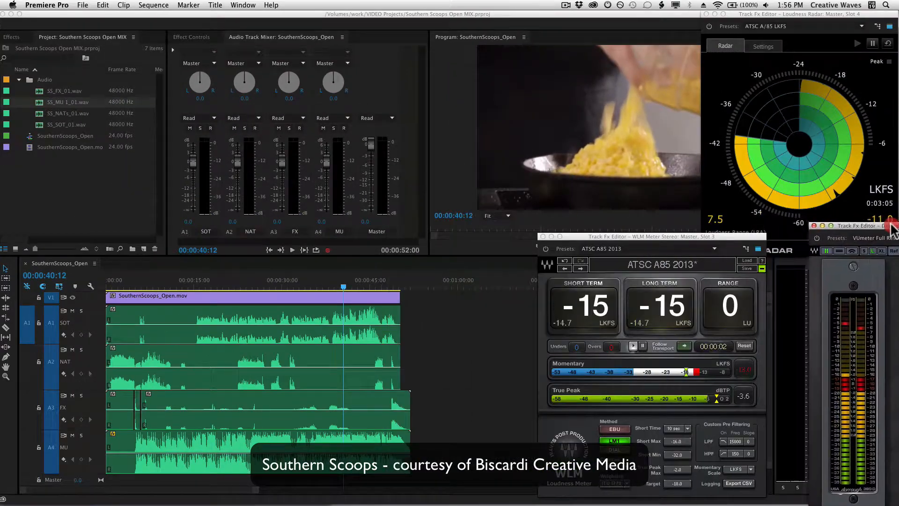
pyautogui.moveTo(893, 230); pyautogui.dragTo(898, 212)
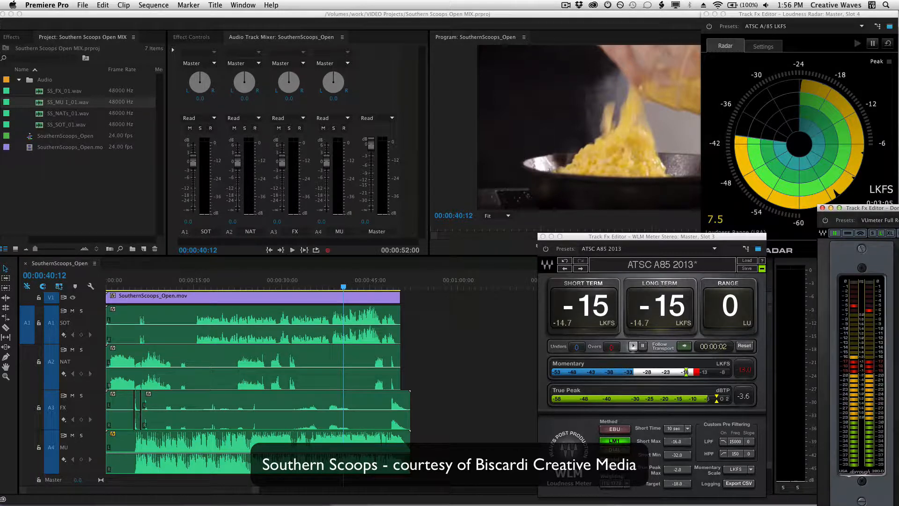
# Bring the Loudness Radar and WLM Meter editors forward, and lower the MU track's volume to -6.2 dB in the track mixer
pyautogui.click(723, 196)
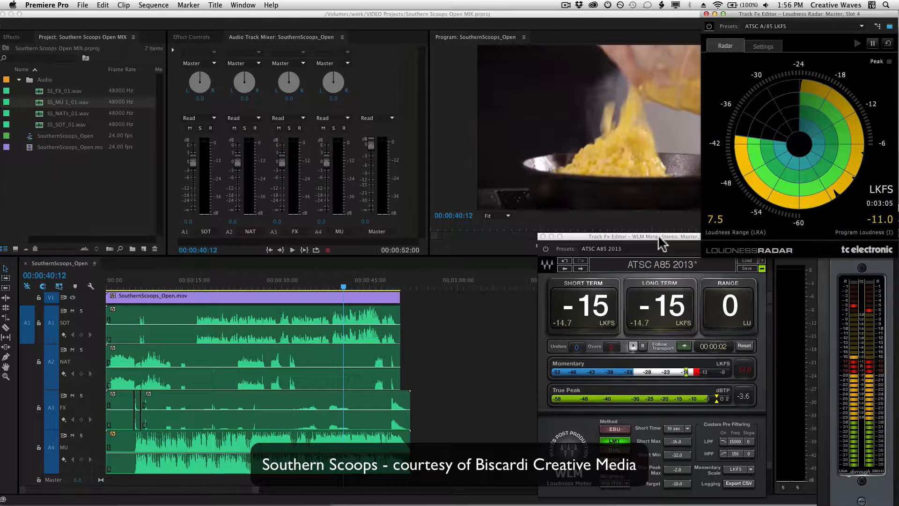
pyautogui.click(659, 237)
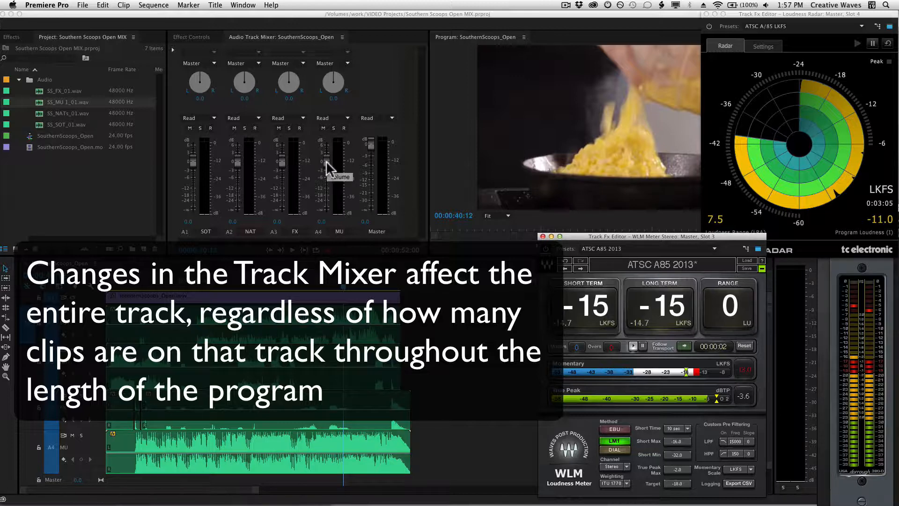
pyautogui.moveTo(326, 161); pyautogui.dragTo(327, 173)
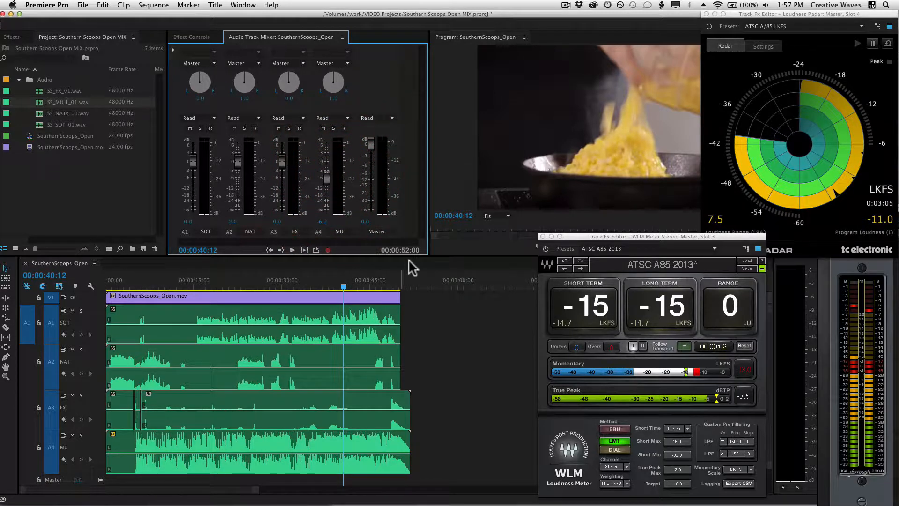
# Reset the WLM Meter and Loudness Radar and play the sequence from its start to measure the lowered music mix
pyautogui.click(744, 346)
pyautogui.click(888, 43)
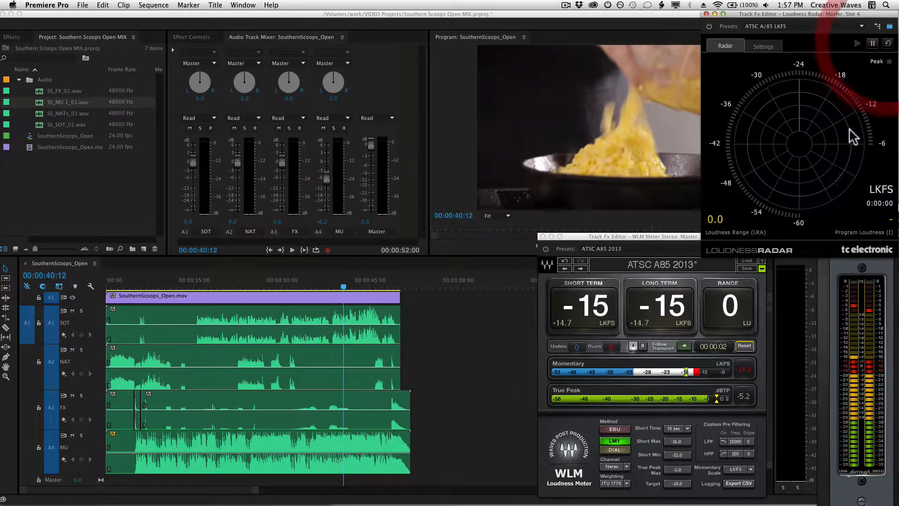
pyautogui.click(743, 346)
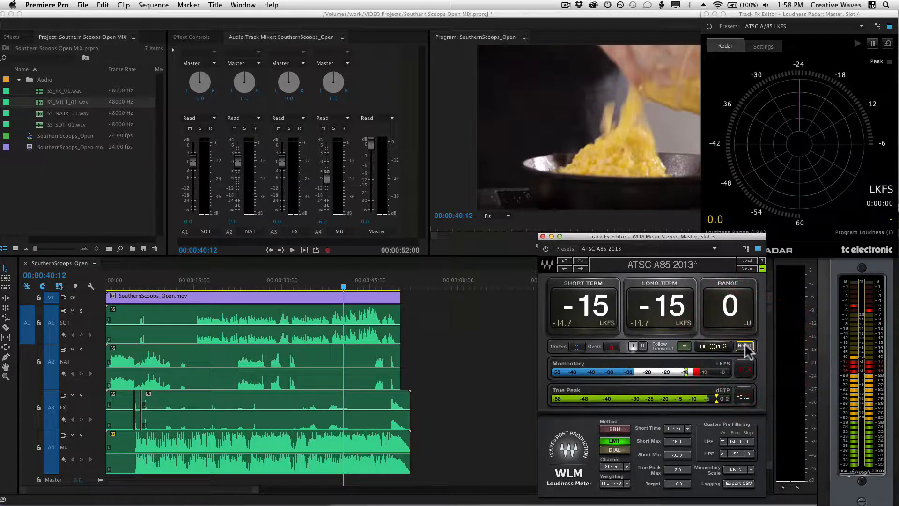
pyautogui.click(445, 338)
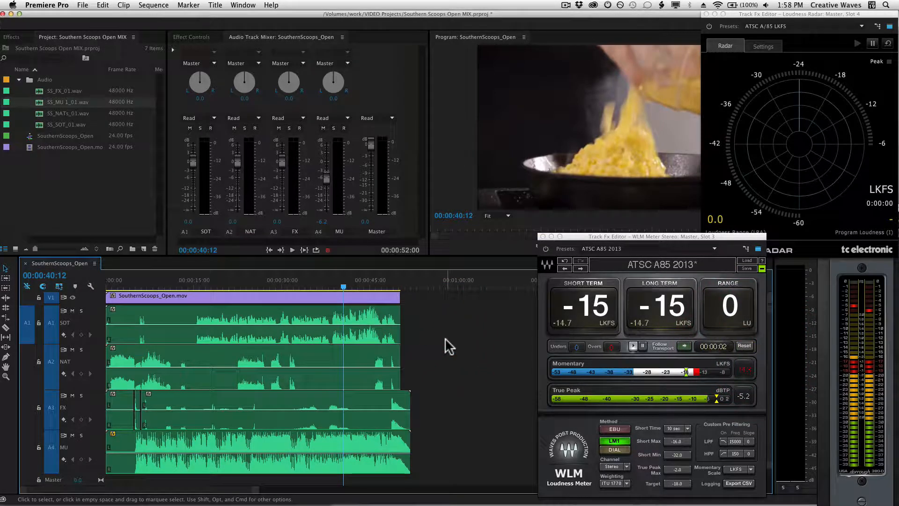
pyautogui.press('Home')
pyautogui.press('space')
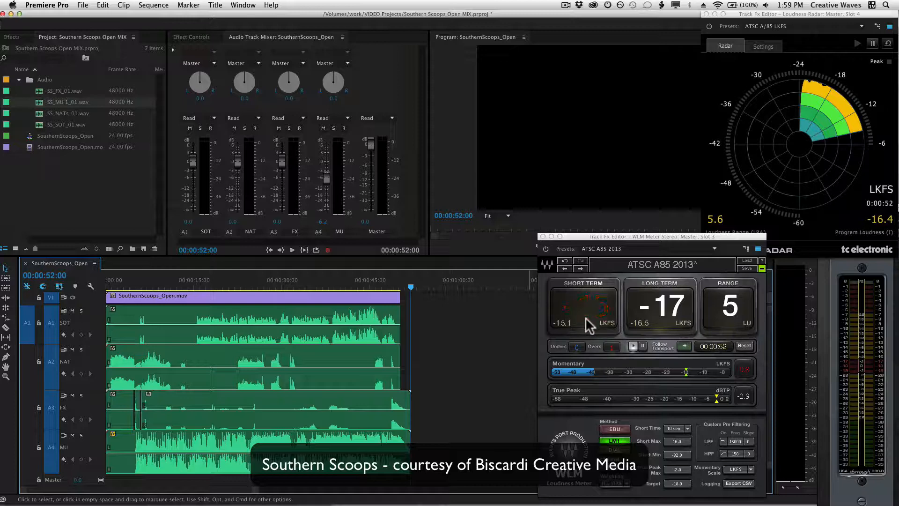
# Split the SOT clip at both ends of a marked range from 00:00:38:12 to about 47 seconds and lower the middle segment's volume
pyautogui.click(365, 284)
pyautogui.moveTo(365, 288); pyautogui.dragTo(347, 288)
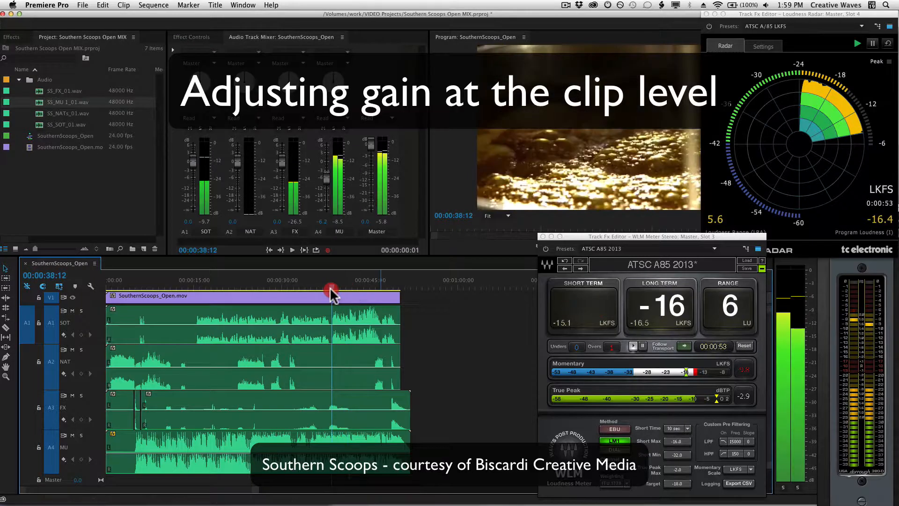
pyautogui.click(5, 327)
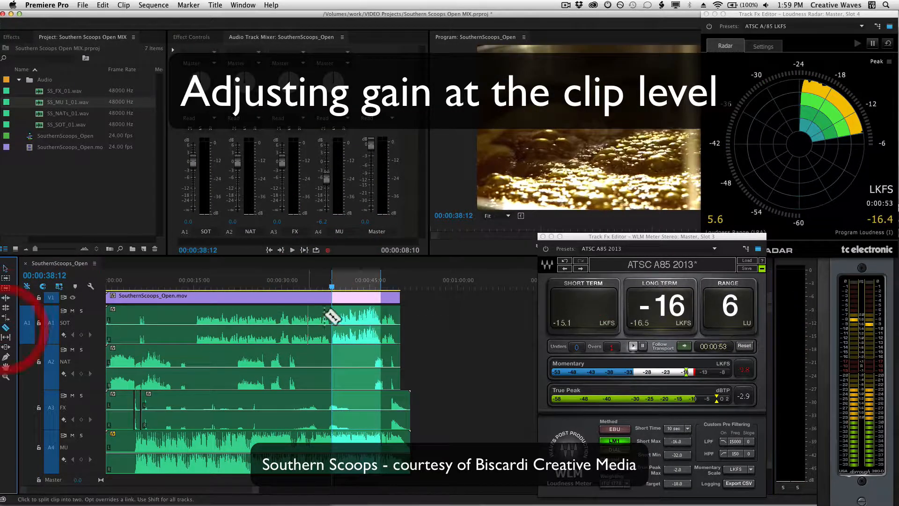
pyautogui.click(332, 322)
pyautogui.click(381, 322)
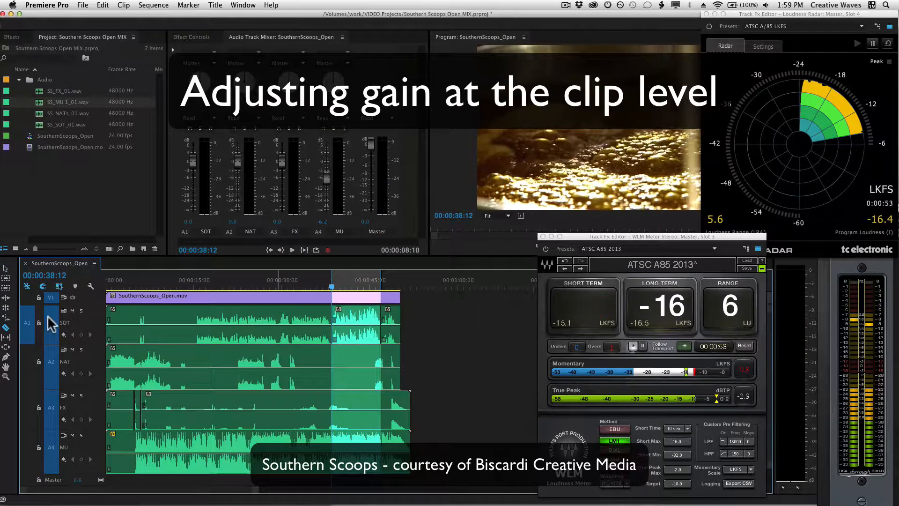
pyautogui.click(6, 269)
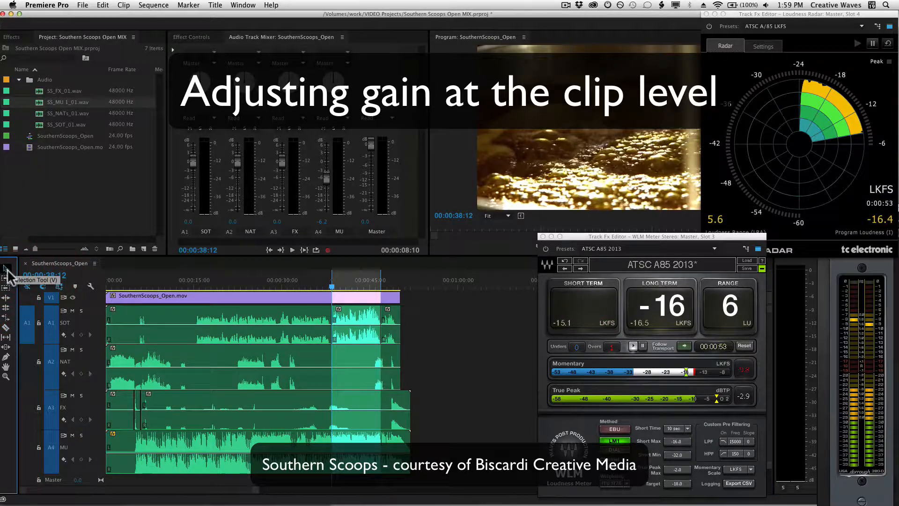
pyautogui.click(356, 324)
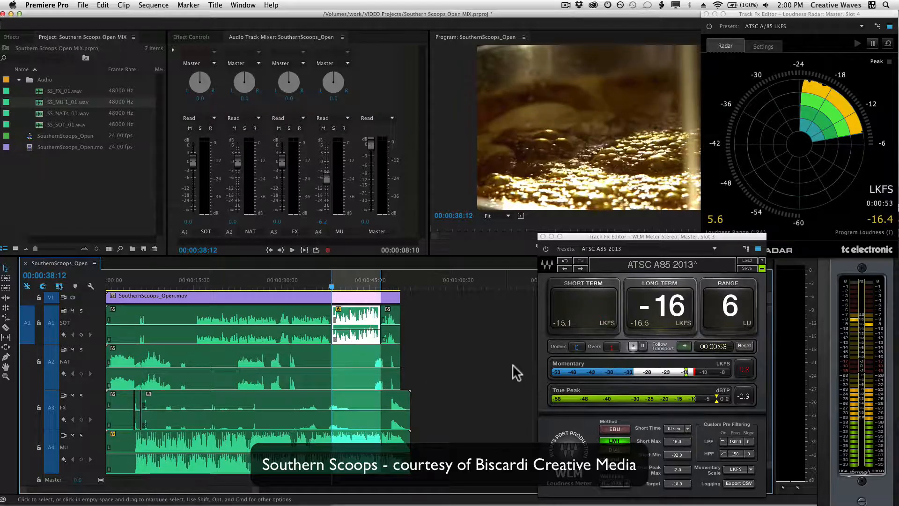
# Reset the WLM Meter and play the sequence from 00:00:35:13 to check the loudness of the split SOT segment
pyautogui.click(745, 346)
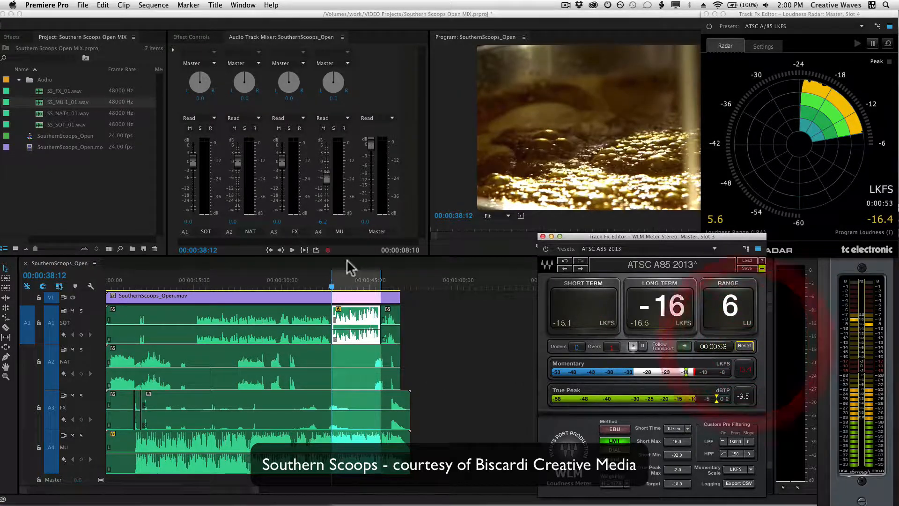
pyautogui.click(315, 286)
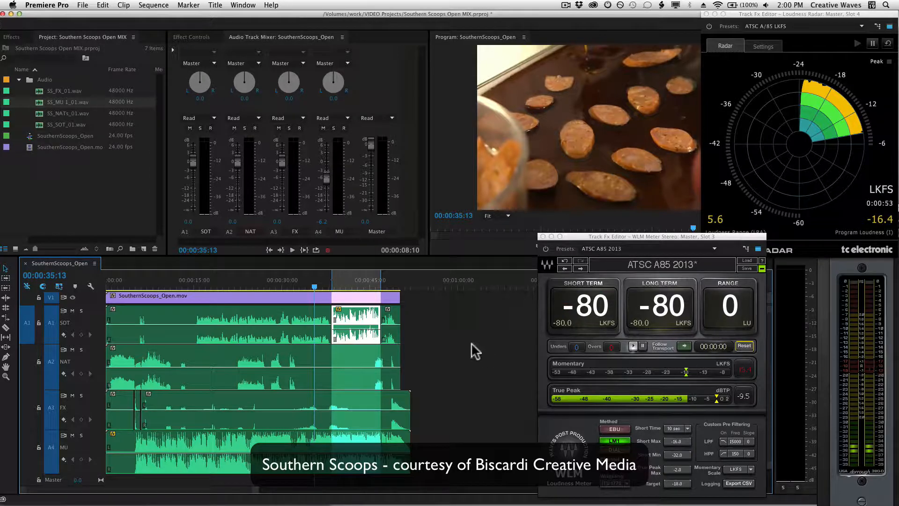
pyautogui.press('space')
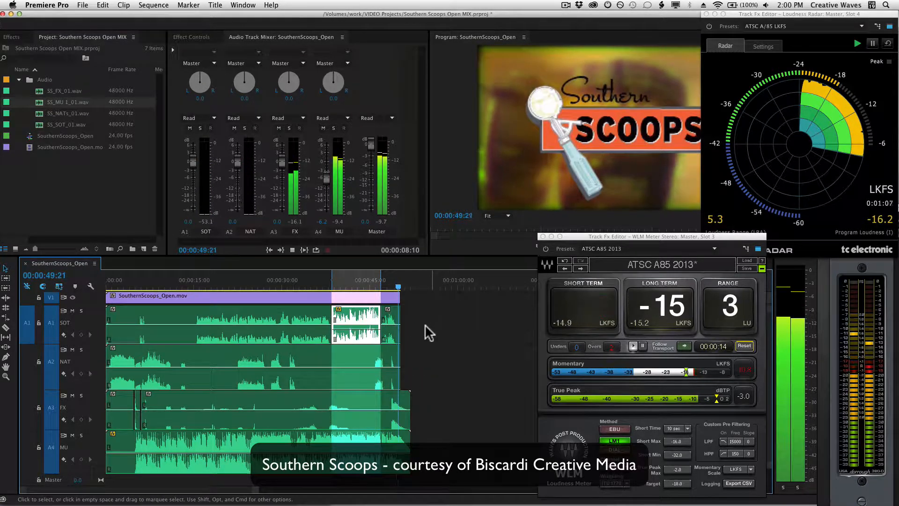
# Lower the split SOT segment's volume to about -4.4 dB and play the sequence from 00:00:34:14 to recheck the loudness
pyautogui.click(357, 327)
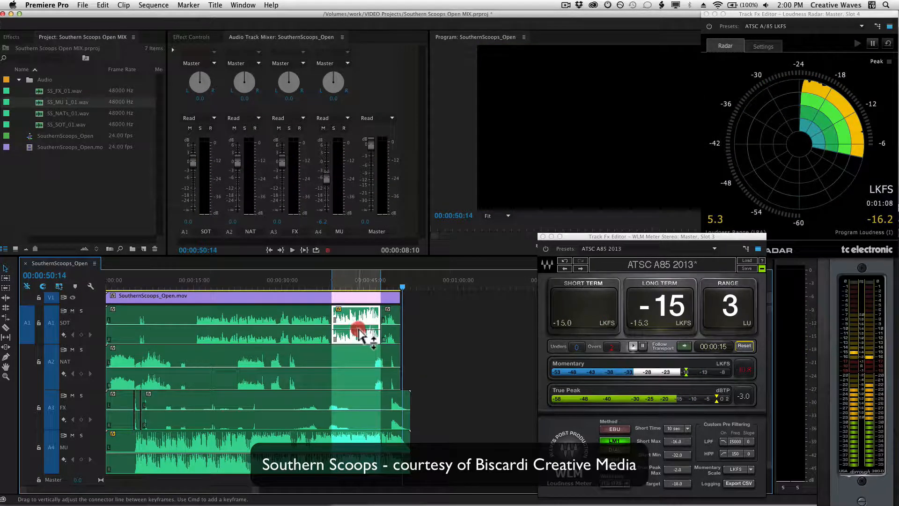
pyautogui.moveTo(358, 330); pyautogui.dragTo(359, 332)
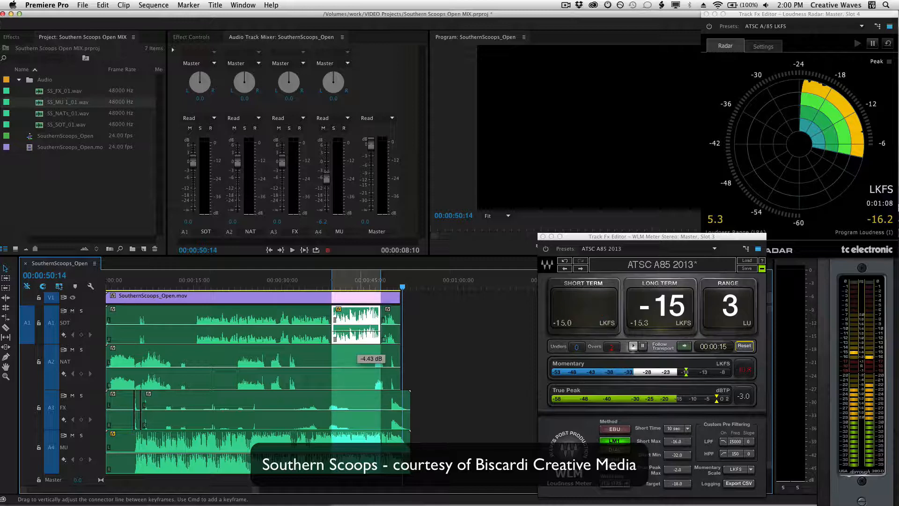
pyautogui.moveTo(358, 333); pyautogui.dragTo(358, 333)
pyautogui.click(309, 281)
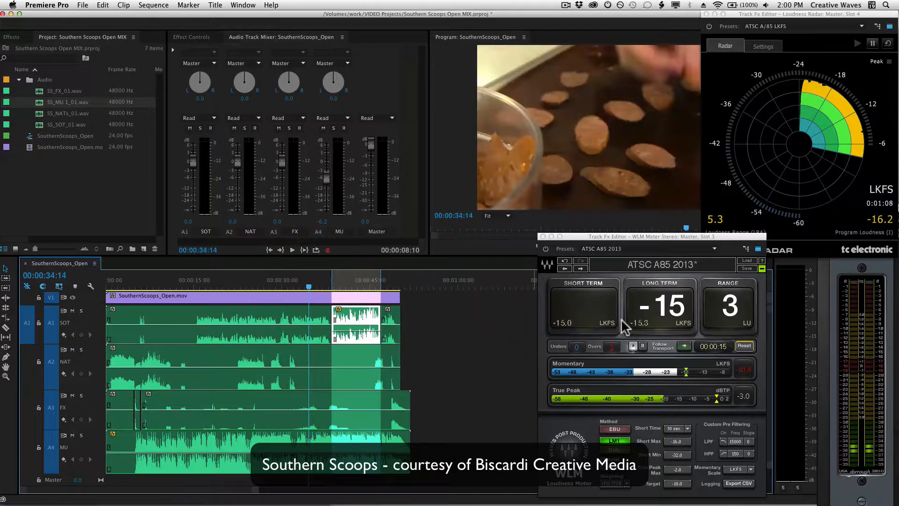
pyautogui.press('space')
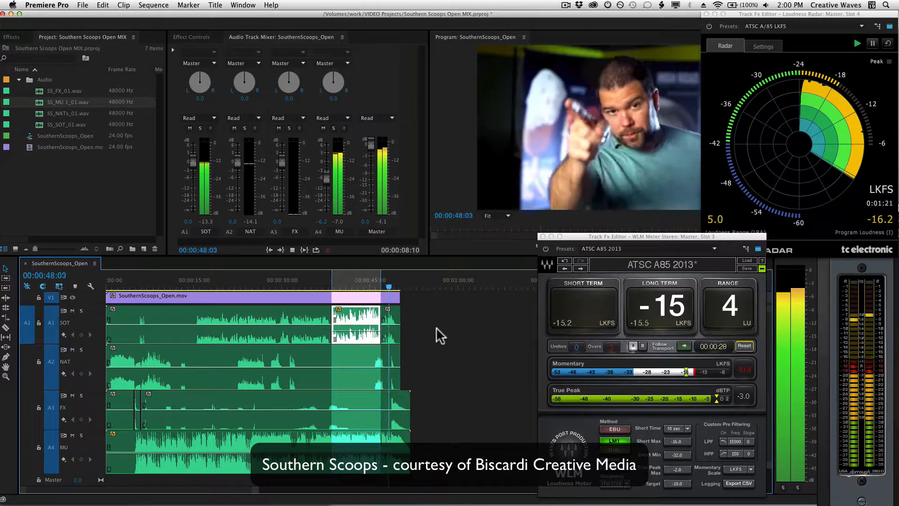
pyautogui.click(447, 331)
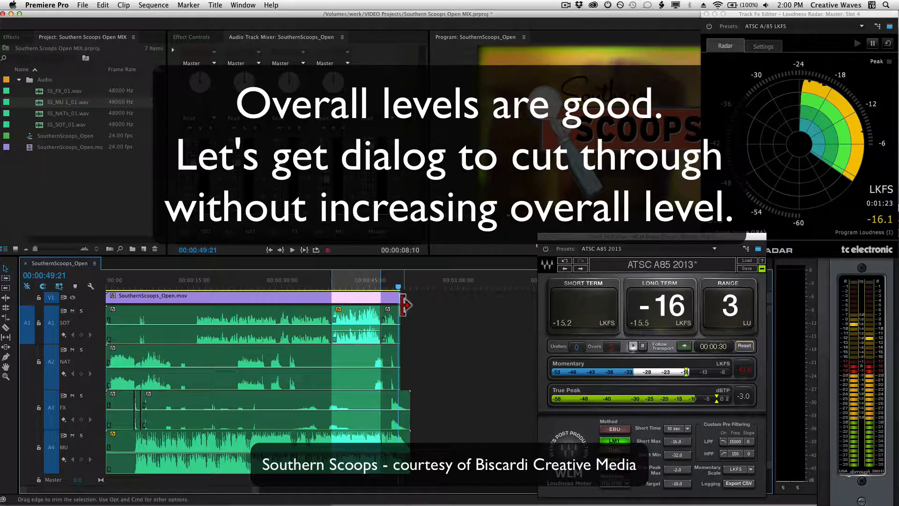
# Show the track mixer's effects and sends, and play the sequence from 00:00:04:19, replaying the dialog from about 14 seconds
pyautogui.moveTo(397, 287); pyautogui.dragTo(176, 301)
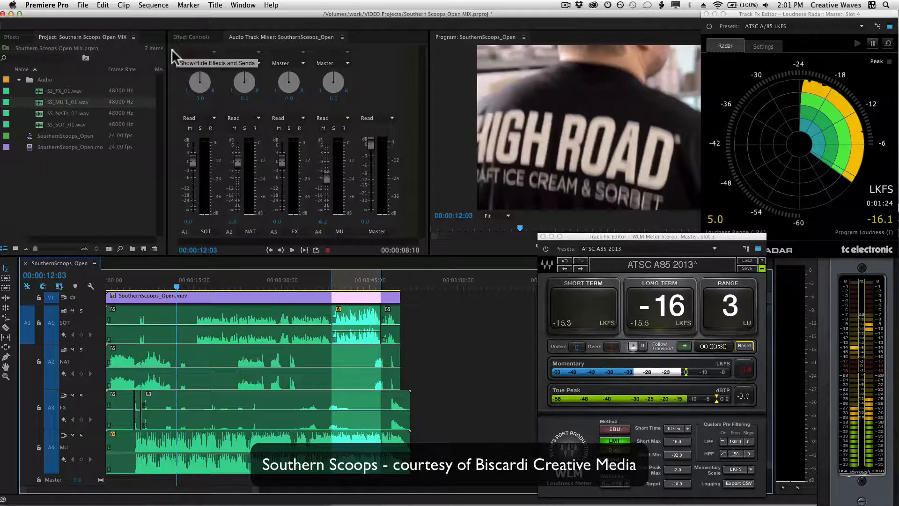
pyautogui.click(171, 49)
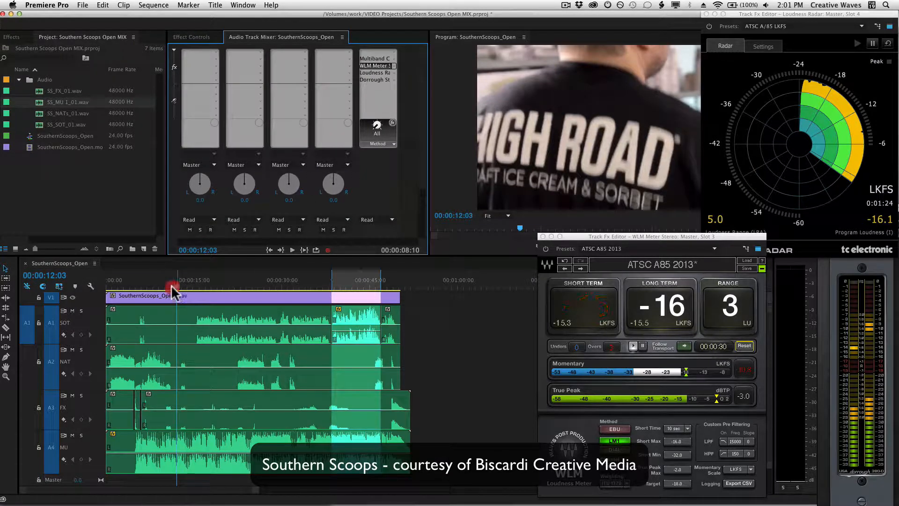
pyautogui.moveTo(170, 284); pyautogui.dragTo(133, 288)
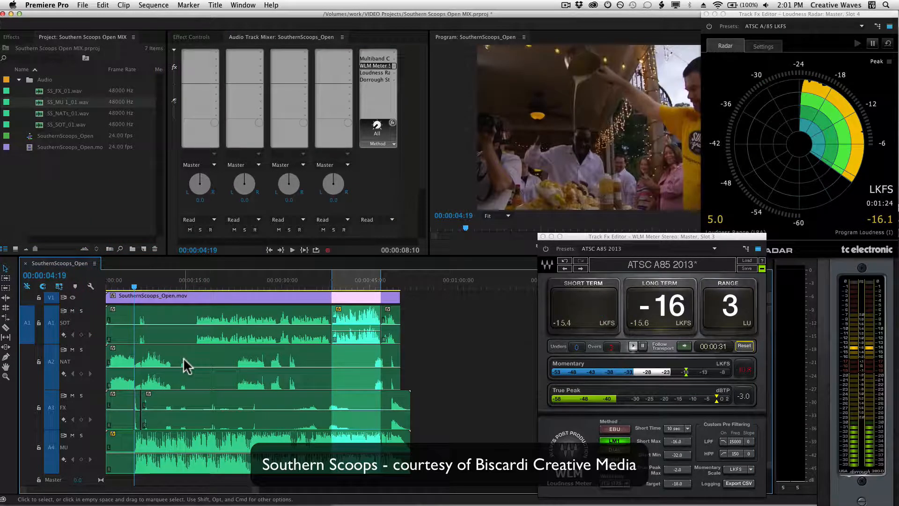
pyautogui.press('space')
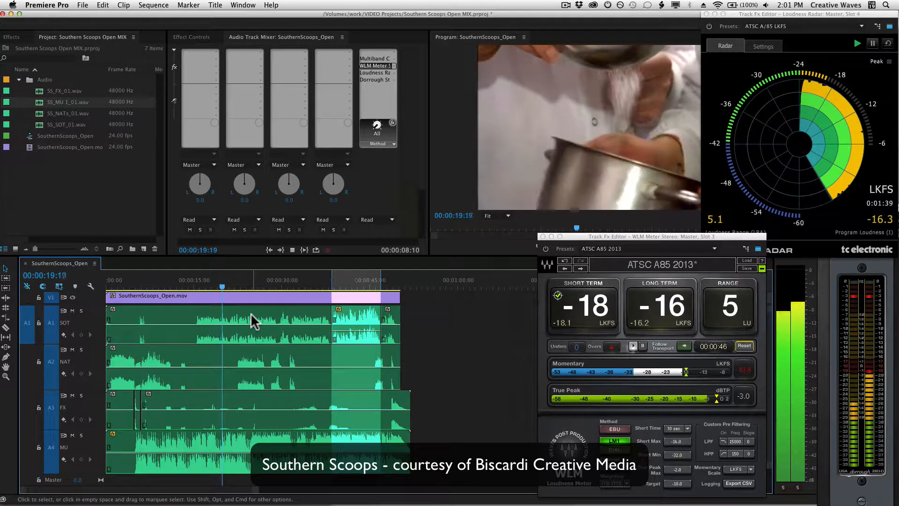
pyautogui.press('space')
pyautogui.moveTo(208, 285); pyautogui.dragTo(191, 288)
pyautogui.press('space')
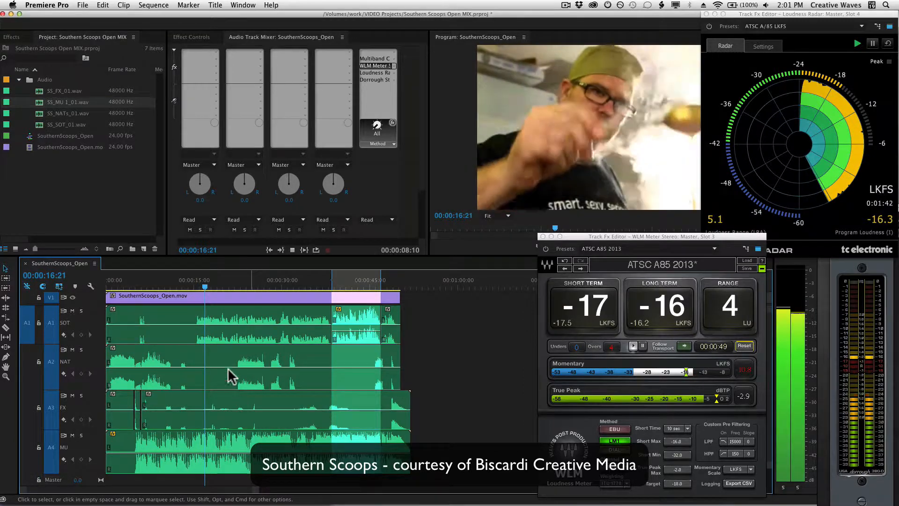
# Raise the first SOT clip's volume slightly and play from 00:00:14:01 to check the dialog against the music
pyautogui.click(165, 337)
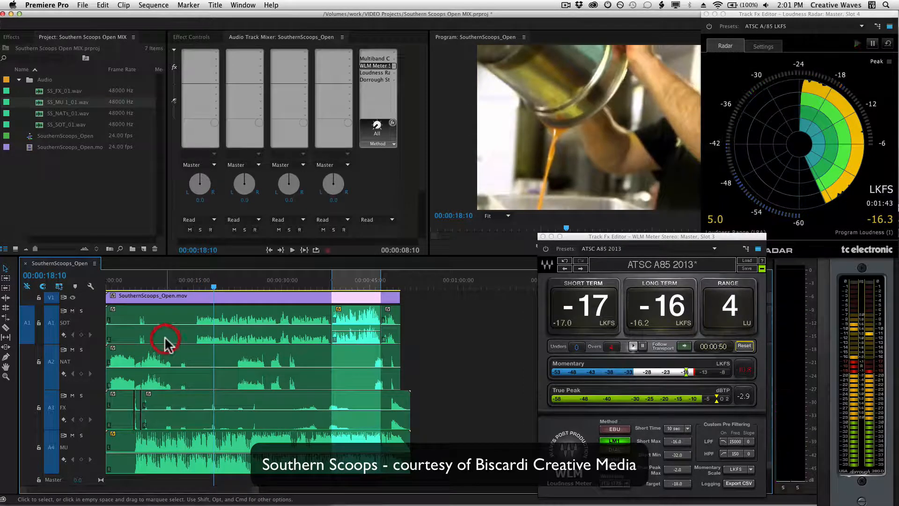
pyautogui.moveTo(227, 324); pyautogui.dragTo(228, 322)
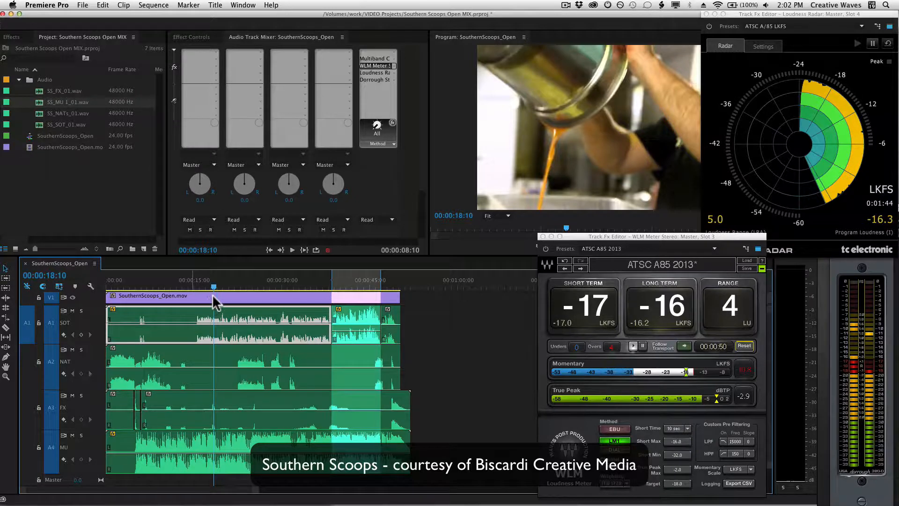
pyautogui.moveTo(214, 286); pyautogui.dragTo(188, 287)
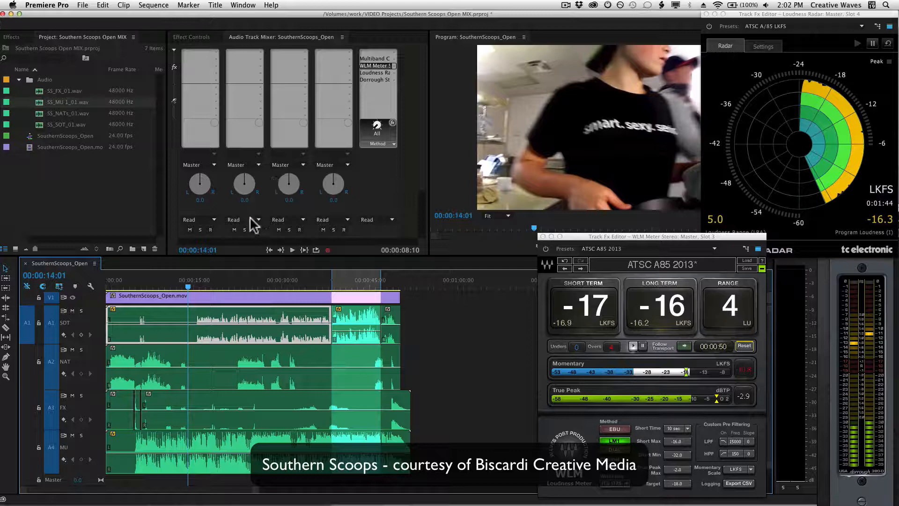
pyautogui.press('space')
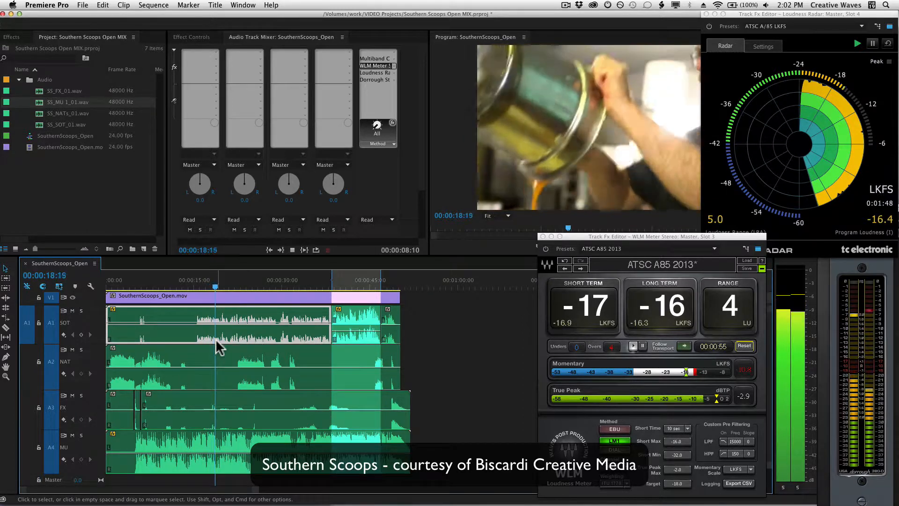
pyautogui.press('space')
# Add the VST3 Waves RCompressor Stereo effect to the SOT track and set its threshold to -20.9
pyautogui.click(216, 58)
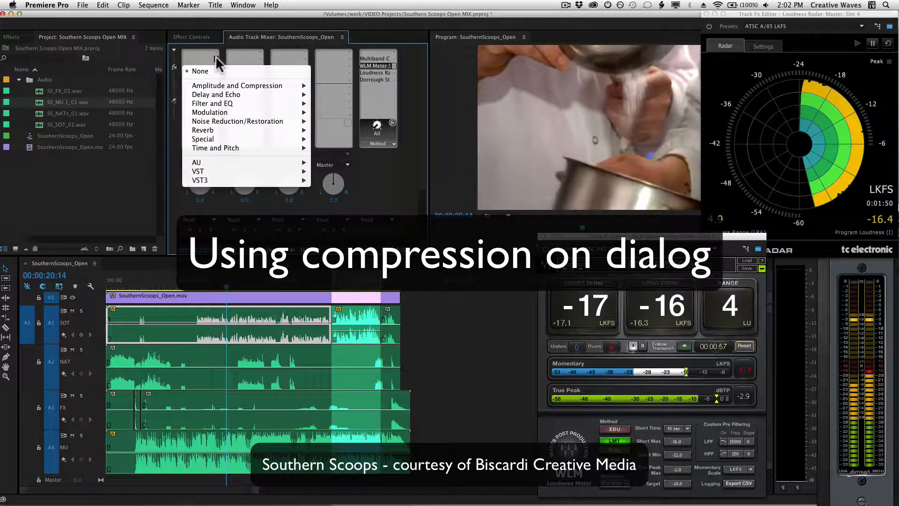
pyautogui.moveTo(221, 183)
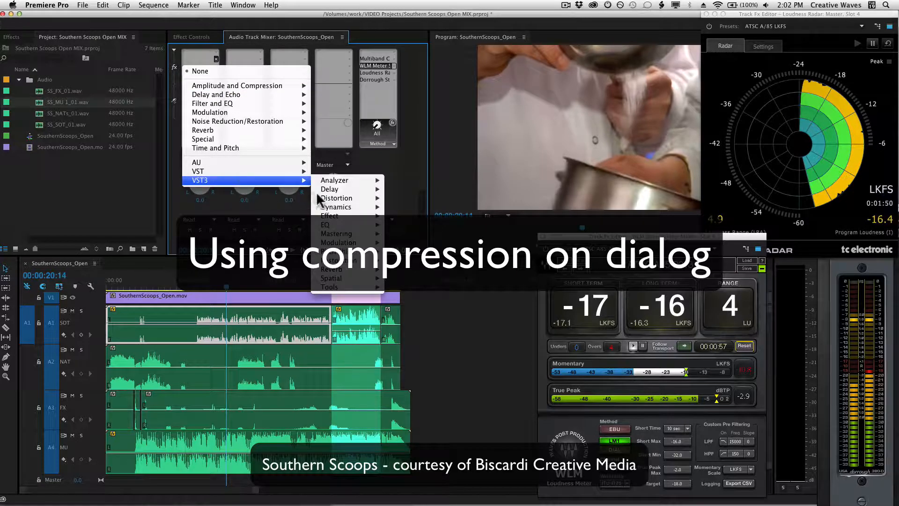
pyautogui.moveTo(337, 207)
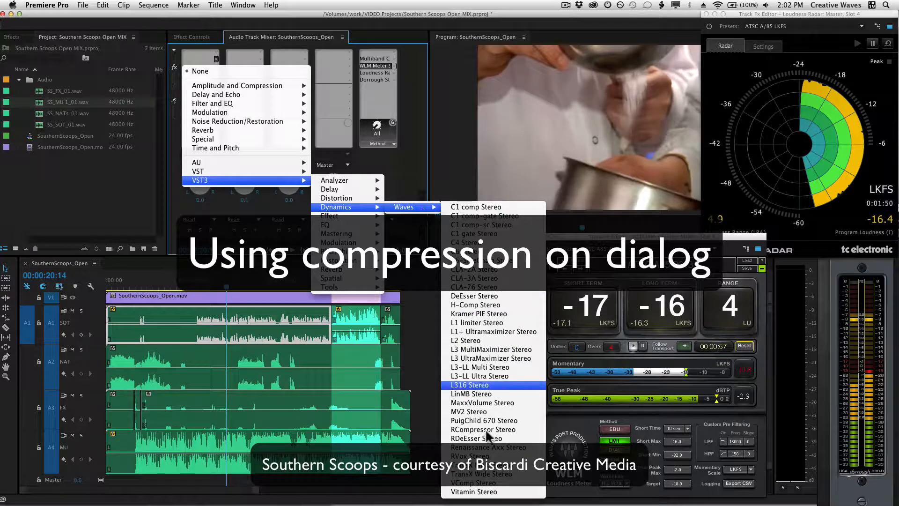
pyautogui.click(482, 430)
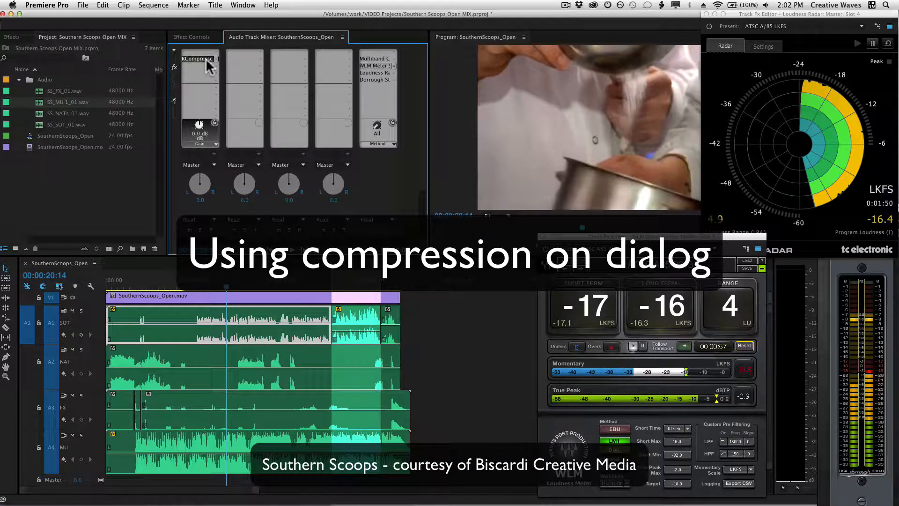
pyautogui.doubleClick(201, 59)
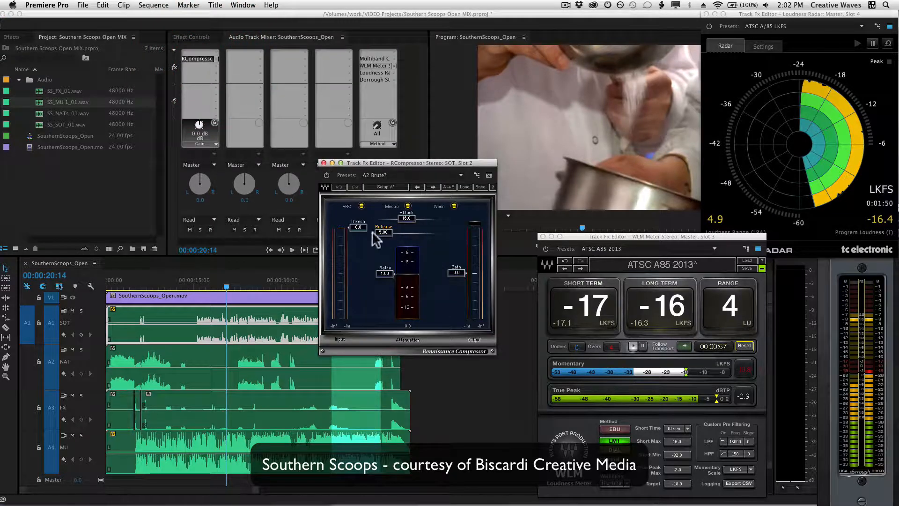
pyautogui.moveTo(359, 258); pyautogui.dragTo(360, 271)
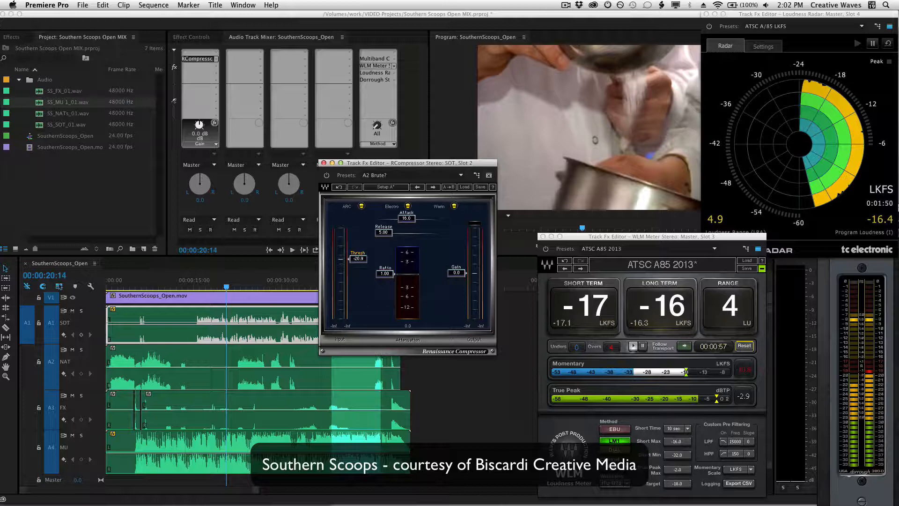
# Play the dialog from 00:00:14:17 while setting the SOT RCompressor's ratio to 2.76 and its threshold to -19.3
pyautogui.click(193, 284)
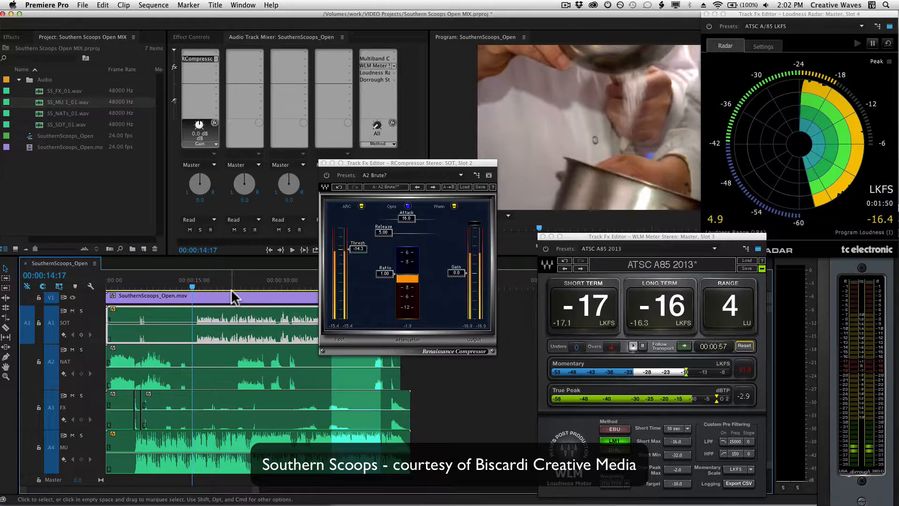
pyautogui.press('space')
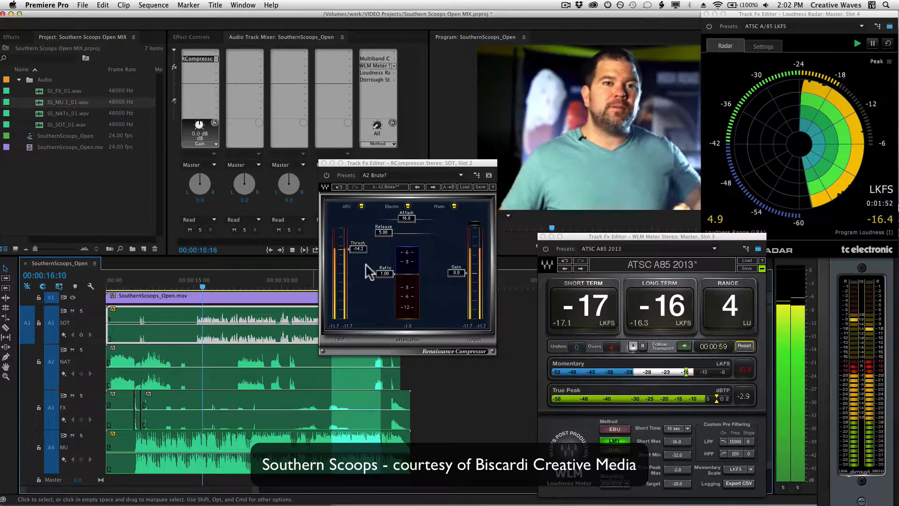
pyautogui.moveTo(363, 252); pyautogui.dragTo(385, 285)
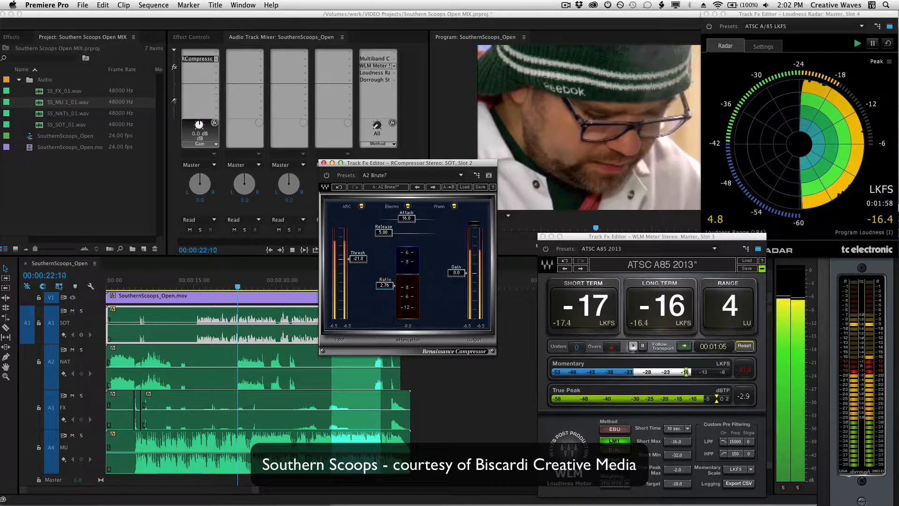
pyautogui.moveTo(358, 258)
pyautogui.mouseDown()
pyautogui.moveTo(359, 247)
pyautogui.moveTo(356, 255)
pyautogui.mouseUp()
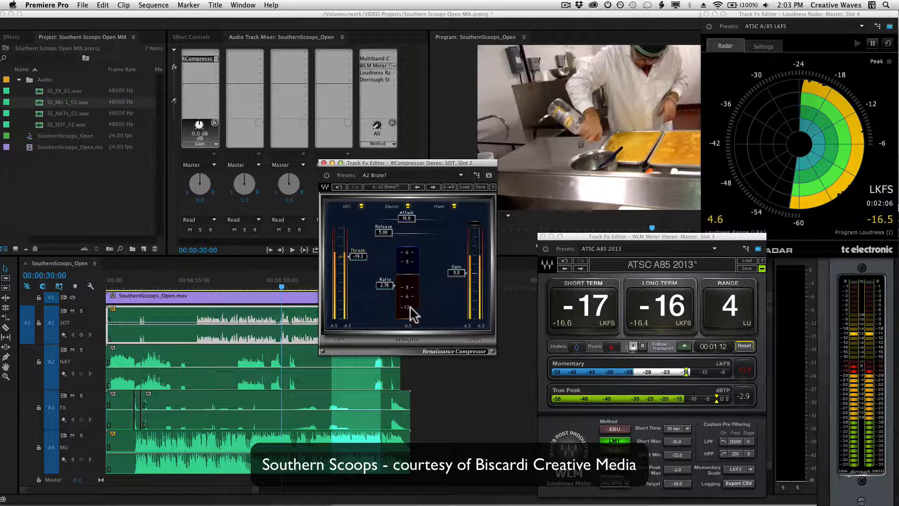
pyautogui.click(408, 327)
# Play the dialog from 00:00:14:15 and set the SOT RCompressor's attack to 12.7
pyautogui.click(192, 283)
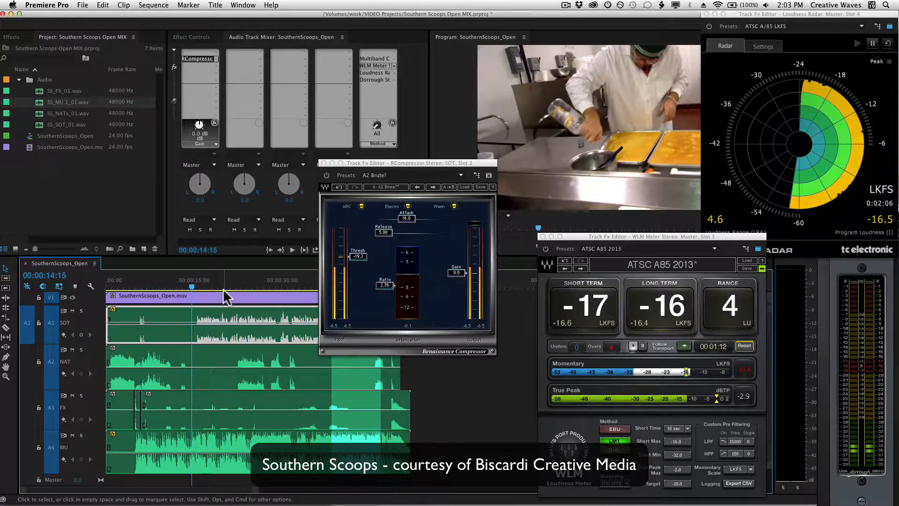
pyautogui.press('space')
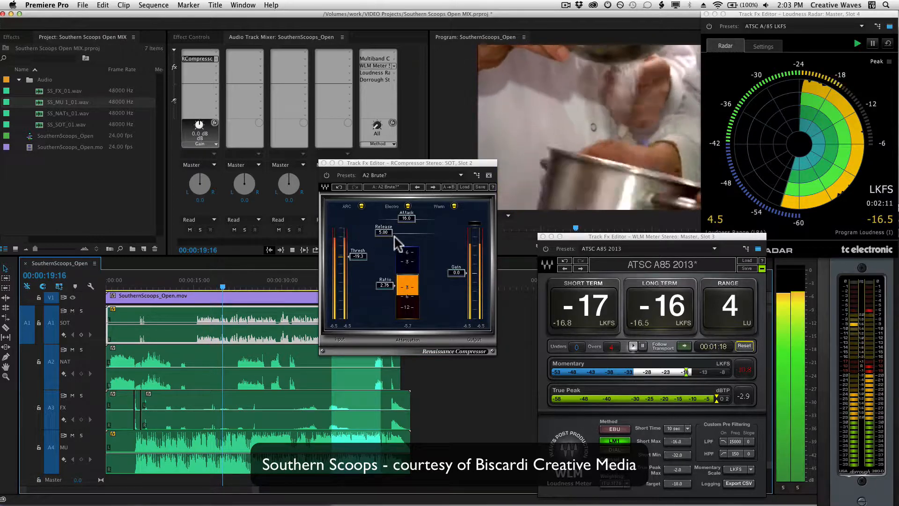
pyautogui.moveTo(407, 219); pyautogui.dragTo(404, 219)
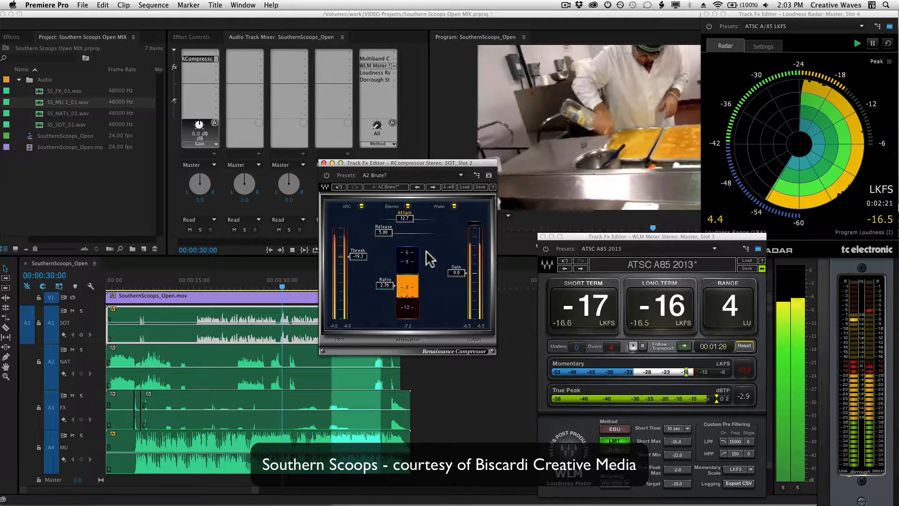
pyautogui.press('space')
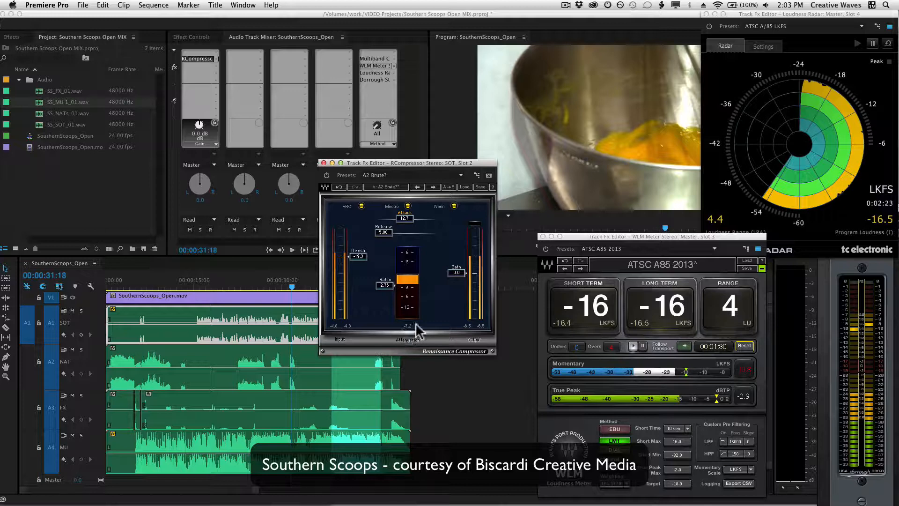
# Set the SOT RCompressor's output gain to 3.0 and play the sequence from 00:00:13:16 to check the dialog level
pyautogui.click(457, 272)
pyautogui.click(187, 281)
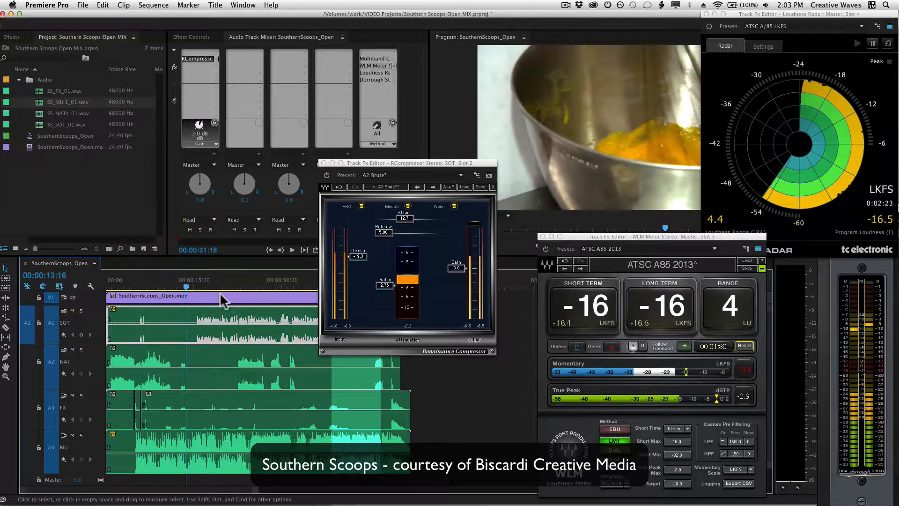
pyautogui.press('space')
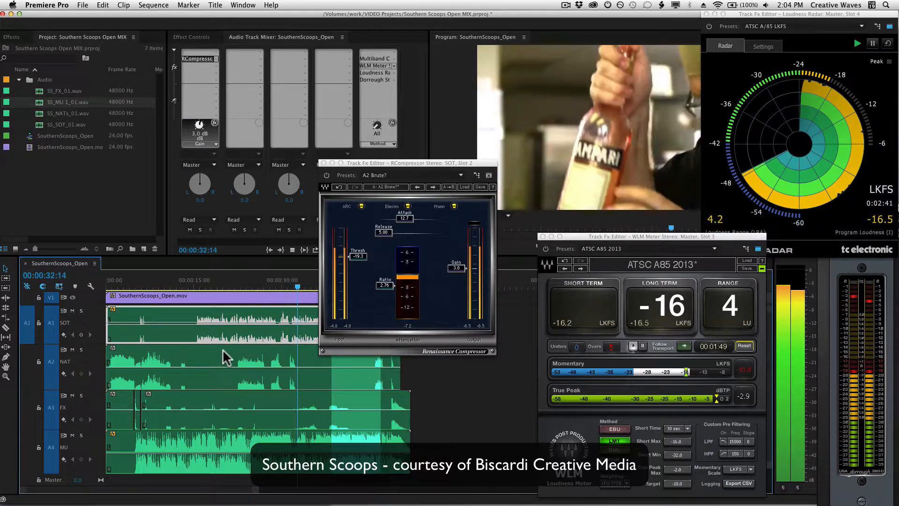
pyautogui.press('space')
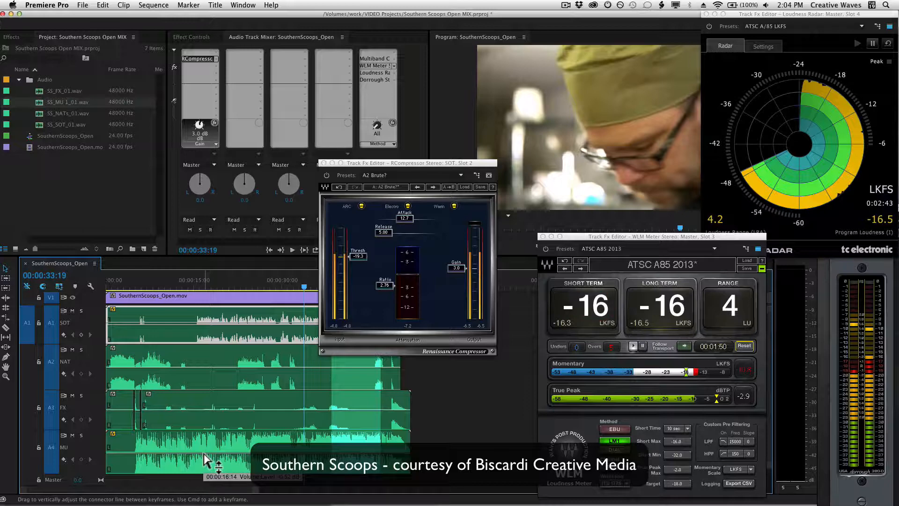
# Add two volume keyframes to the music clip around 00:00:15:05, where the dialog starts, and lower the second to about -4 dB
pyautogui.click(197, 281)
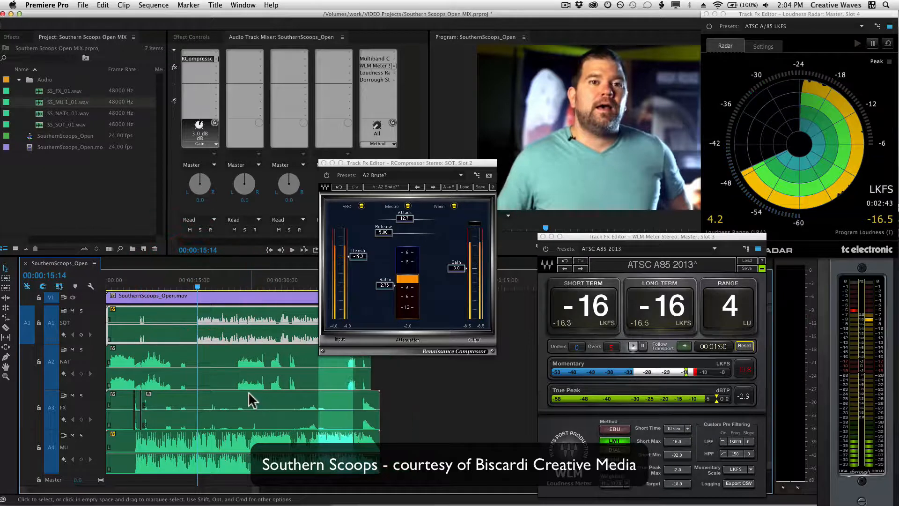
pyautogui.hscroll(3, 248, 391)
pyautogui.scroll(4, 248, 392)
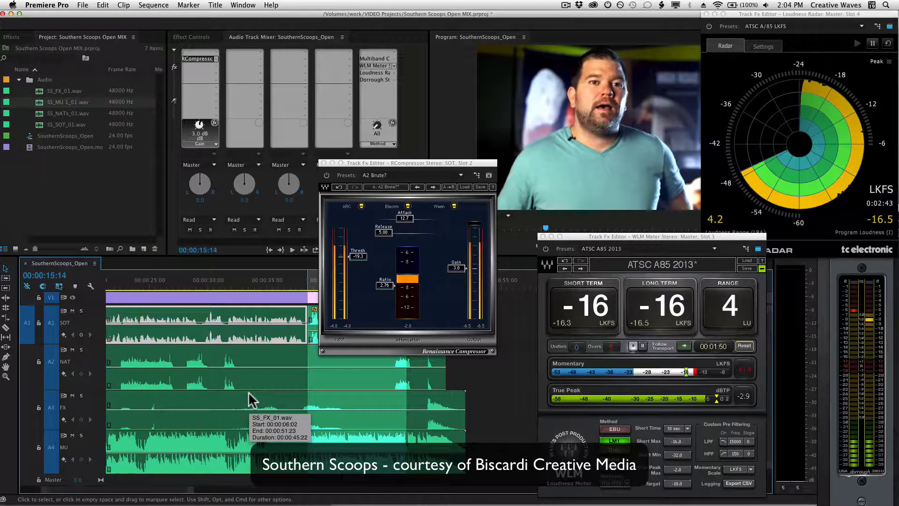
pyautogui.scroll(1, 249, 392)
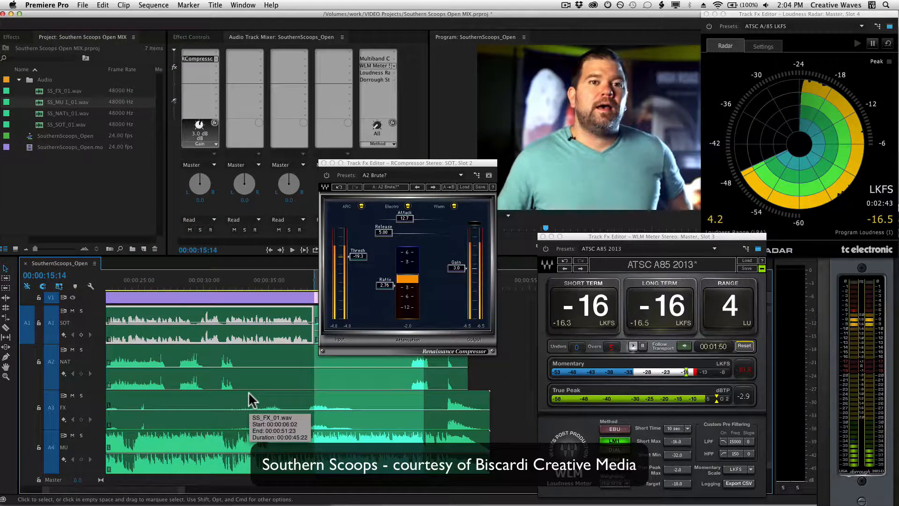
pyautogui.press('space')
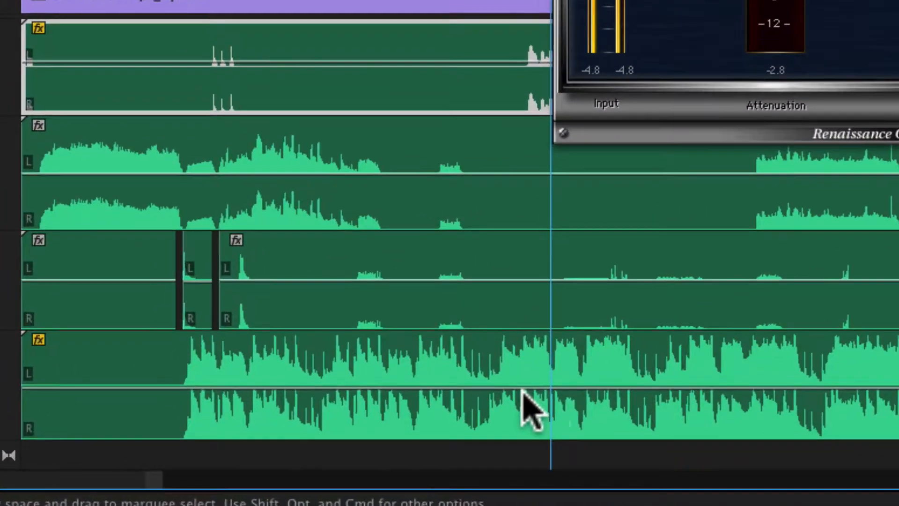
pyautogui.click(518, 389)
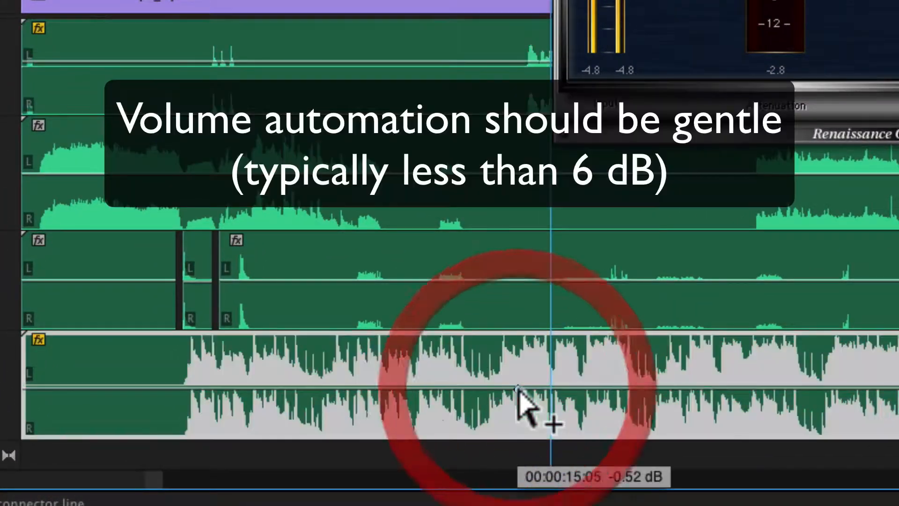
pyautogui.click(538, 390)
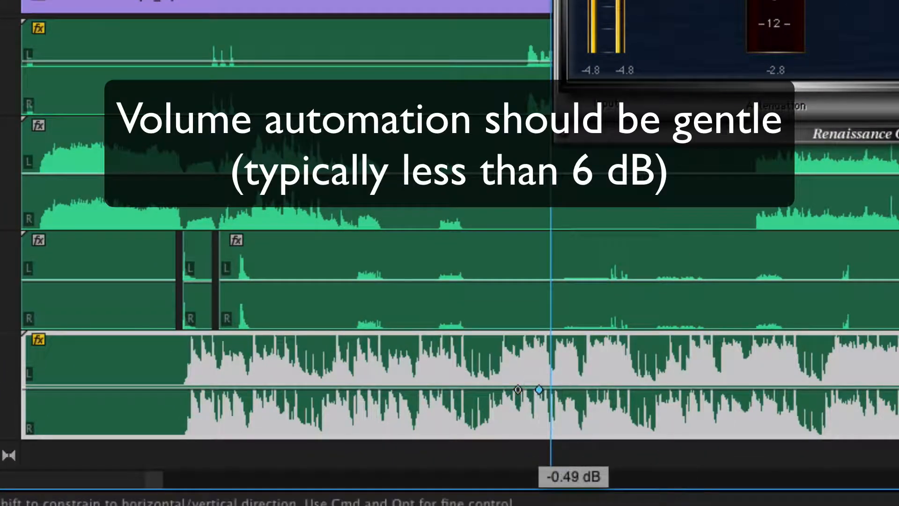
pyautogui.moveTo(539, 389); pyautogui.dragTo(539, 403)
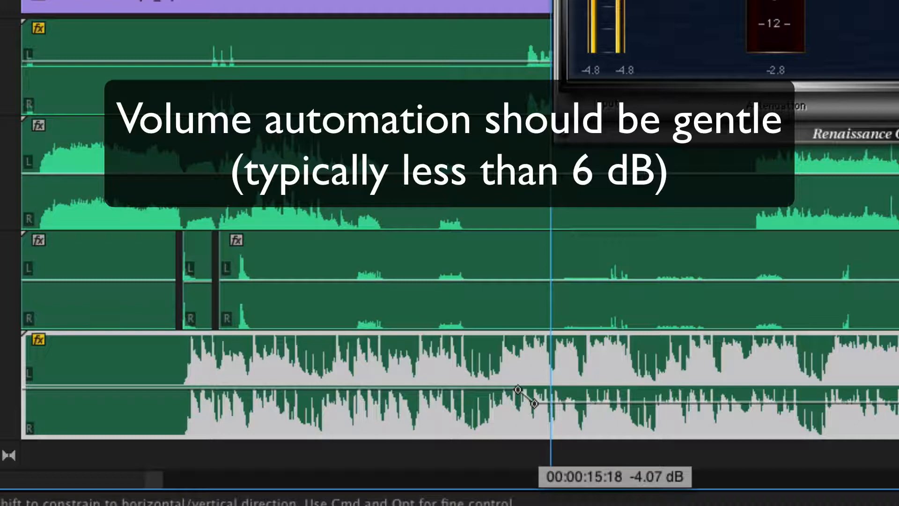
pyautogui.moveTo(535, 404); pyautogui.dragTo(534, 404)
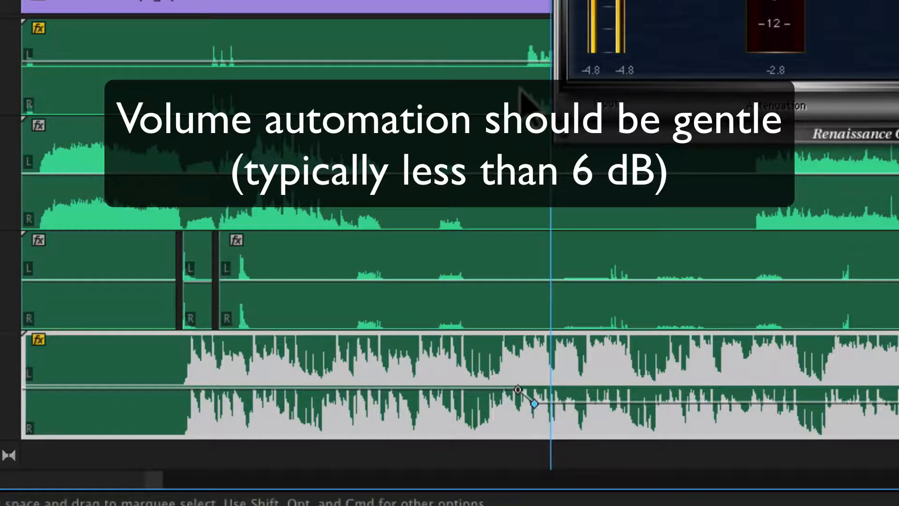
# Close the RCompressor editor and play the sequence with the ducked music to its end, replaying the last segment from about 00:00:47:15
pyautogui.moveTo(522, 1); pyautogui.dragTo(393, 2)
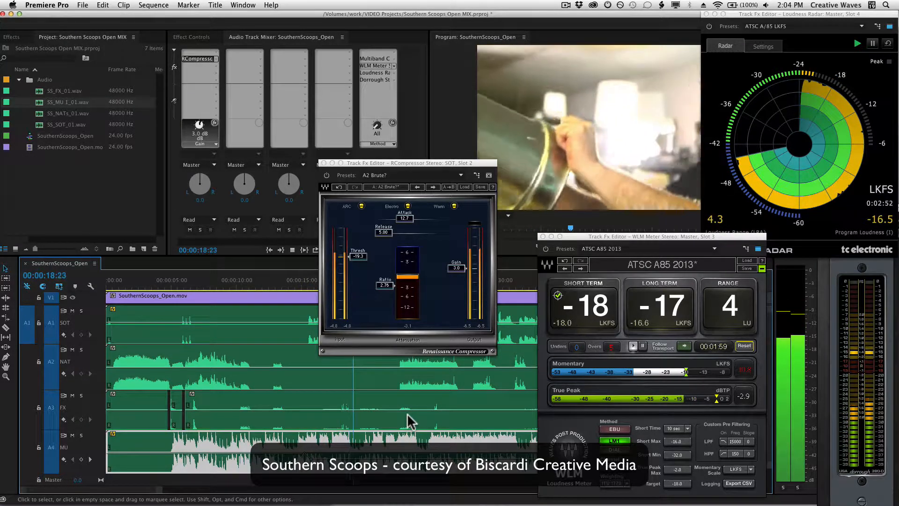
pyautogui.click(323, 162)
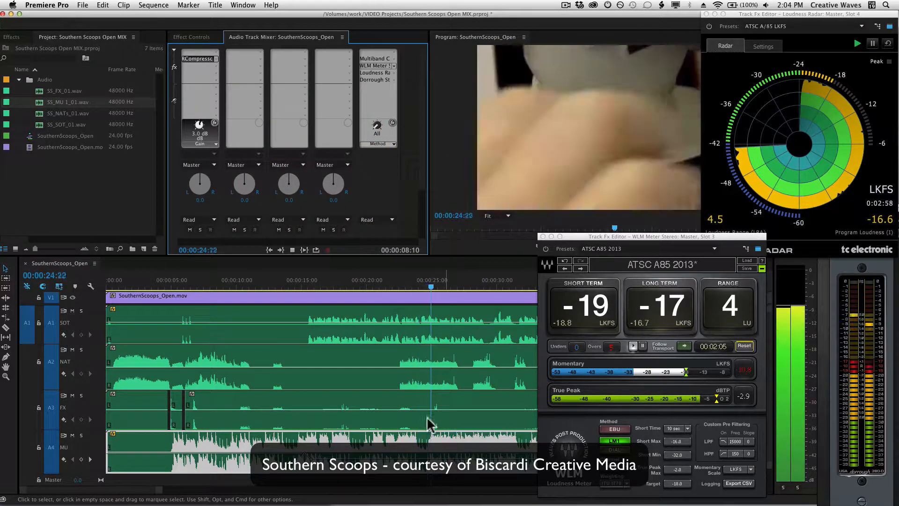
pyautogui.press('-')
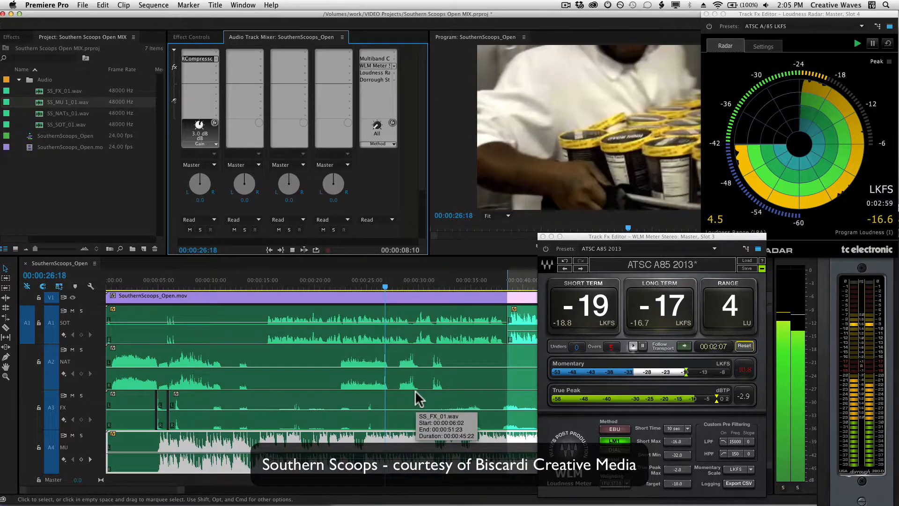
pyautogui.press('-')
pyautogui.press('-')
pyautogui.press('-')
pyautogui.press('-')
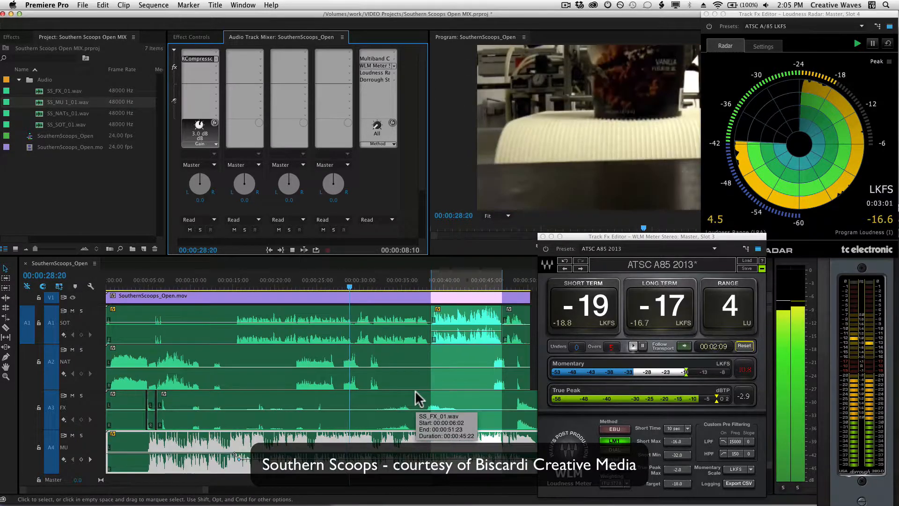
pyautogui.press('-')
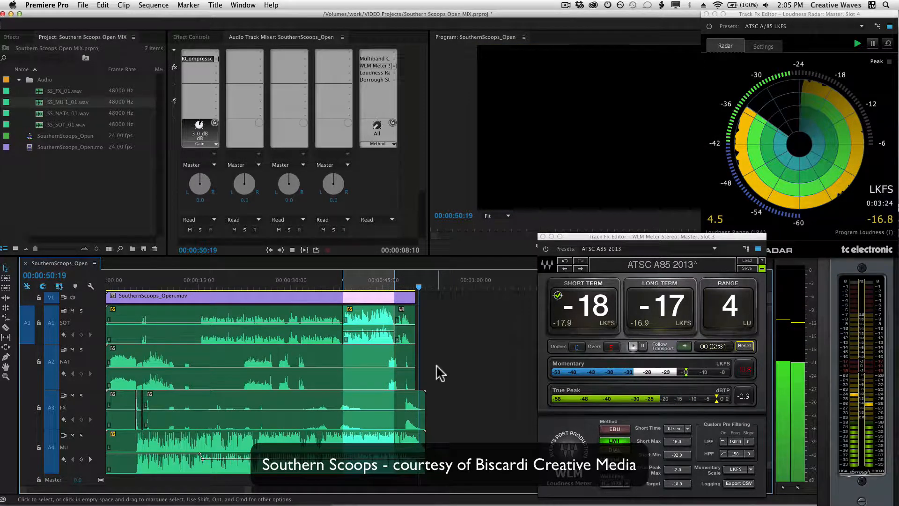
pyautogui.click(401, 285)
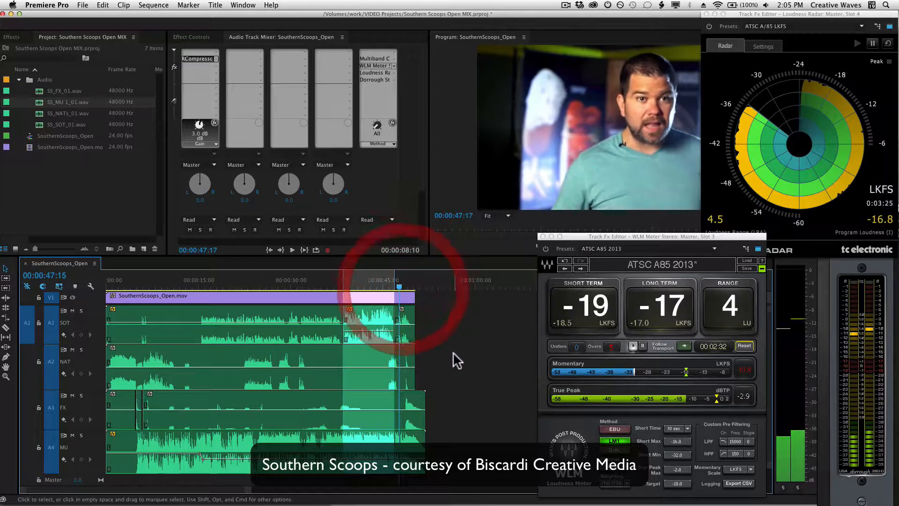
pyautogui.press('space')
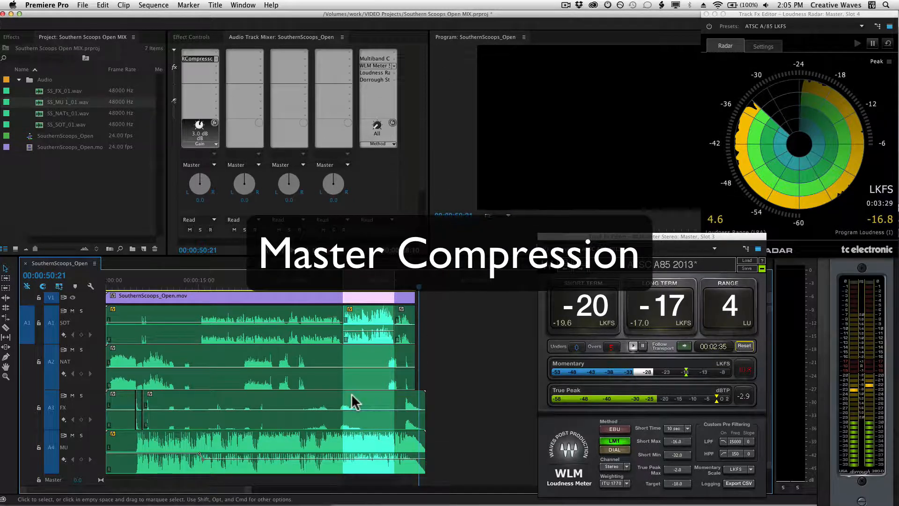
# Open the Master track's Multiband Compressor editor, place it clear of the mixer effects, and briefly play the sequence to 00:00:11:13
pyautogui.click(384, 57)
pyautogui.doubleClick(380, 59)
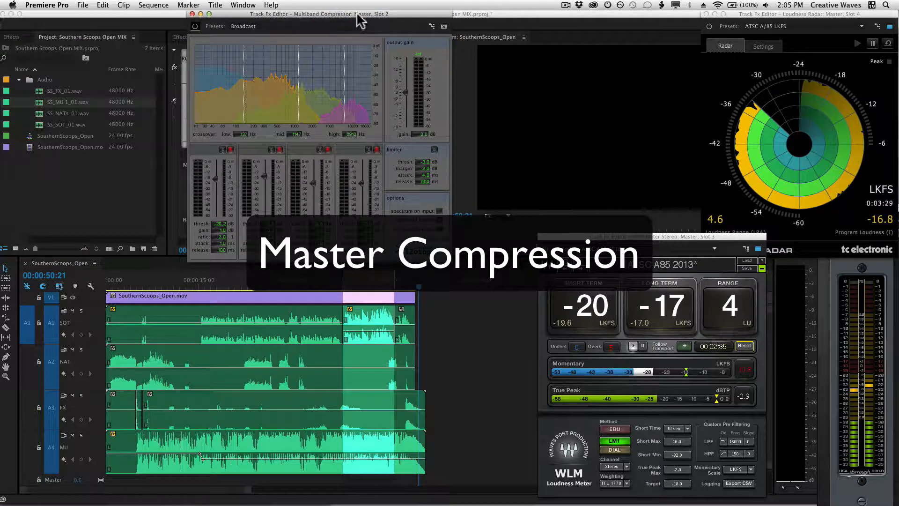
pyautogui.moveTo(358, 15); pyautogui.dragTo(415, 117)
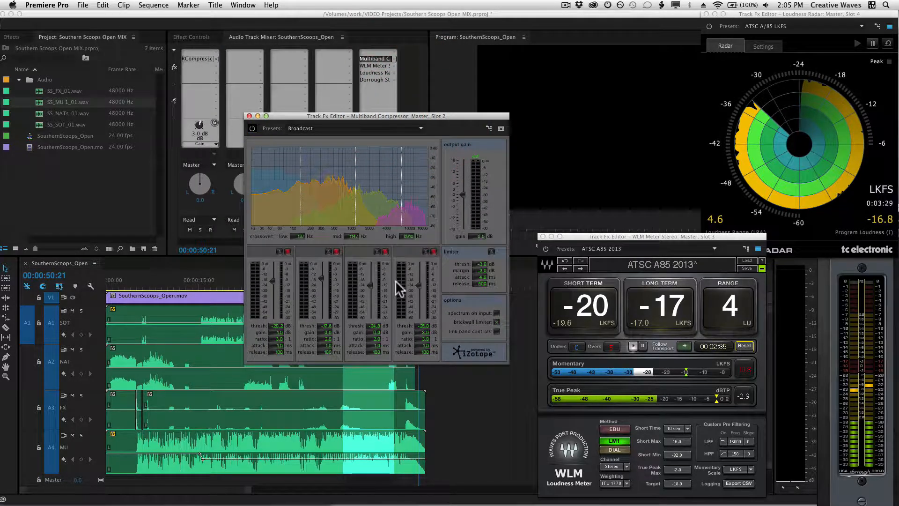
pyautogui.click(177, 280)
pyautogui.press('space')
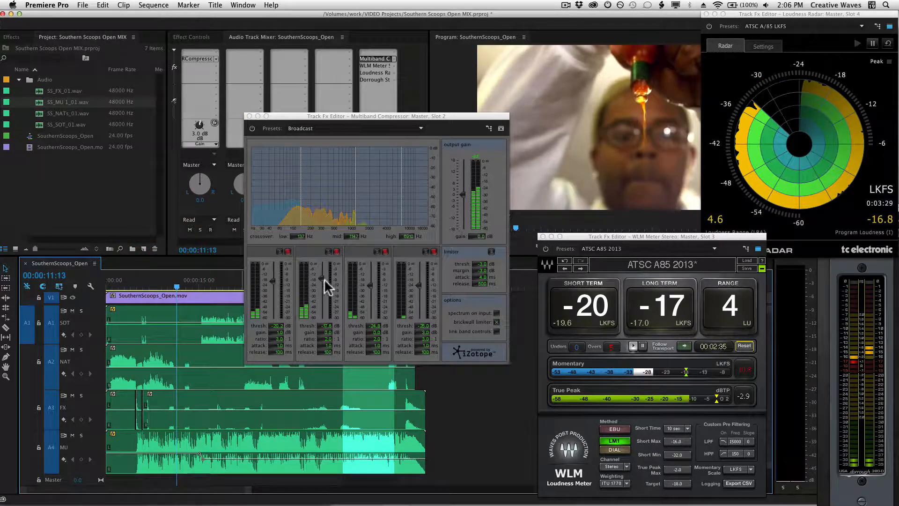
# Turn off bypass on all four Multiband Compressor bands and play the sequence from 00:00:11:13 to check the compression
pyautogui.click(386, 251)
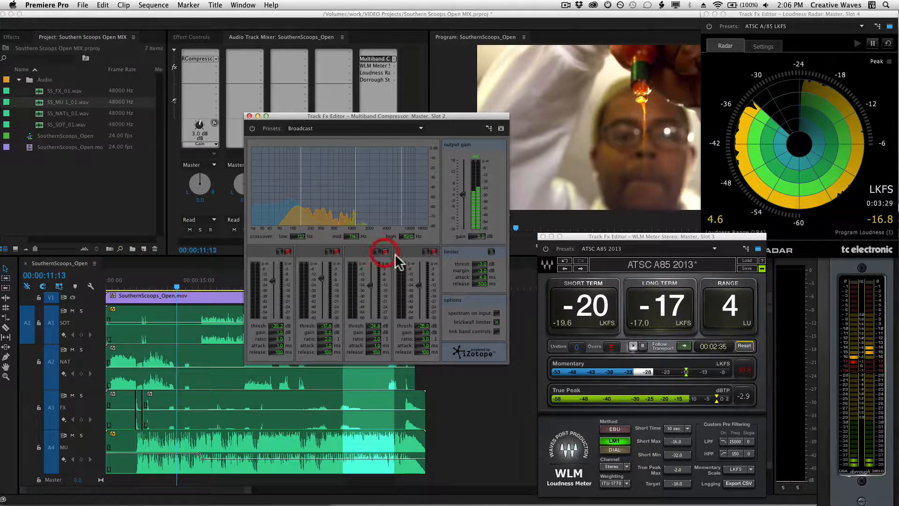
pyautogui.click(434, 252)
pyautogui.click(337, 251)
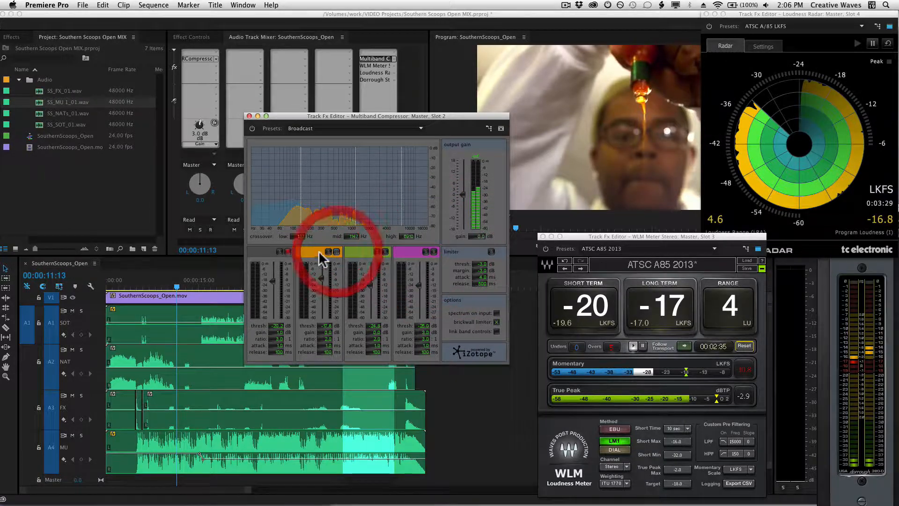
pyautogui.click(286, 251)
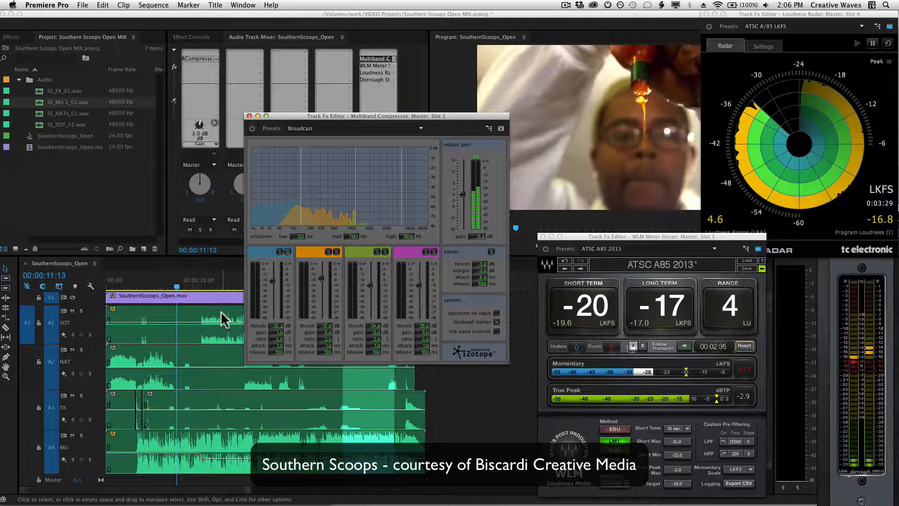
pyautogui.press('space')
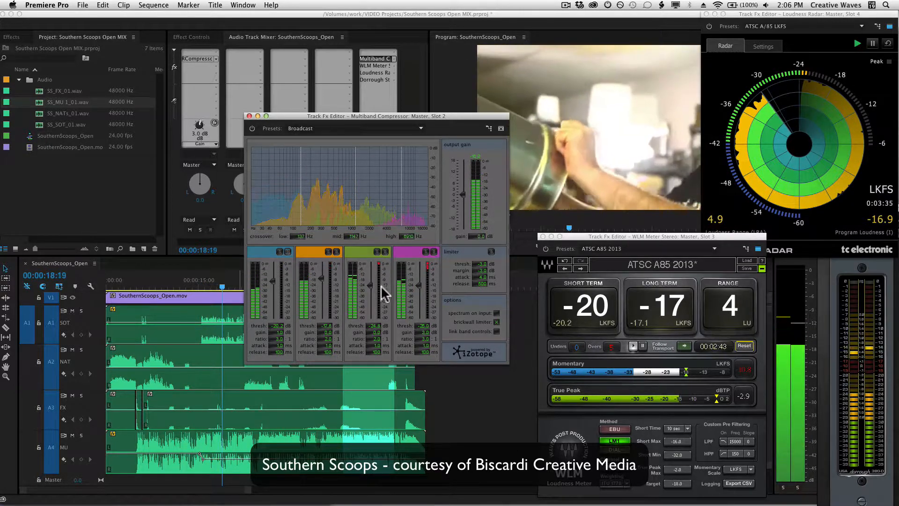
pyautogui.press('space')
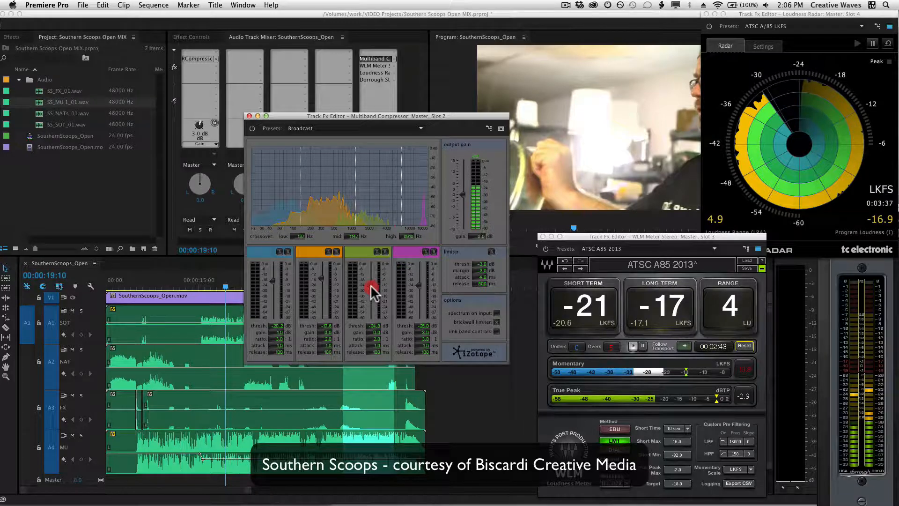
# Link the Multiband Compressor's band controls and raise the thresholds of all four bands together
pyautogui.click(497, 332)
pyautogui.moveTo(370, 282); pyautogui.dragTo(377, 267)
pyautogui.click(497, 332)
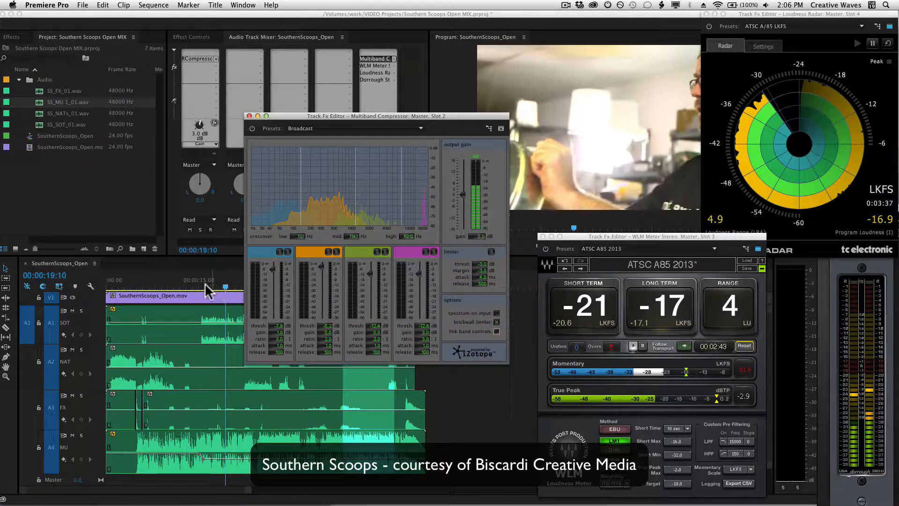
# Play the sequence from 00:00:11:21 to check the raised thresholds, and close the Multiband Compressor editor
pyautogui.moveTo(205, 285); pyautogui.dragTo(179, 284)
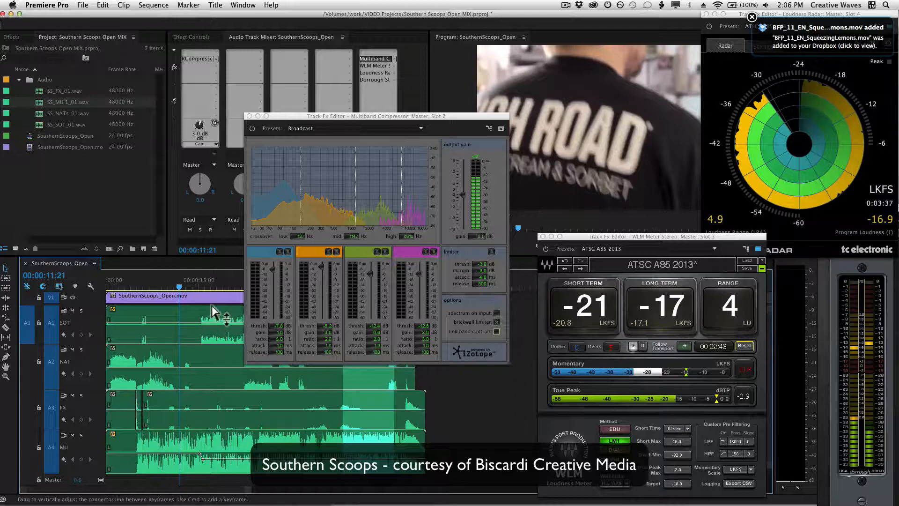
pyautogui.press('space')
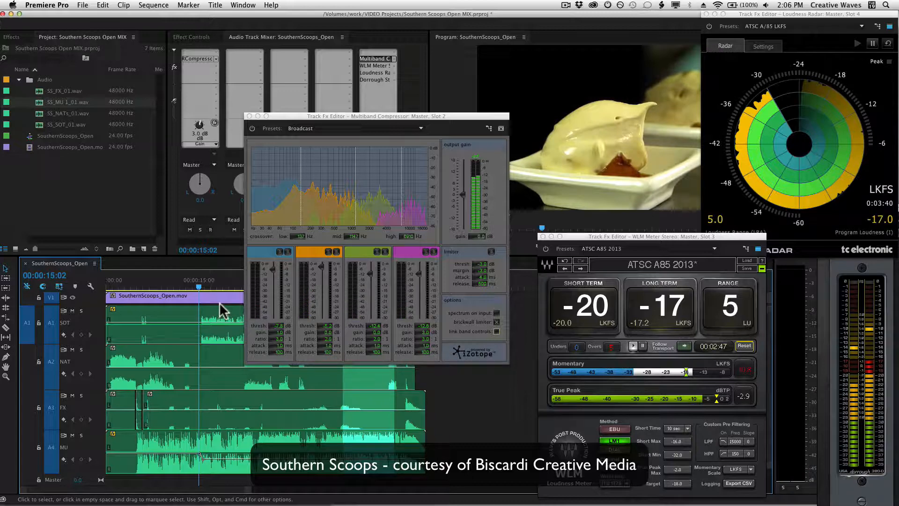
pyautogui.press('space')
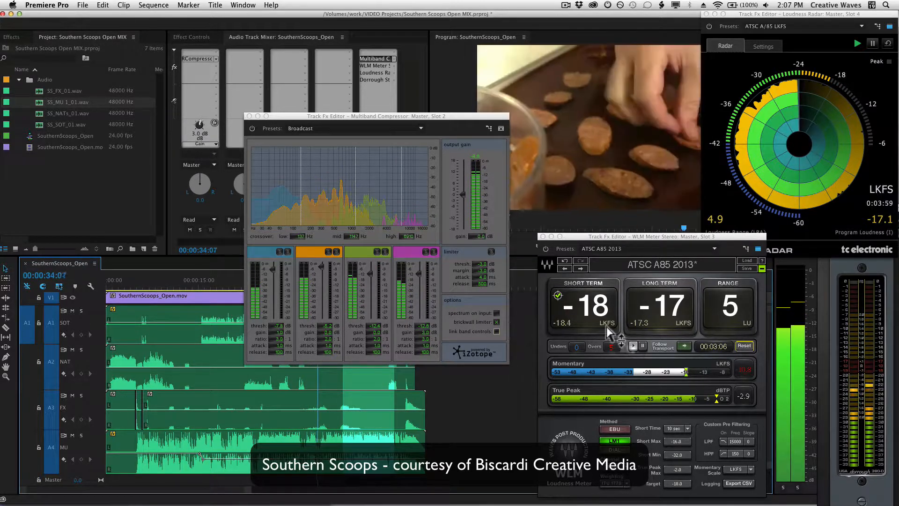
pyautogui.click(249, 115)
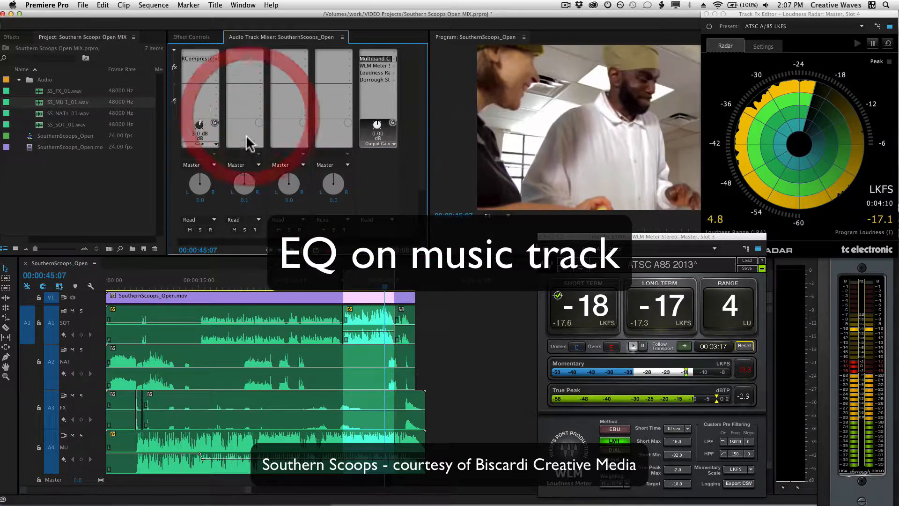
# Insert the Waves REQ 6 Stereo equalizer on the MU track and open its editor
pyautogui.click(349, 64)
pyautogui.moveTo(339, 190)
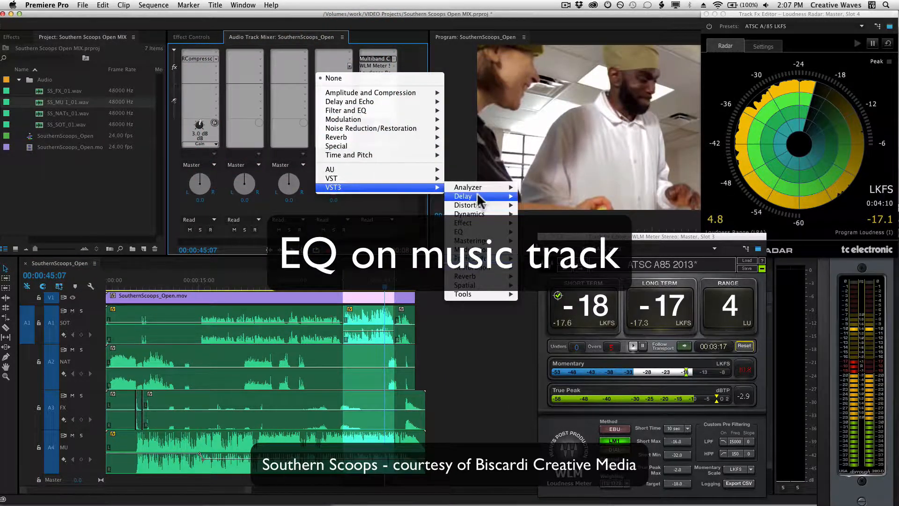
pyautogui.moveTo(496, 231)
pyautogui.moveTo(539, 241)
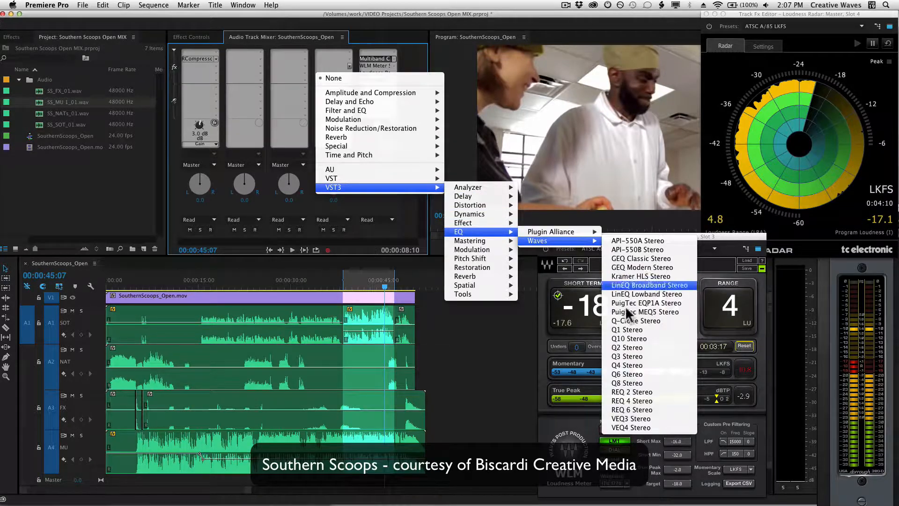
pyautogui.click(636, 409)
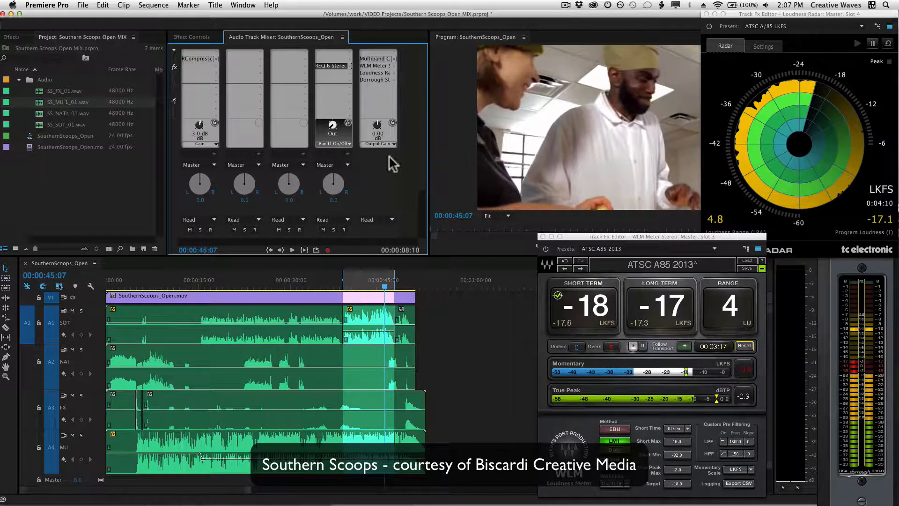
pyautogui.doubleClick(333, 64)
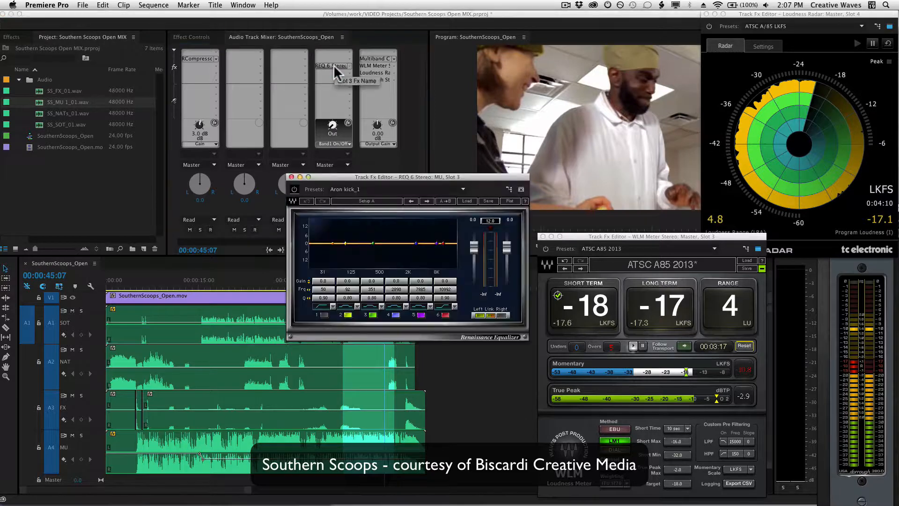
# Play the sequence with the MU track soloed and boost its equalizer's band 4 at 2594 Hz
pyautogui.press('space')
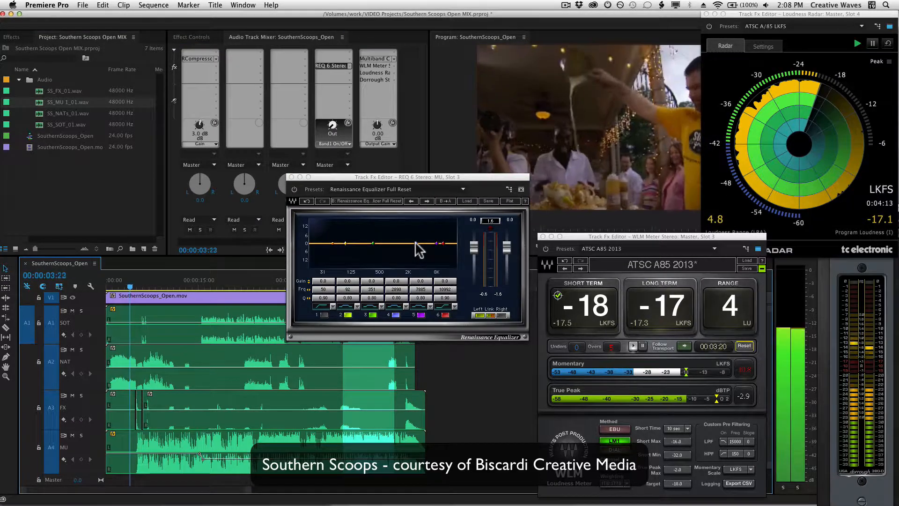
pyautogui.click(81, 435)
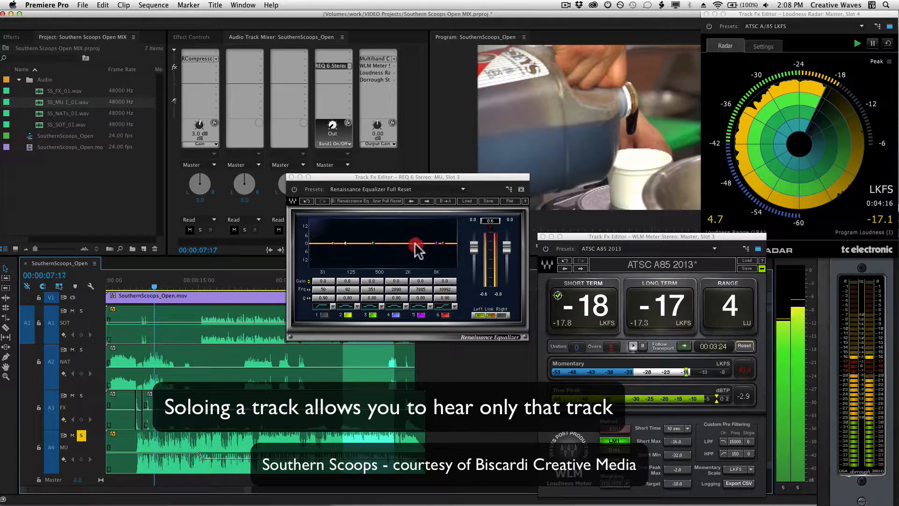
pyautogui.moveTo(416, 239); pyautogui.dragTo(413, 230)
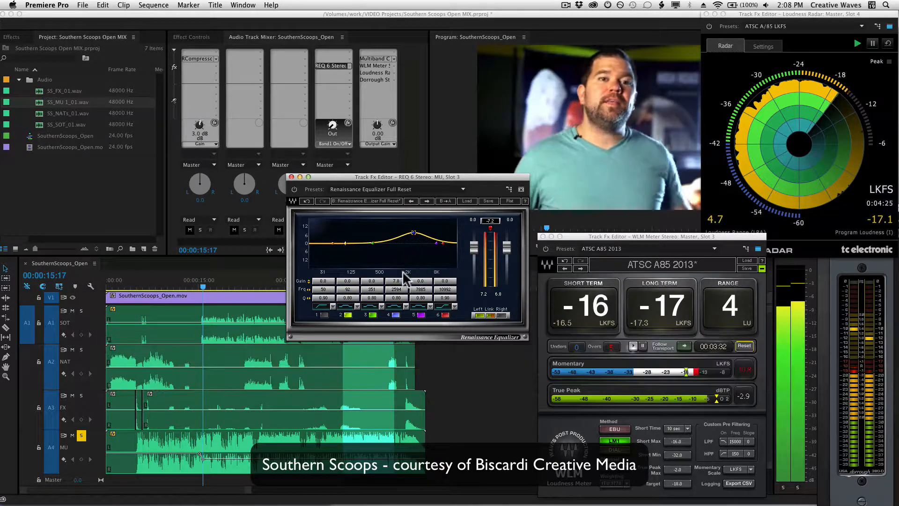
# Cut the MU equalizer's band 4 to -2.5 dB, then unsolo the track and close the equalizer editor
pyautogui.moveTo(396, 280); pyautogui.dragTo(397, 300)
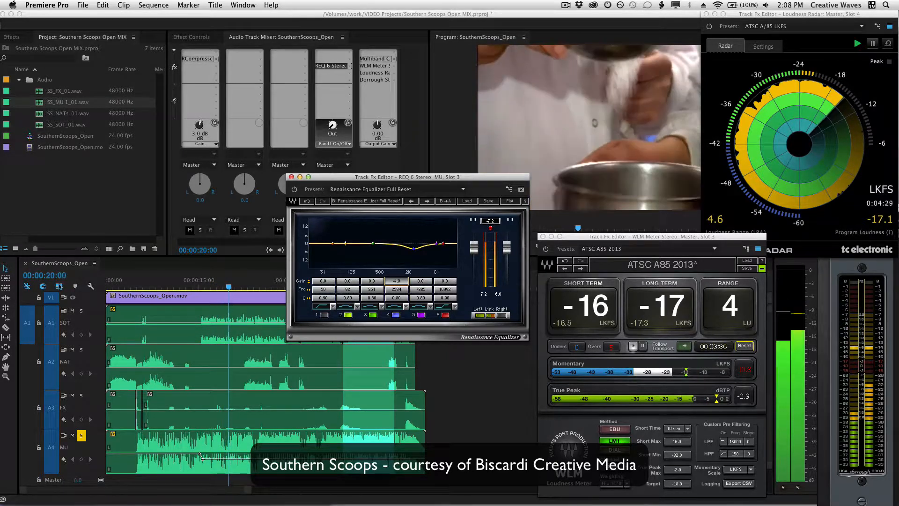
pyautogui.click(489, 227)
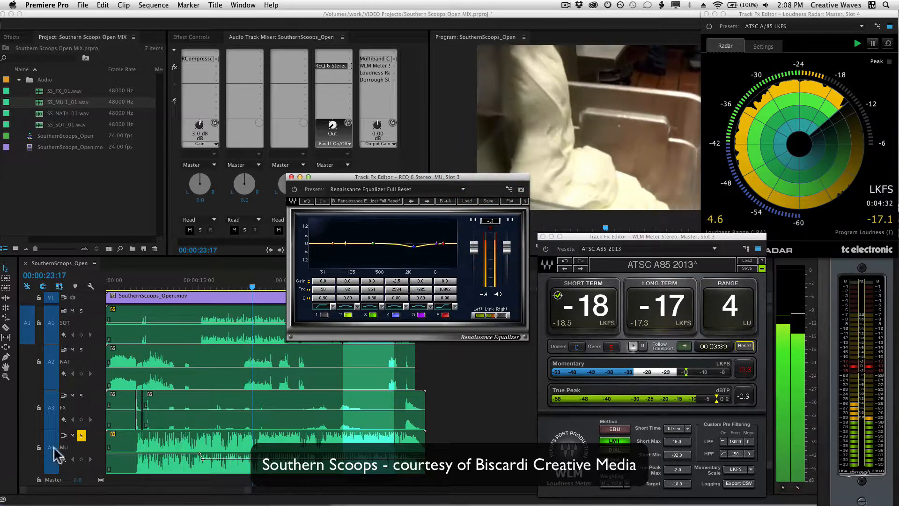
pyautogui.click(81, 435)
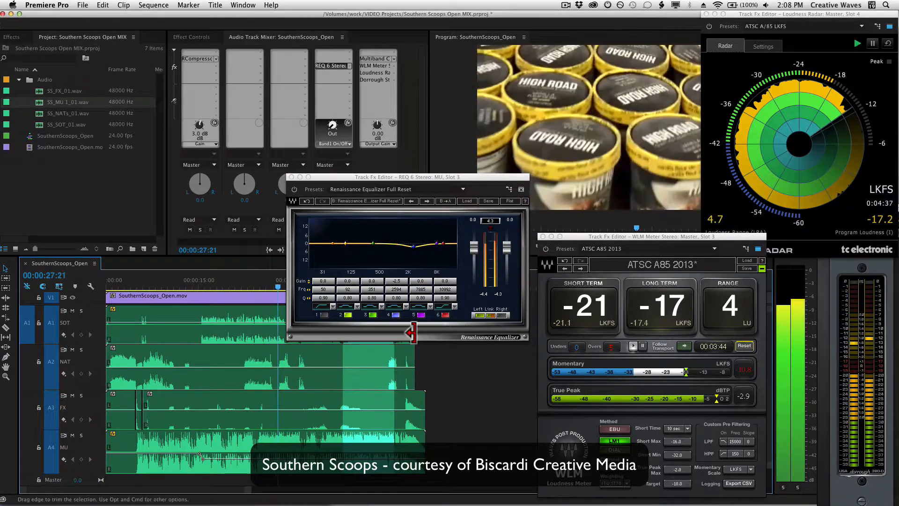
pyautogui.click(291, 177)
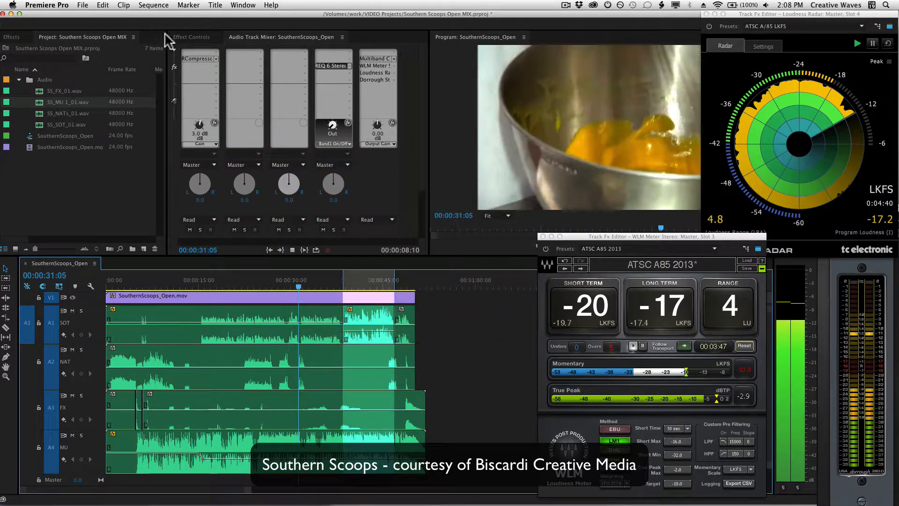
# Insert the Waves REQ 6 Stereo equalizer on the SOT track below its RCompressor
pyautogui.click(202, 60)
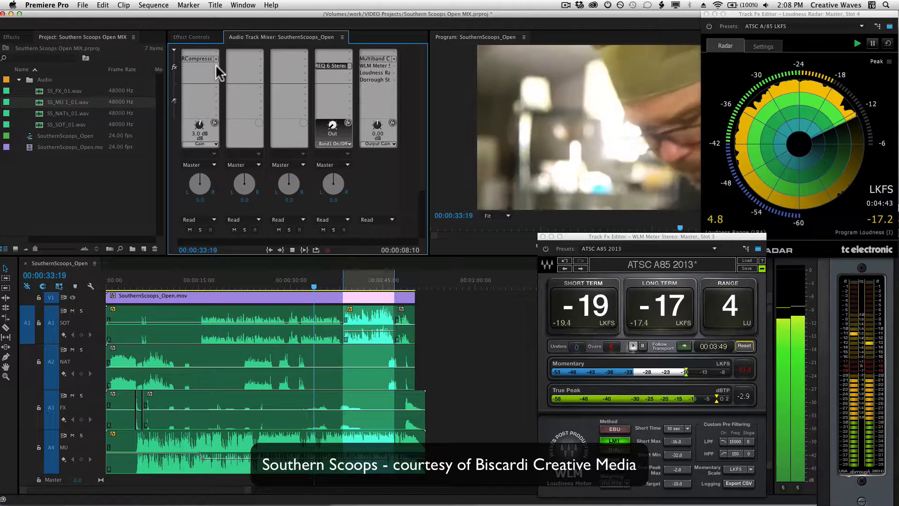
pyautogui.click(216, 64)
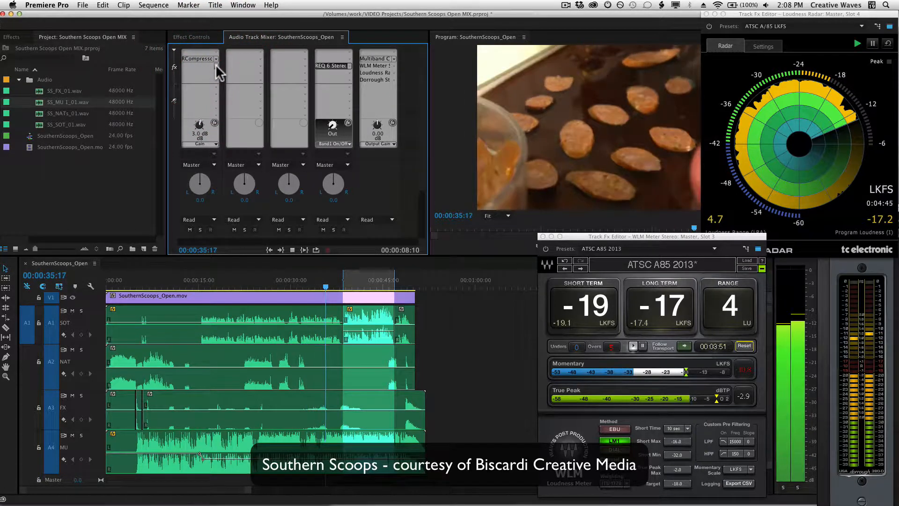
pyautogui.moveTo(220, 186)
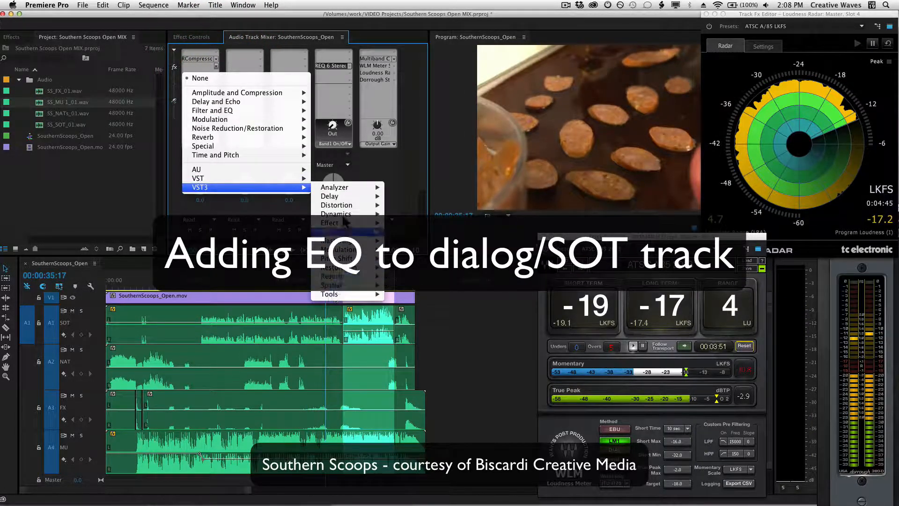
pyautogui.moveTo(349, 232)
pyautogui.moveTo(413, 241)
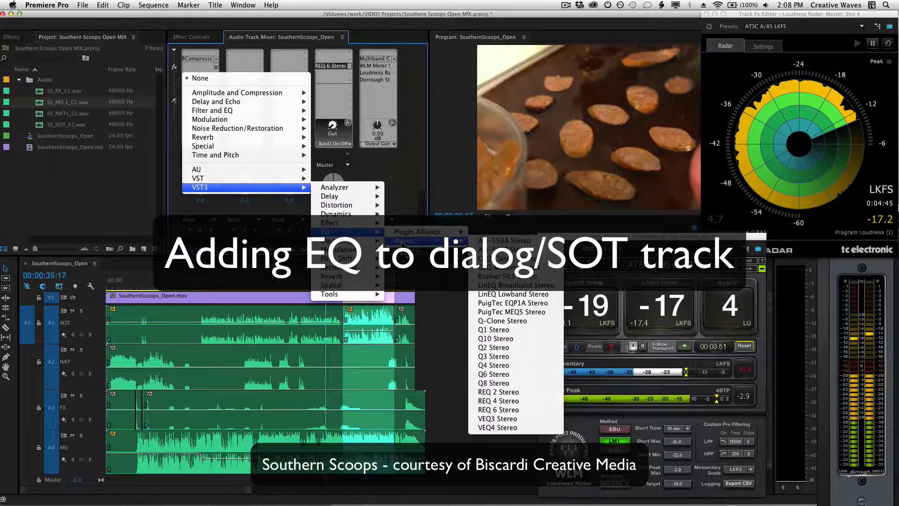
pyautogui.click(499, 410)
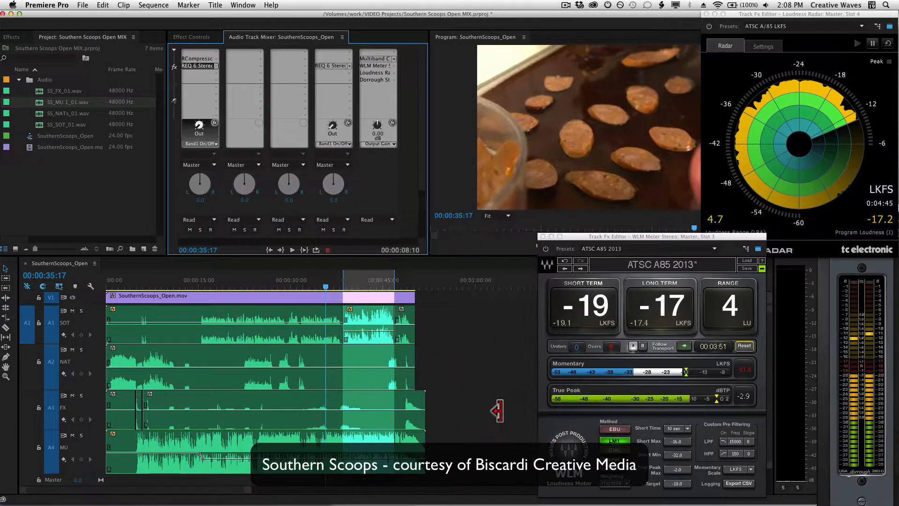
# Boost the SOT equalizer's band 4 by 2.4 dB at 2150 Hz and play from 00:00:13:20 to hear it
pyautogui.doubleClick(200, 65)
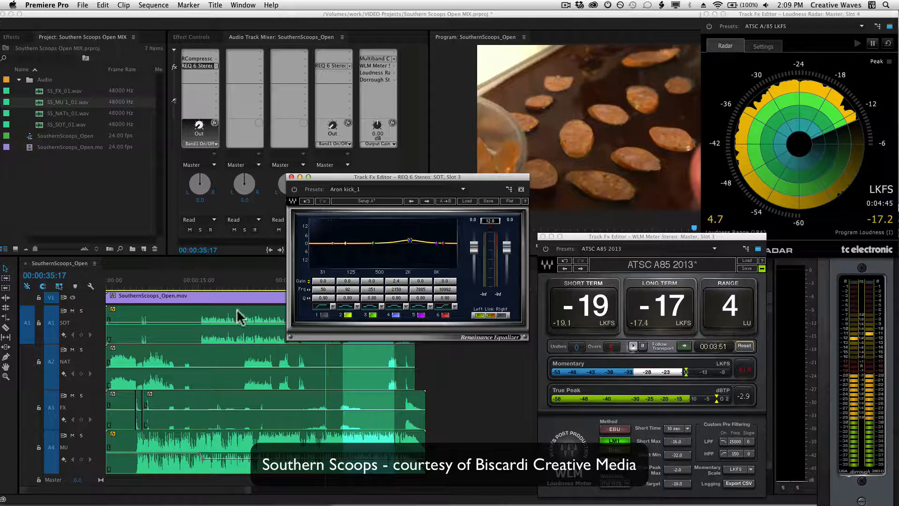
pyautogui.click(191, 284)
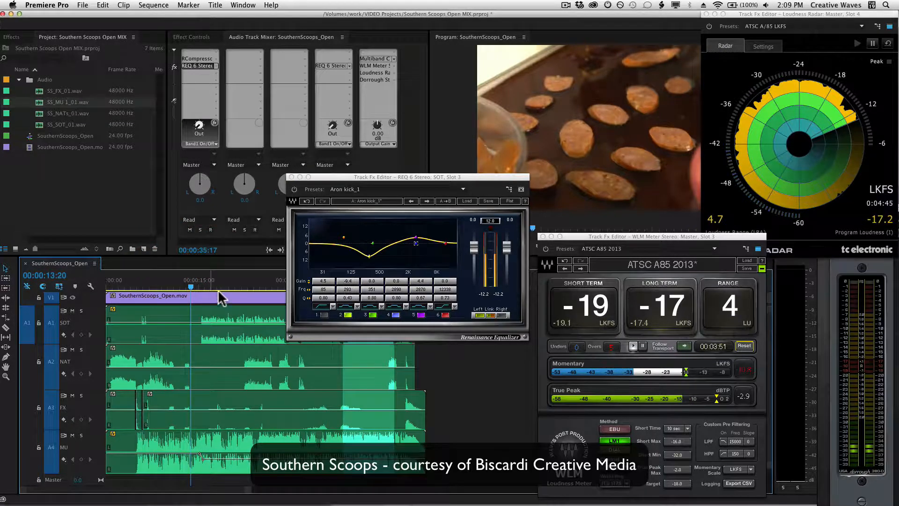
pyautogui.press('space')
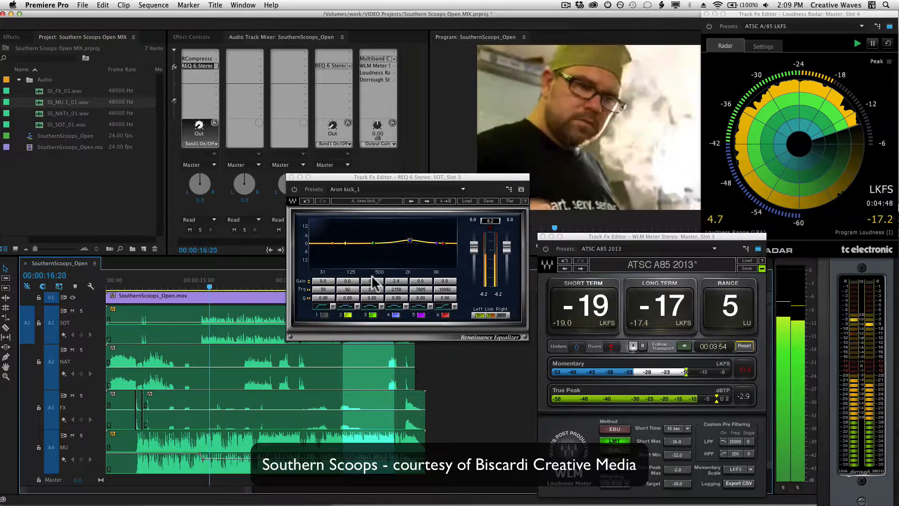
pyautogui.click(291, 177)
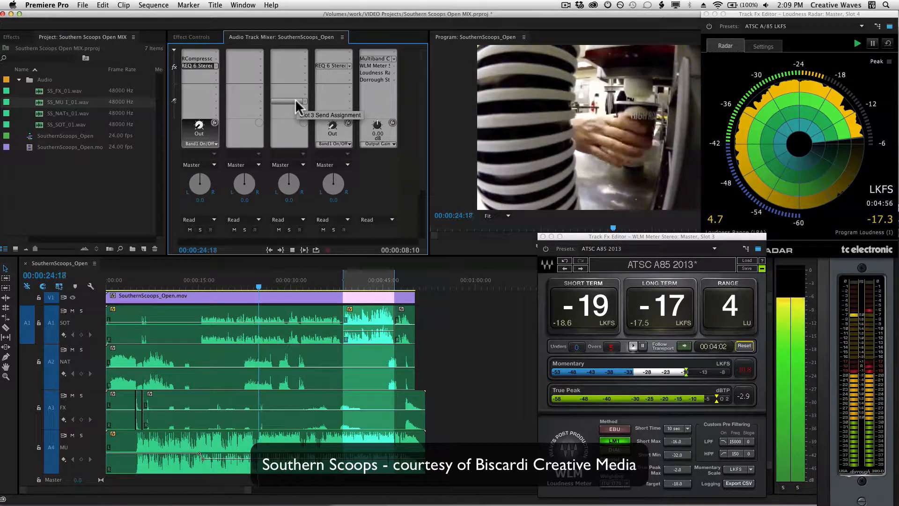
# Open the Master track's Multiband Compressor, link its band controls and lower all four thresholds together during playback
pyautogui.doubleClick(375, 58)
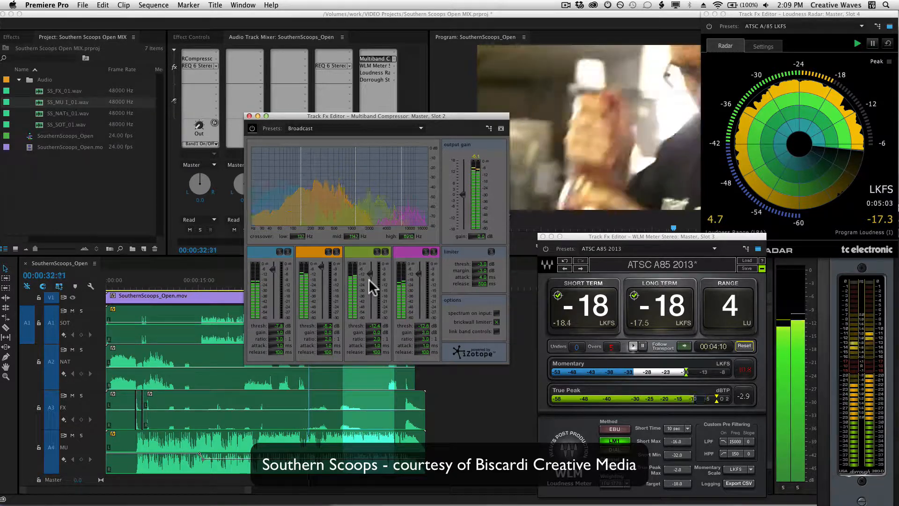
pyautogui.click(497, 331)
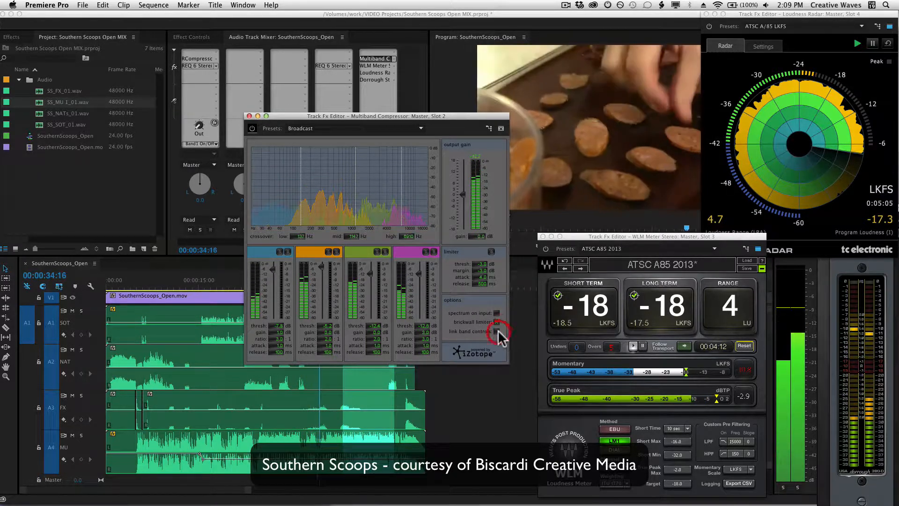
pyautogui.click(418, 273)
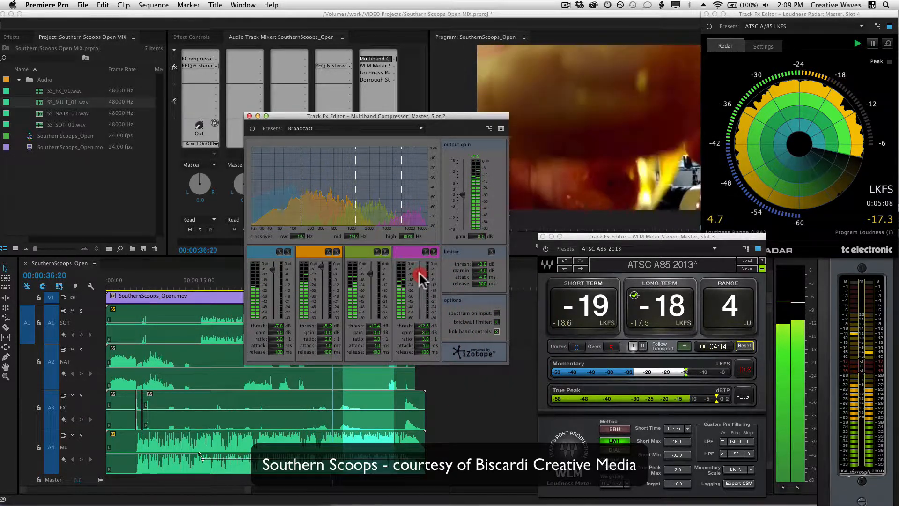
pyautogui.moveTo(419, 271); pyautogui.dragTo(420, 283)
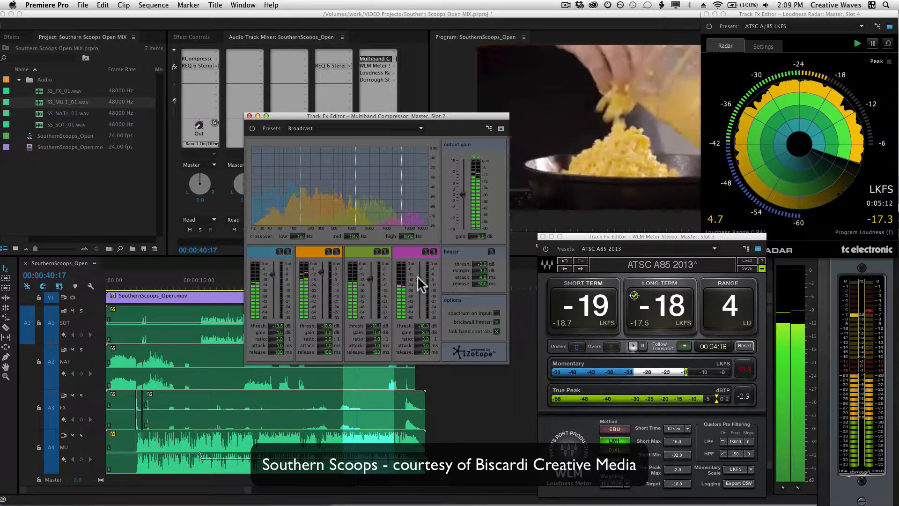
pyautogui.click(417, 276)
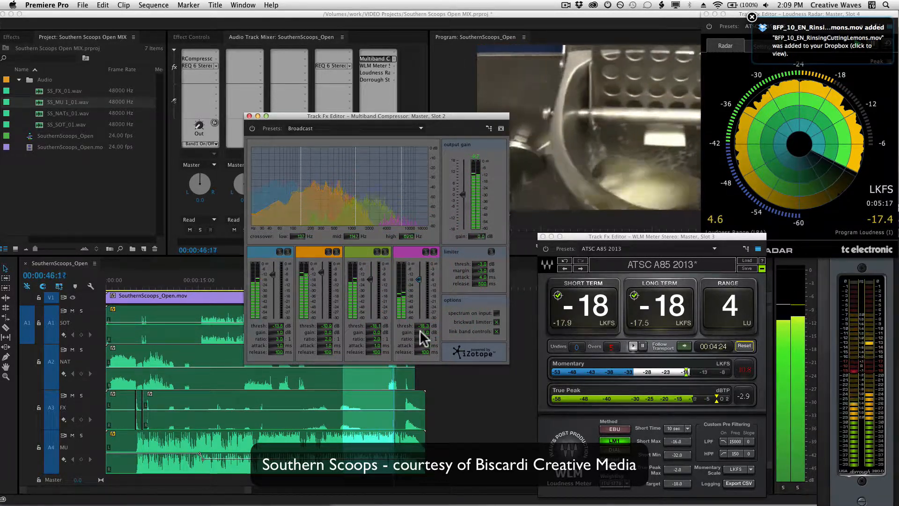
# Unlink the Multiband Compressor's band controls and close its editor at the end of playback
pyautogui.click(496, 331)
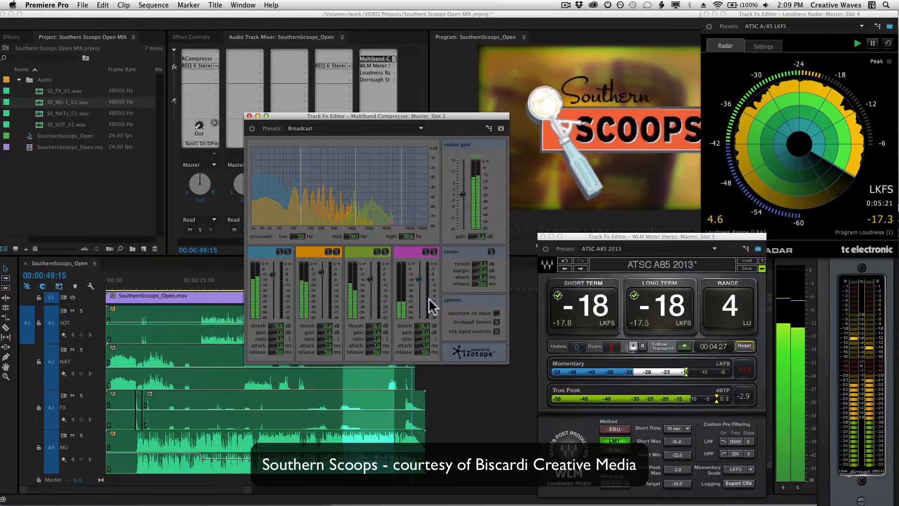
pyautogui.click(496, 331)
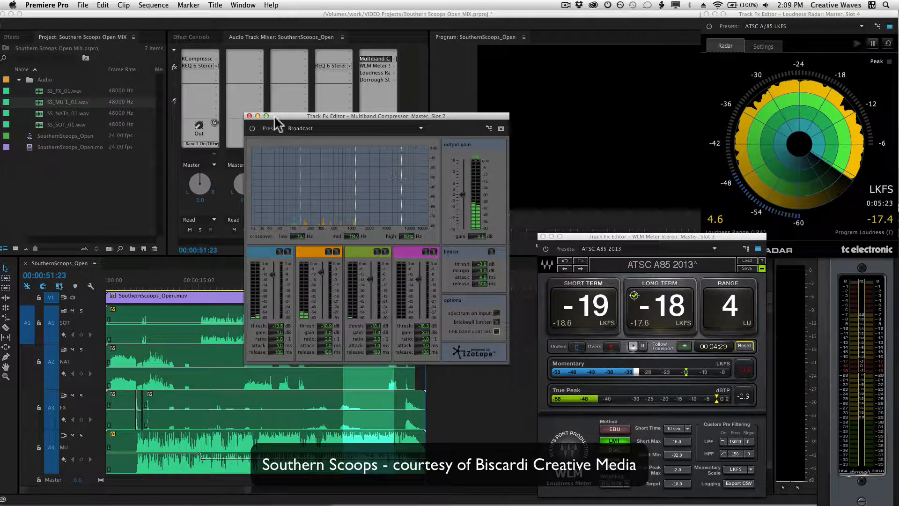
pyautogui.click(250, 116)
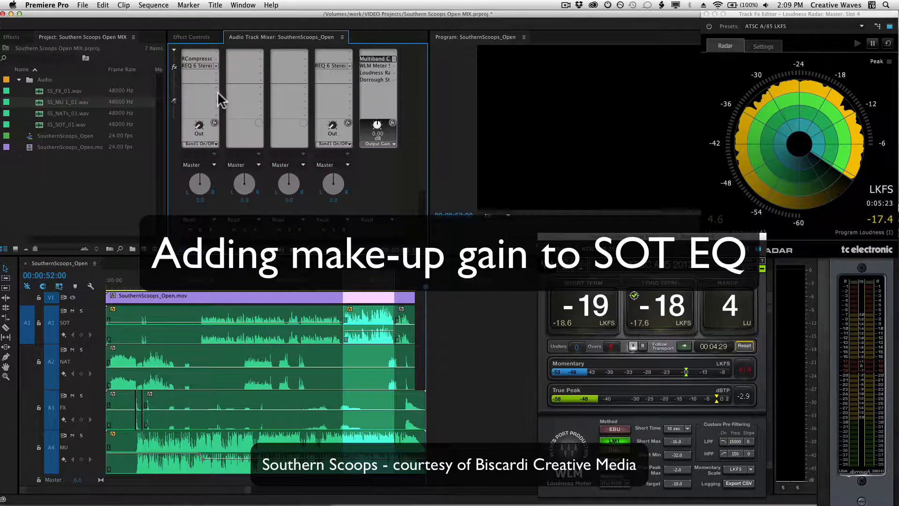
# Raise the SOT track's RCompressor gain to 4.0 dB and return the playhead to 00:00:14:11
pyautogui.doubleClick(203, 60)
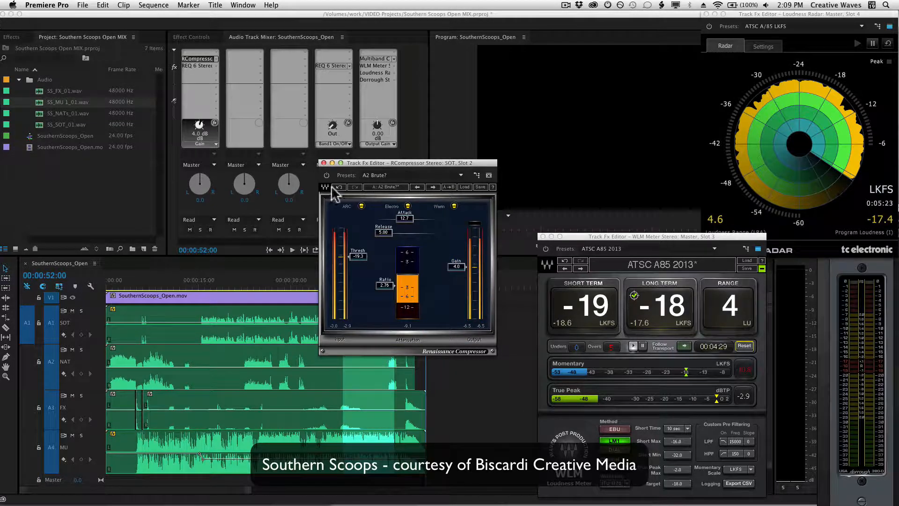
pyautogui.click(323, 163)
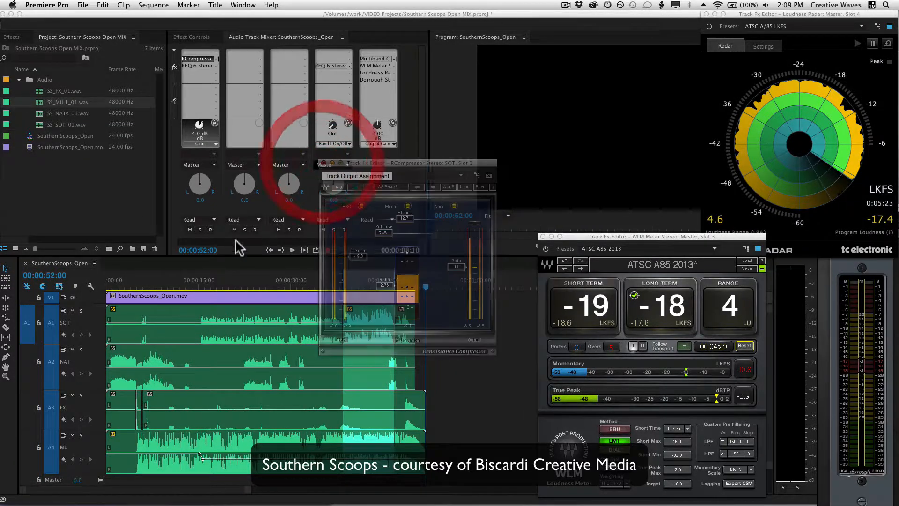
pyautogui.click(195, 281)
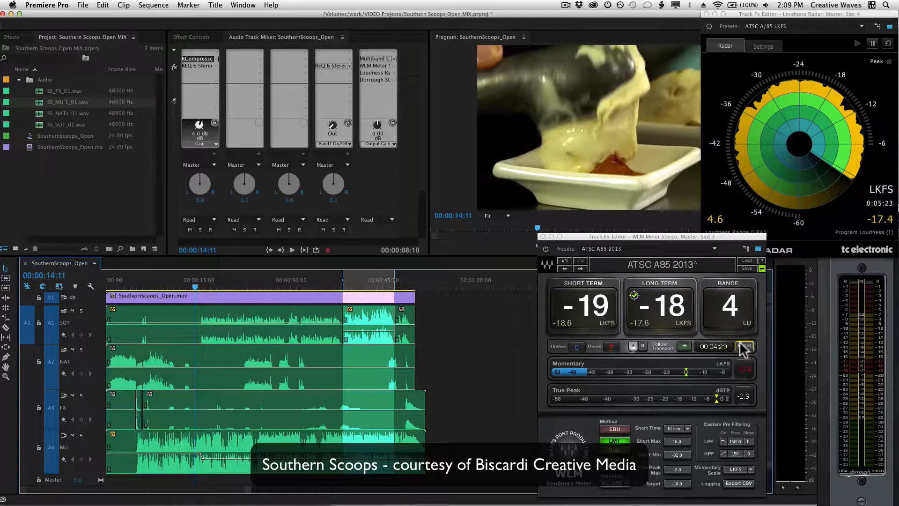
# Reset the WLM Meter and Loudness Radar measurements and play the sequence from its start to measure the mix
pyautogui.click(743, 347)
pyautogui.click(887, 44)
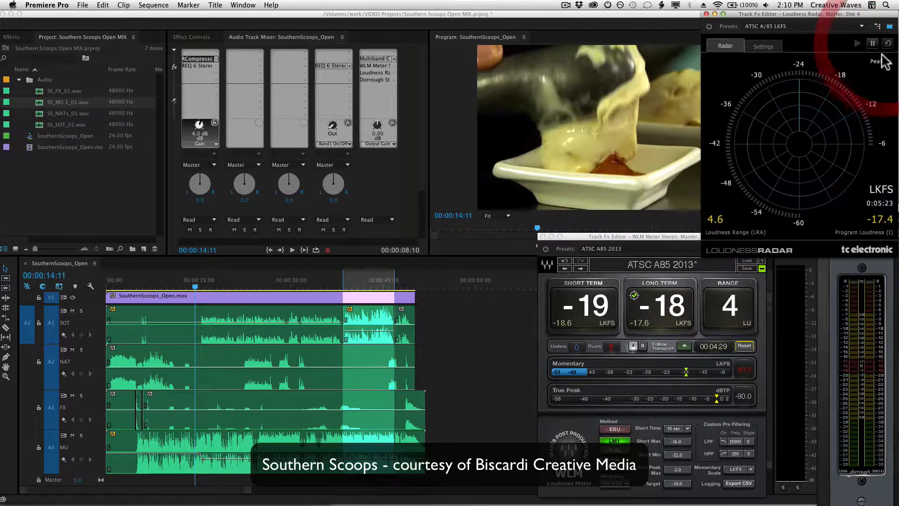
pyautogui.click(108, 284)
pyautogui.press('space')
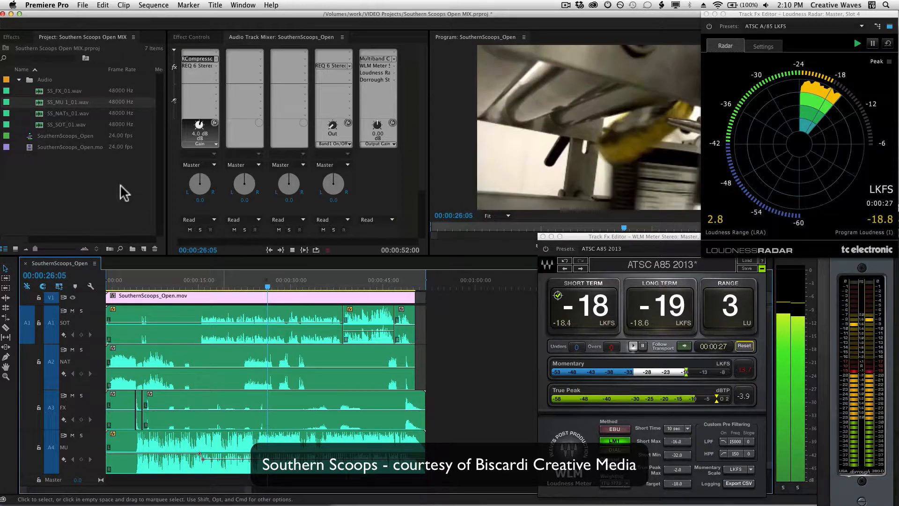
# Open the SOT track's RCompressor, set its gain to 6.0 dB and close its editor
pyautogui.doubleClick(193, 57)
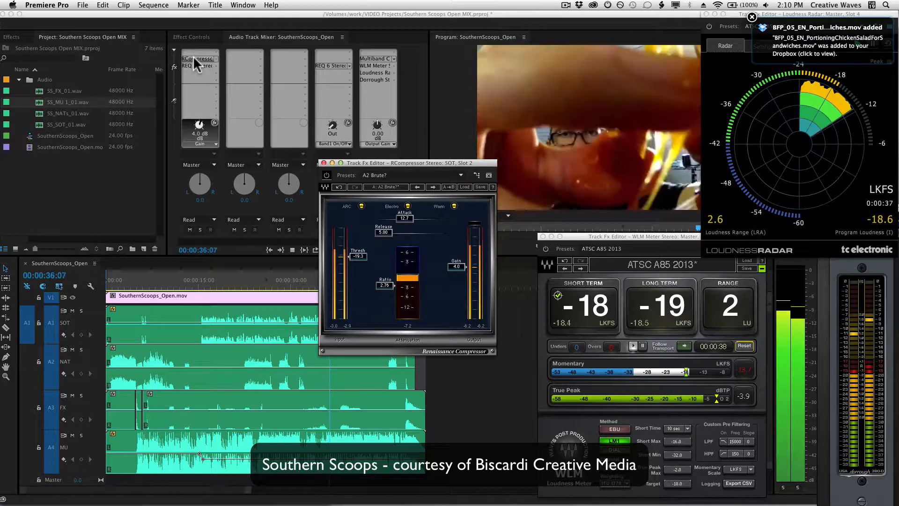
pyautogui.click(753, 18)
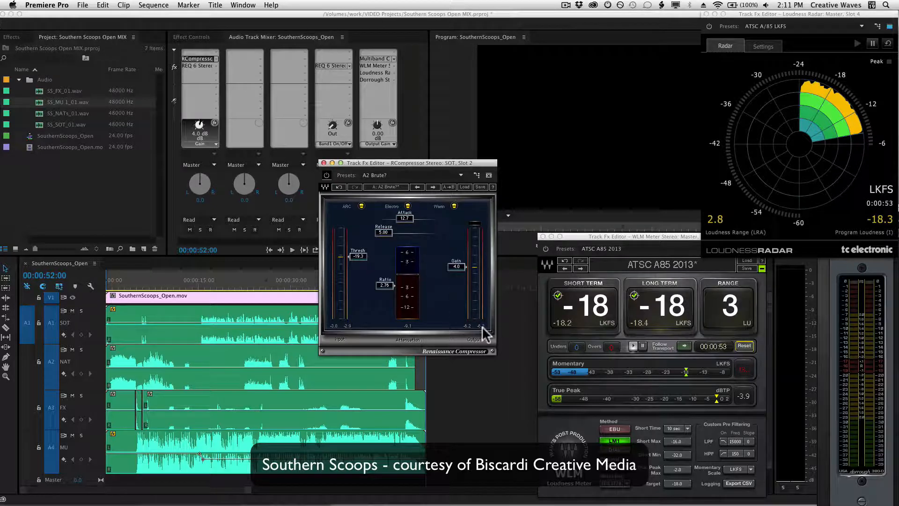
pyautogui.click(457, 266)
pyautogui.write('6')
pyautogui.press('Return')
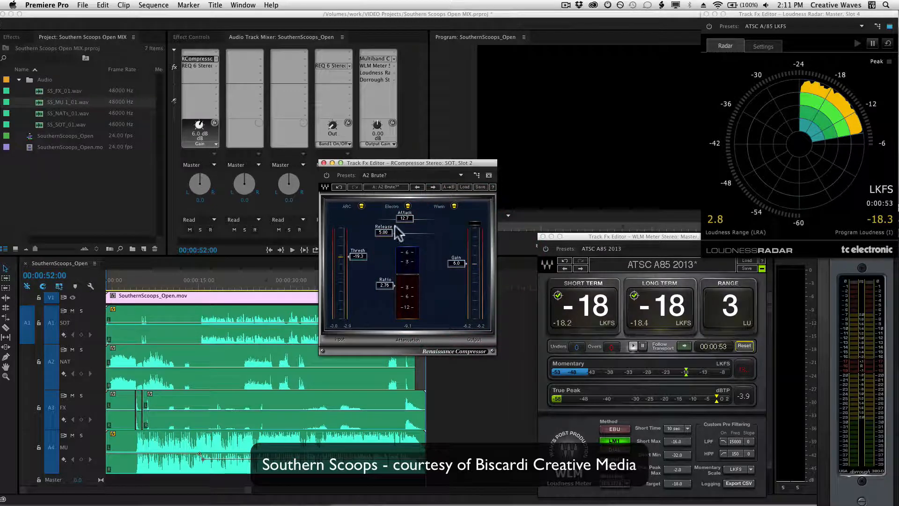
pyautogui.click(324, 163)
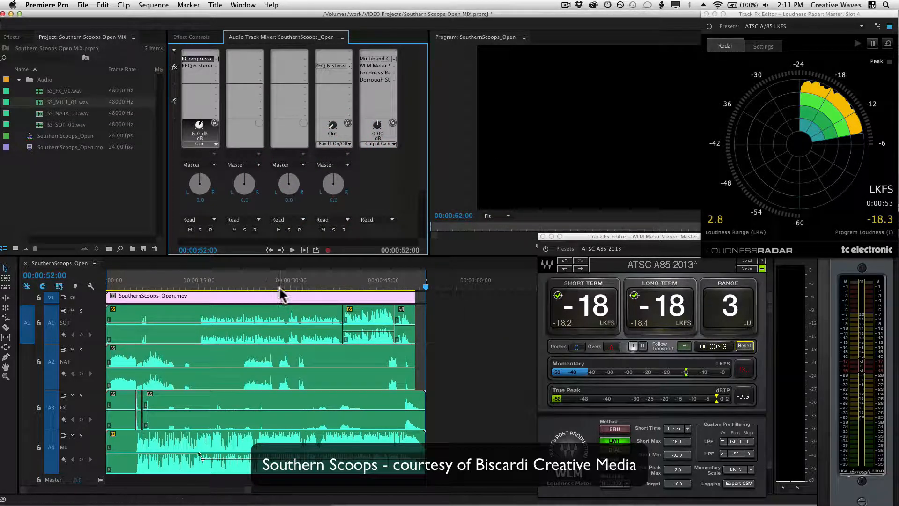
# Play the mix from about 00:00:21:18 and check the Master track's Multiband Compressor during playback
pyautogui.moveTo(277, 286); pyautogui.dragTo(239, 287)
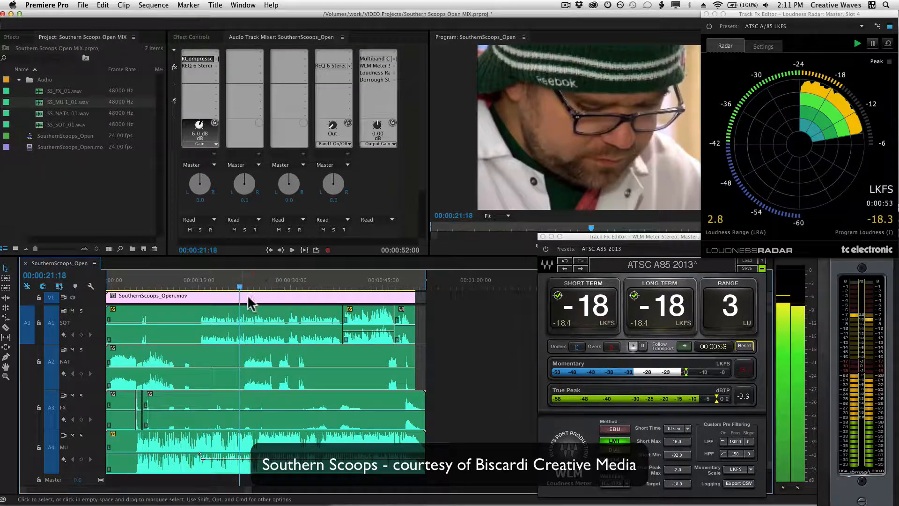
pyautogui.press('space')
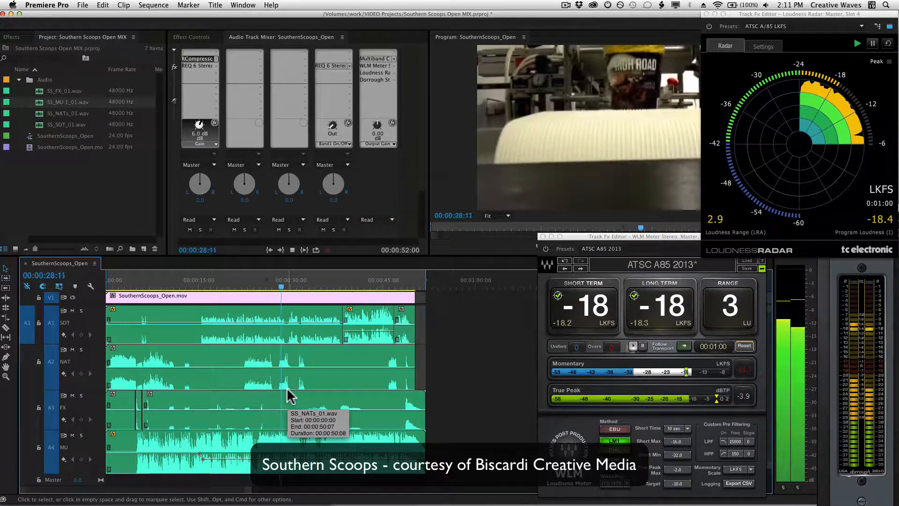
pyautogui.doubleClick(377, 57)
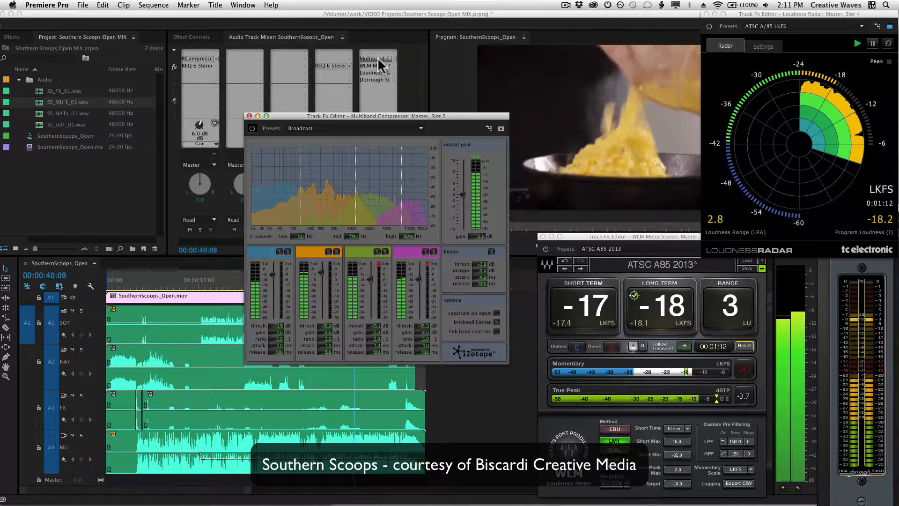
pyautogui.click(378, 57)
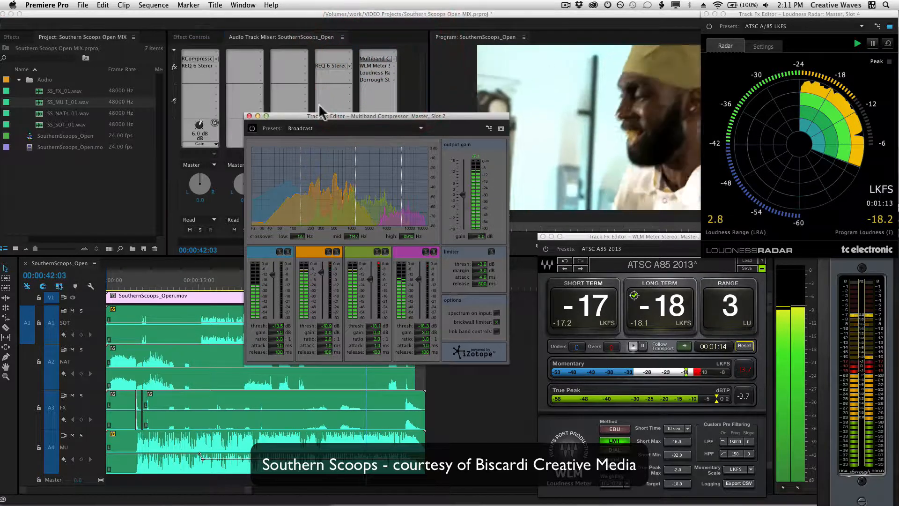
pyautogui.click(250, 116)
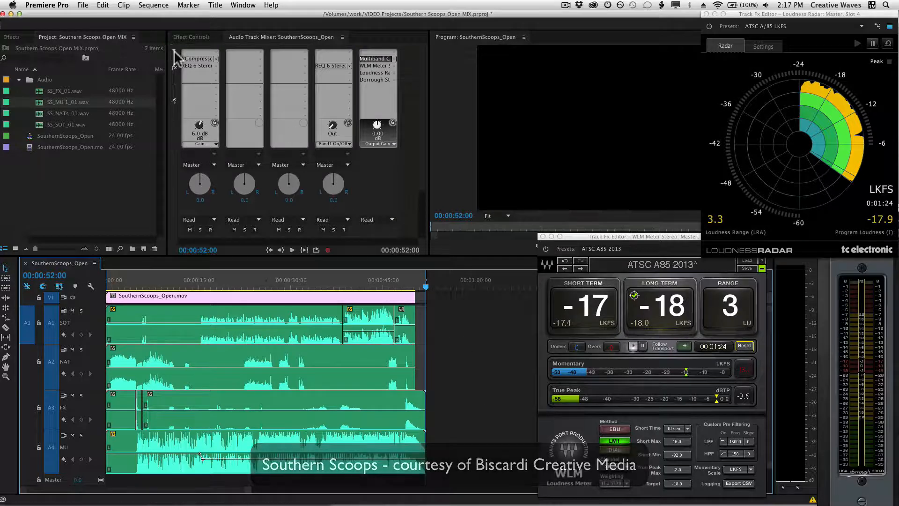
# Collapse the mixer's effects and sends area, then open the sequence's media export settings with the iZotope RX Loudness Control format
pyautogui.click(173, 50)
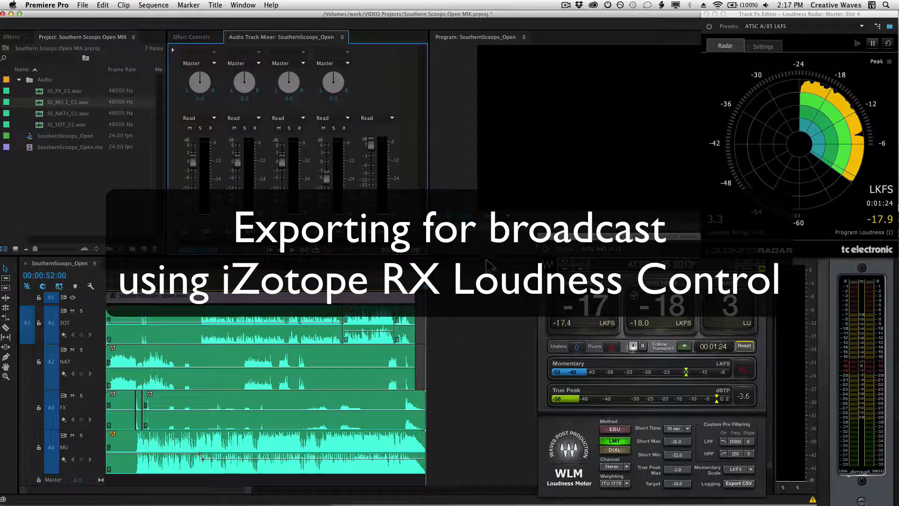
pyautogui.click(83, 5)
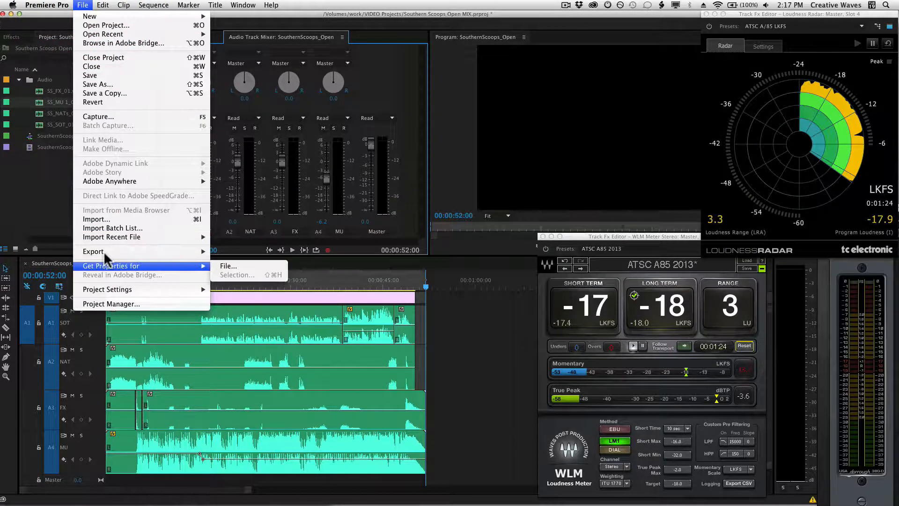
pyautogui.moveTo(106, 252)
pyautogui.click(291, 252)
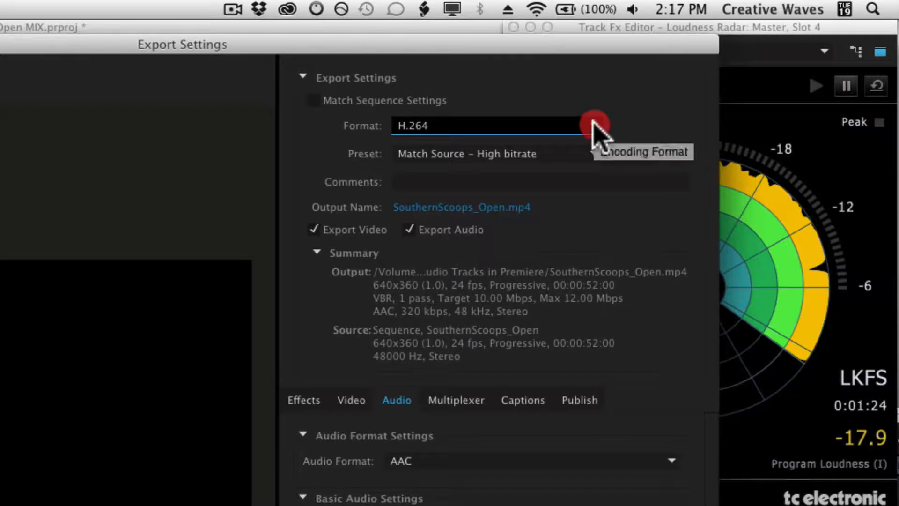
pyautogui.click(746, 62)
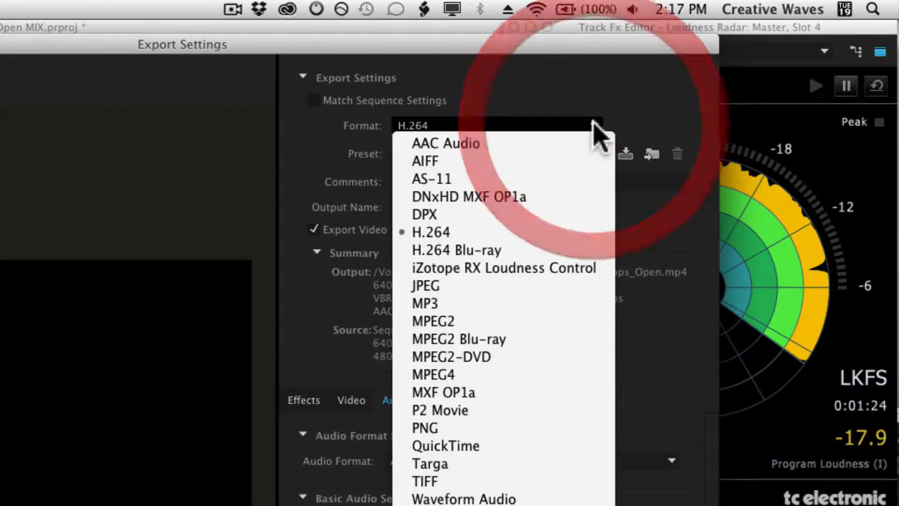
pyautogui.click(511, 269)
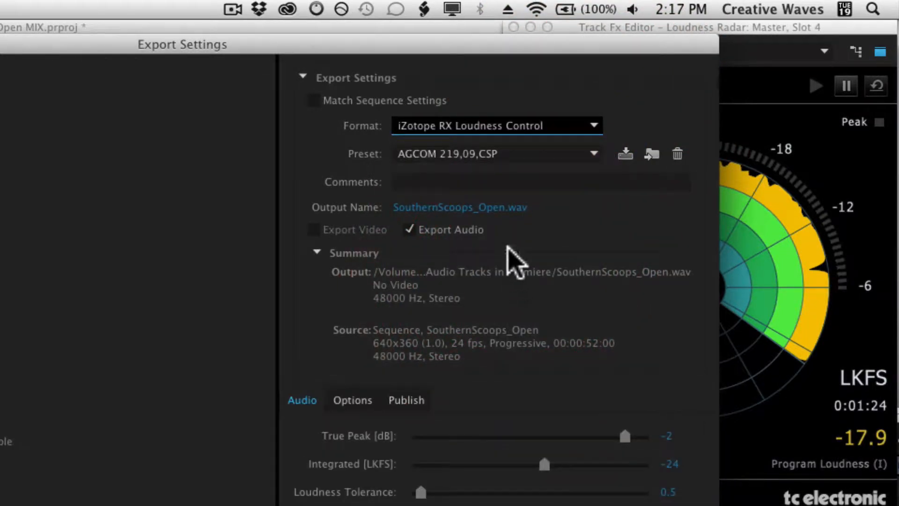
# Choose the ATSC A,85 loudness preset and export the mix as SouthernScoops_Open.wav
pyautogui.click(595, 157)
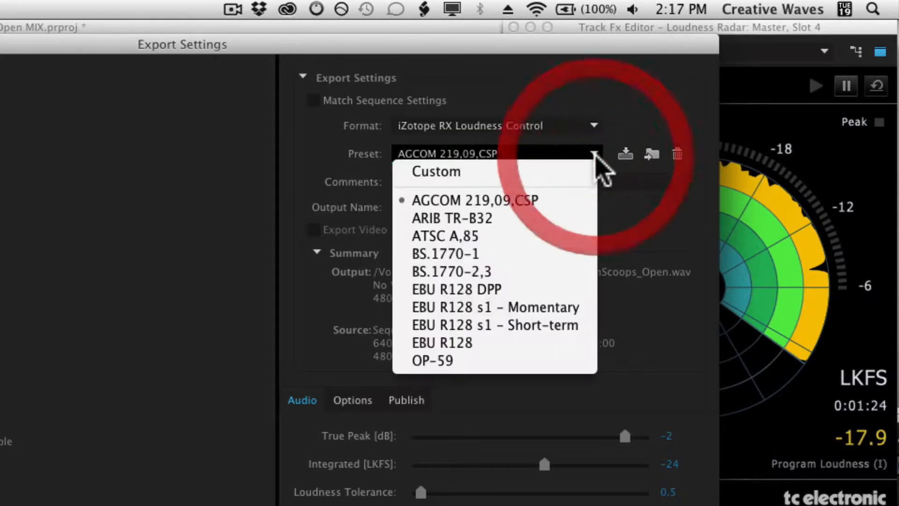
pyautogui.click(488, 234)
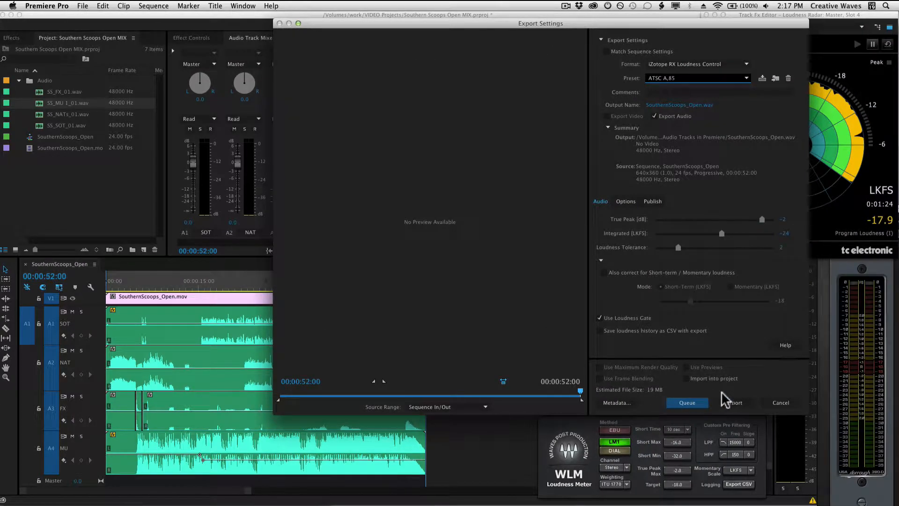
pyautogui.click(734, 403)
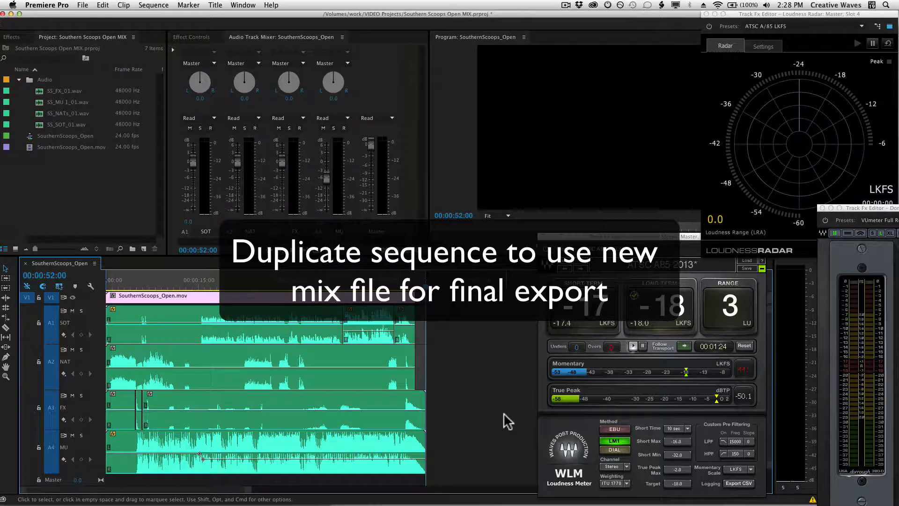
# Duplicate the SouthernScoops_Open sequence and rename the copy SouthernScoops_Open 24
pyautogui.rightClick(30, 133)
pyautogui.click(45, 182)
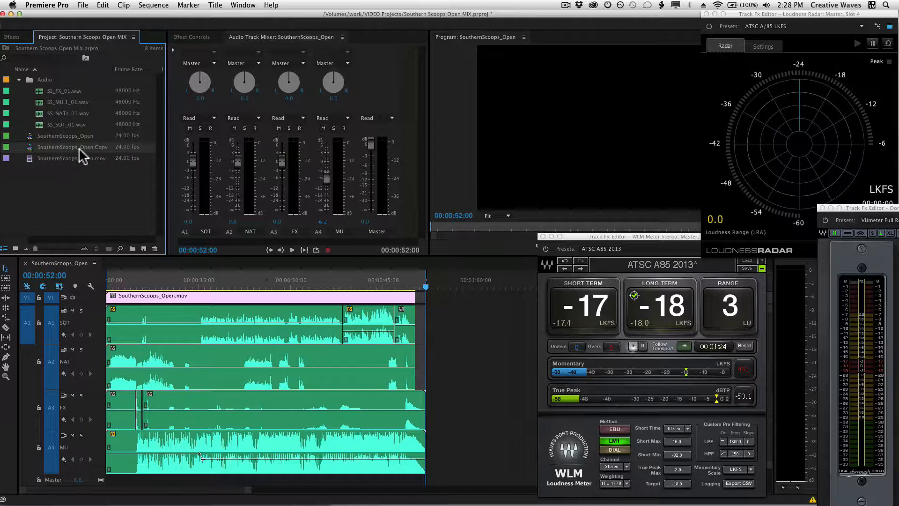
pyautogui.click(79, 147)
pyautogui.click(102, 148)
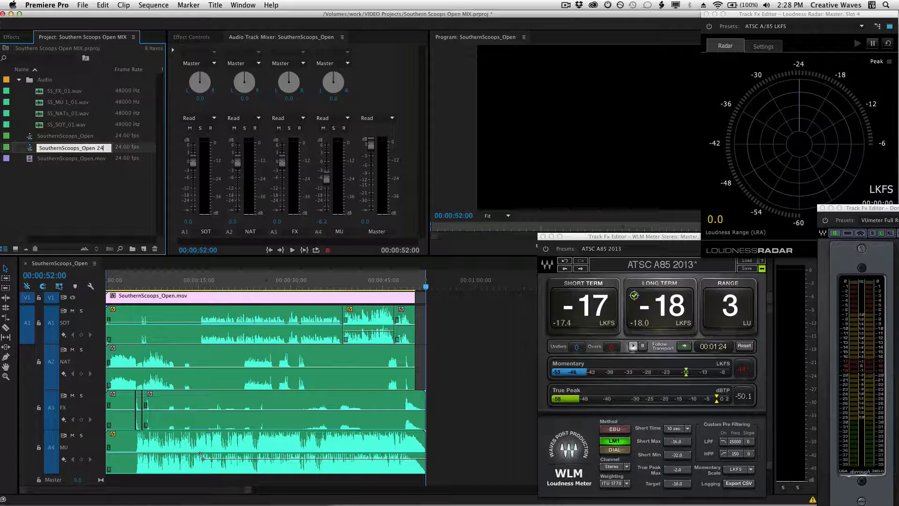
pyautogui.write('24')
pyautogui.press('Tab')
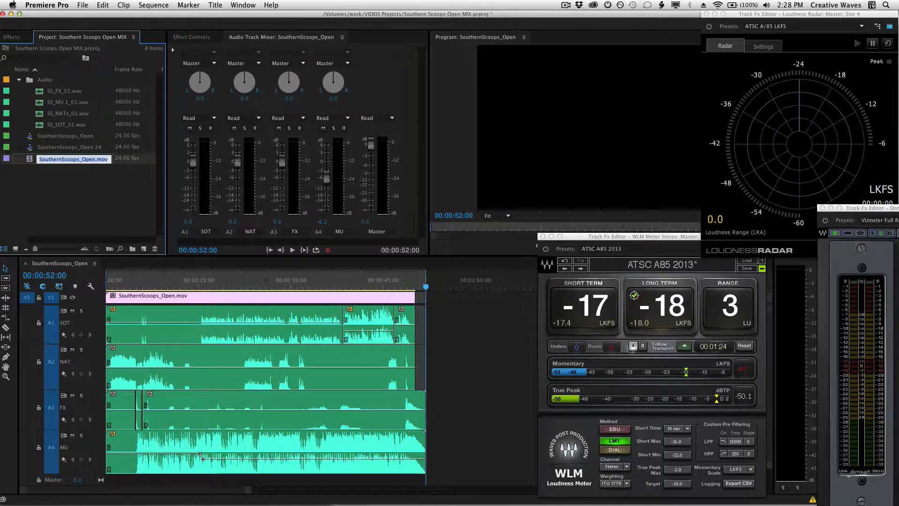
pyautogui.click(73, 187)
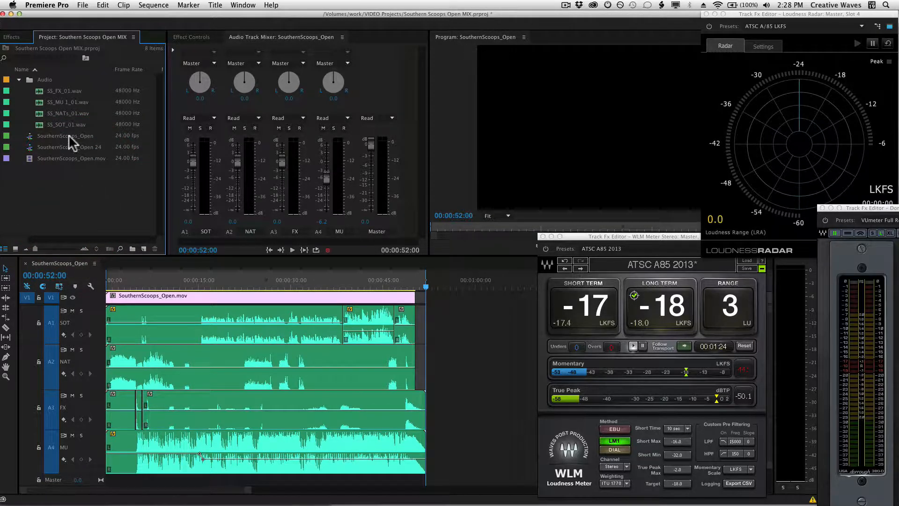
# Open the SouthernScoops_Open 24 sequence and delete all audio clips from its four audio tracks
pyautogui.click(29, 145)
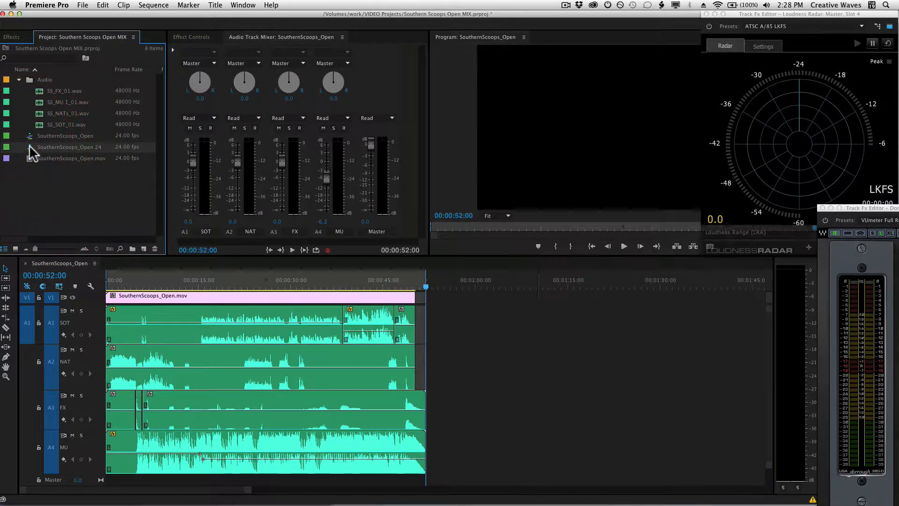
pyautogui.doubleClick(29, 145)
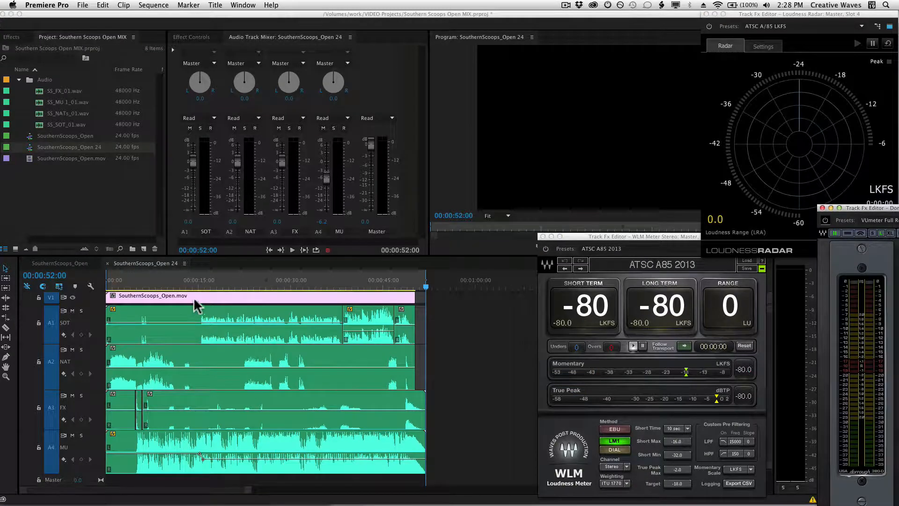
pyautogui.click(147, 263)
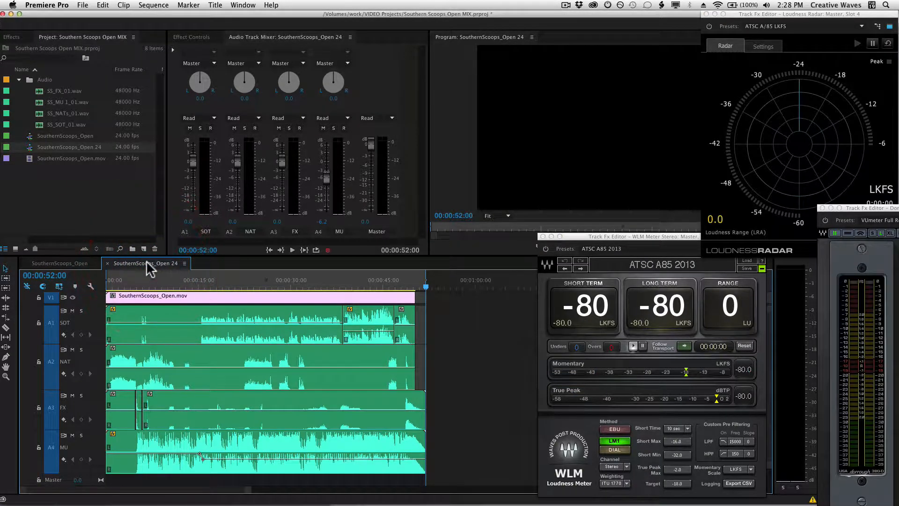
pyautogui.moveTo(490, 456); pyautogui.dragTo(130, 324)
pyautogui.press('Delete')
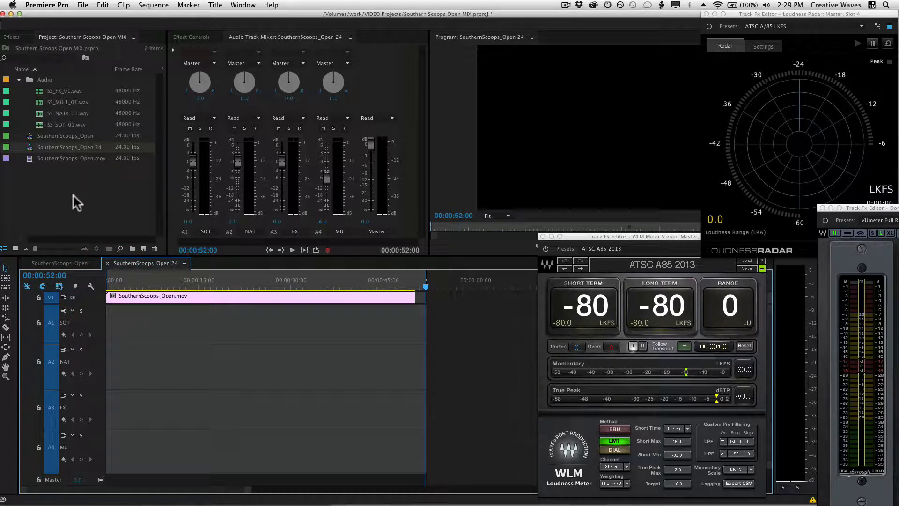
# Import SouthernScoops_Open.wav into the Audio bin and place it at the start of audio track A1
pyautogui.rightClick(46, 79)
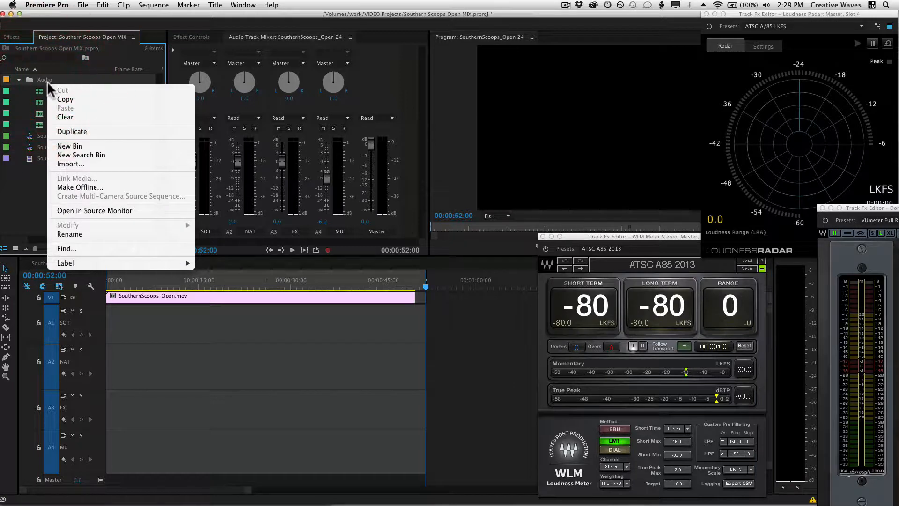
pyautogui.click(71, 164)
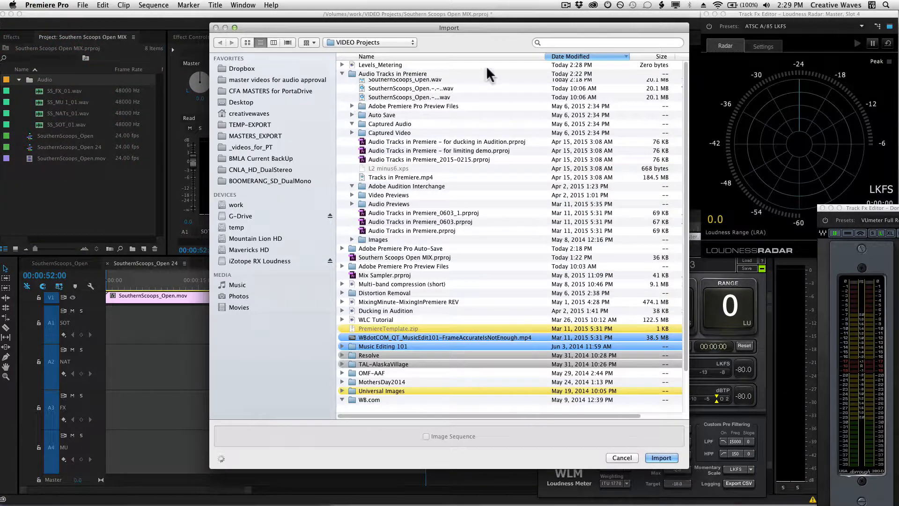
pyautogui.click(412, 90)
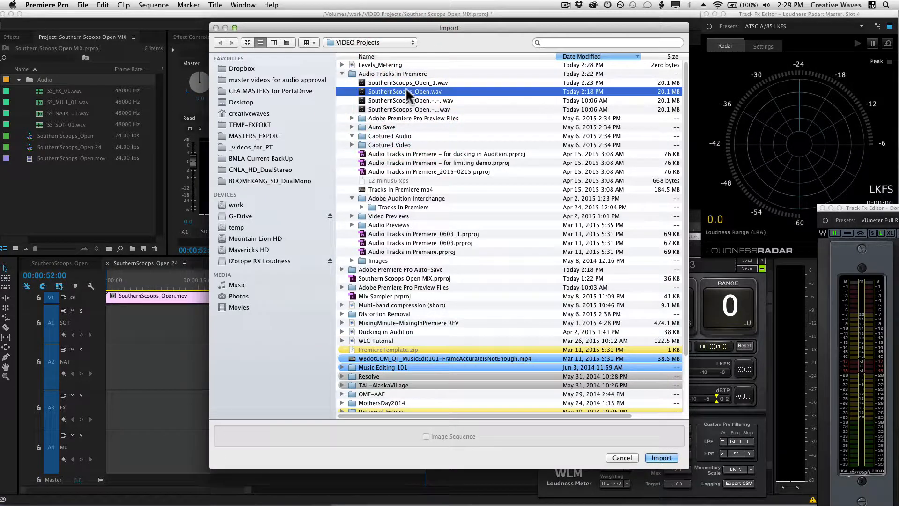
pyautogui.click(397, 90)
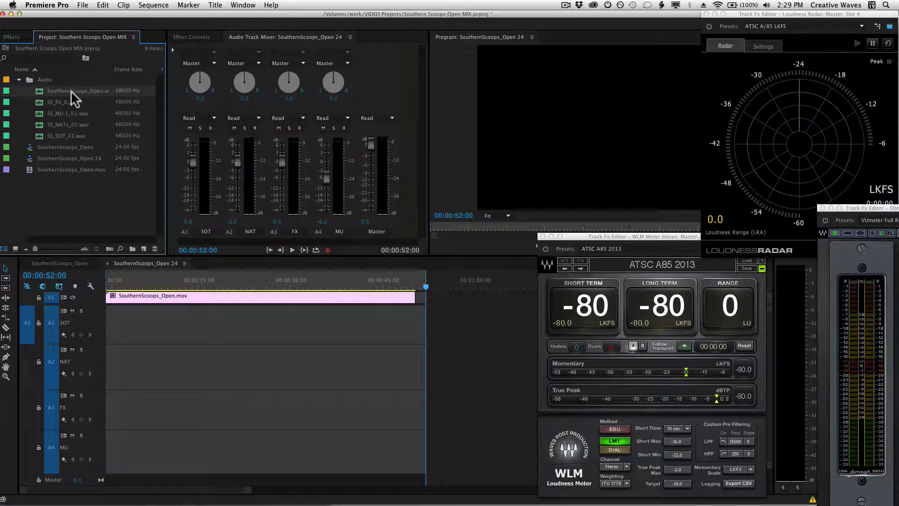
pyautogui.moveTo(159, 216)
pyautogui.mouseDown()
pyautogui.moveTo(117, 313)
pyautogui.moveTo(93, 316)
pyautogui.mouseUp()
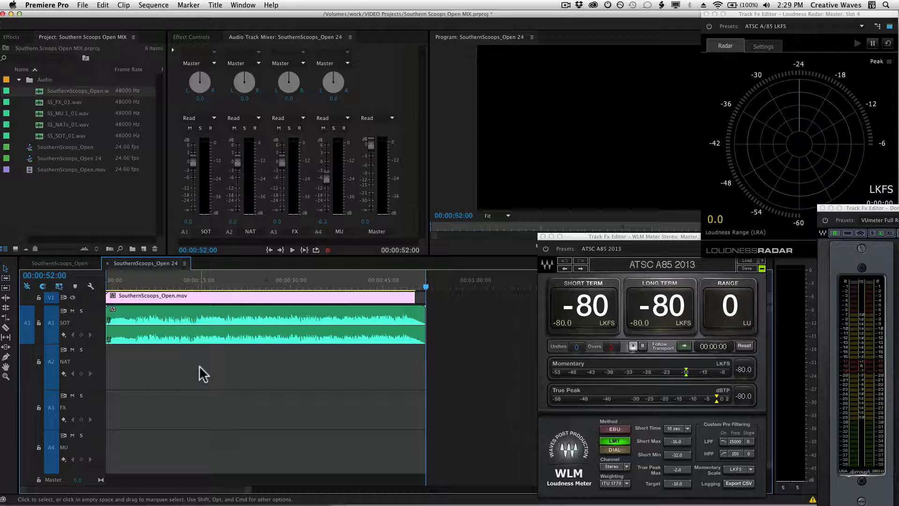
# Play SouthernScoops_Open 24 from its start to about 00:00:11:20 to check the new mix on the loudness meters
pyautogui.press('Home')
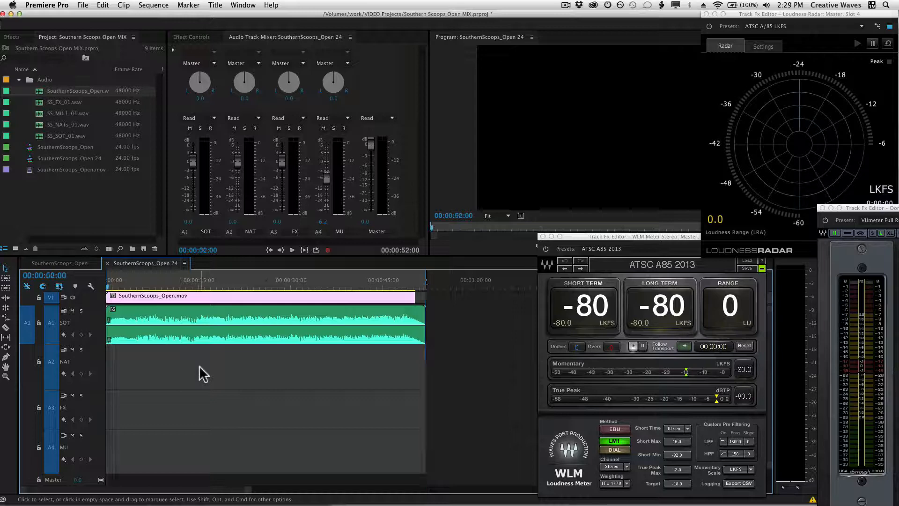
pyautogui.press('space')
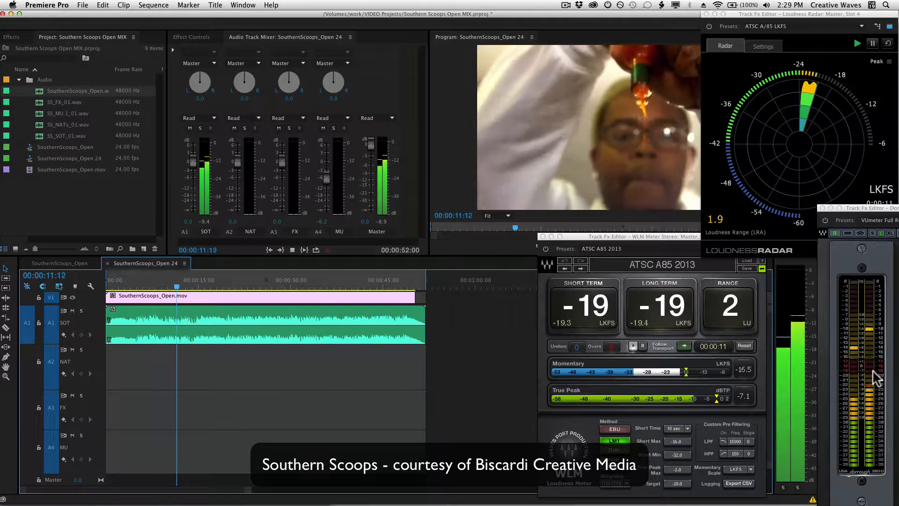
pyautogui.press('space')
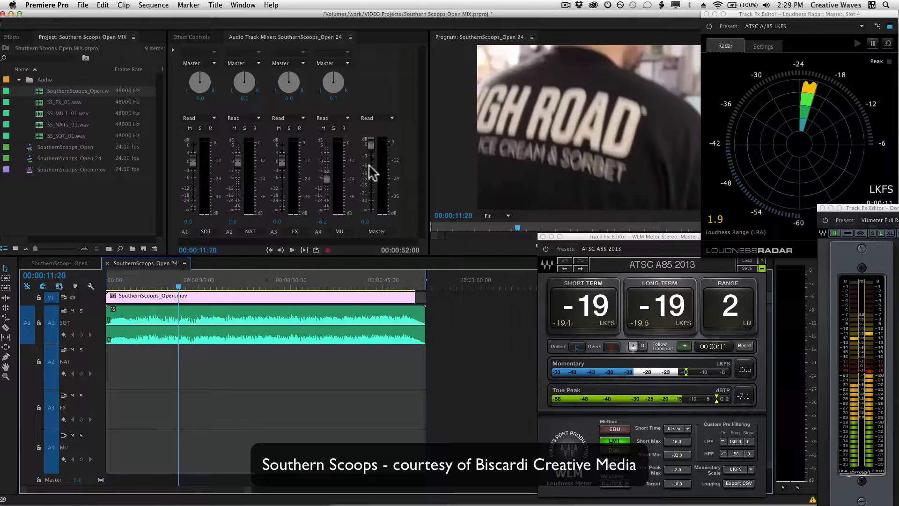
# Show the effects racks in the Audio Track Mixer and inspect the RCompressor settings on the SOT track
pyautogui.click(174, 49)
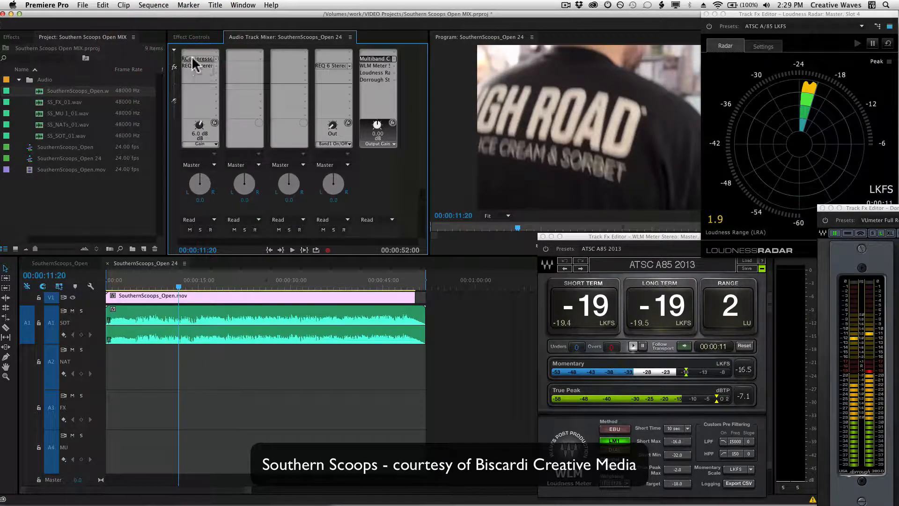
pyautogui.doubleClick(193, 57)
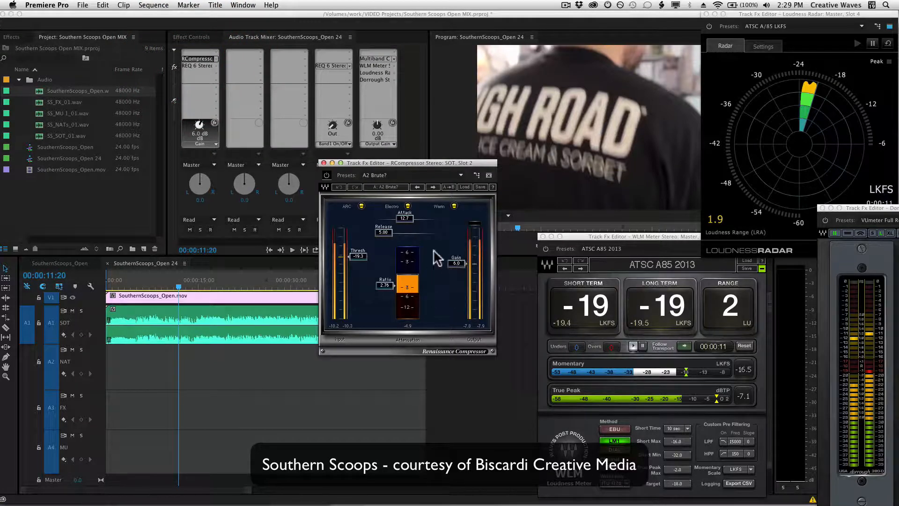
pyautogui.click(323, 163)
pyautogui.click(474, 364)
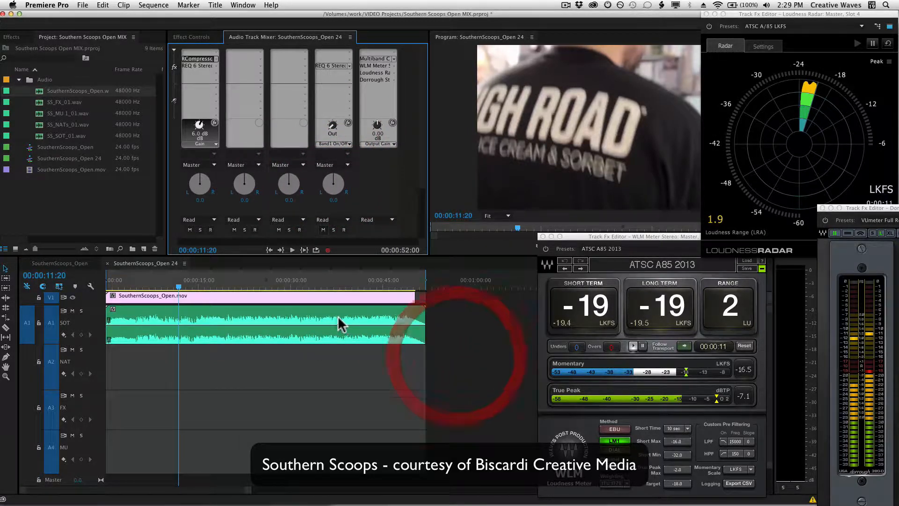
pyautogui.click(460, 380)
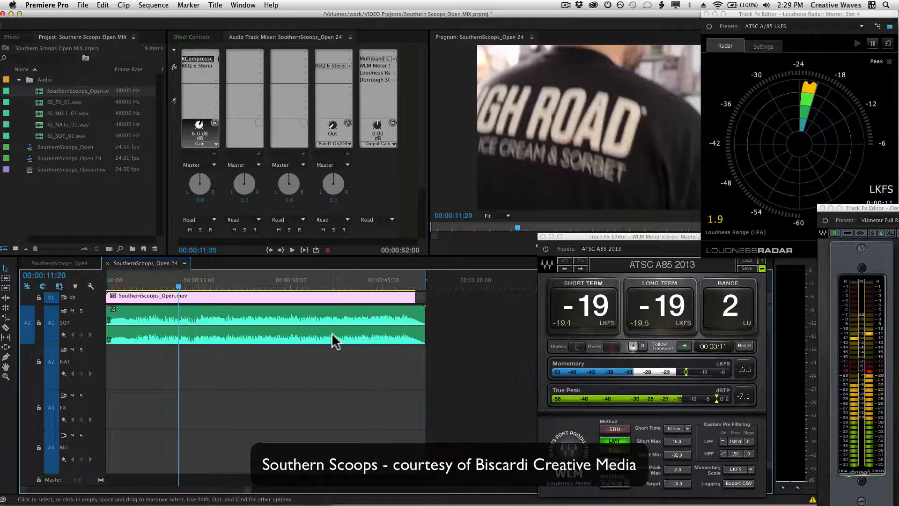
# Delete the SouthernScoops_Open.wav clip from the SOT track and remove all empty audio tracks from the sequence
pyautogui.click(332, 332)
pyautogui.press('Delete')
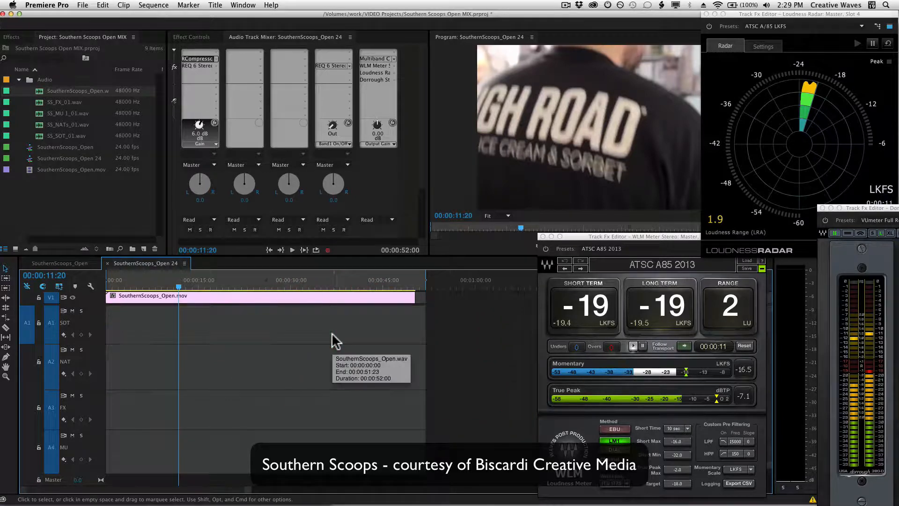
pyautogui.rightClick(97, 331)
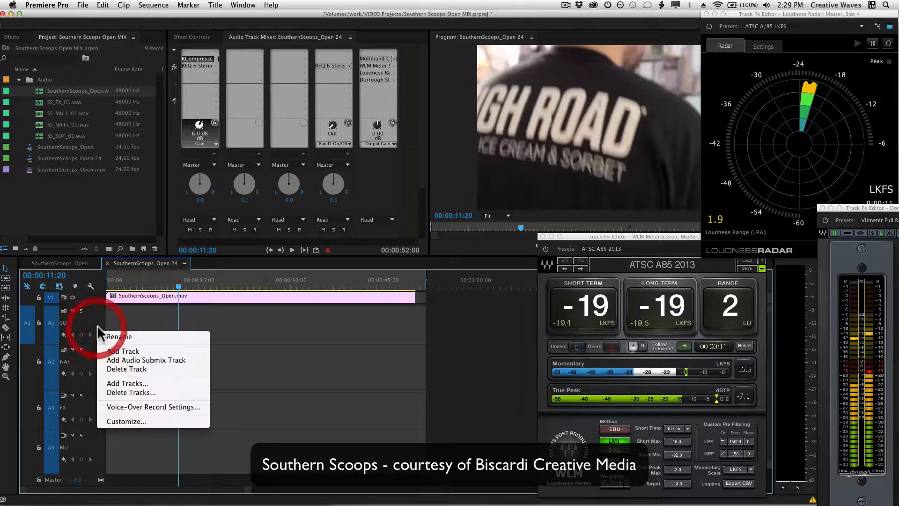
pyautogui.click(116, 394)
pyautogui.click(347, 256)
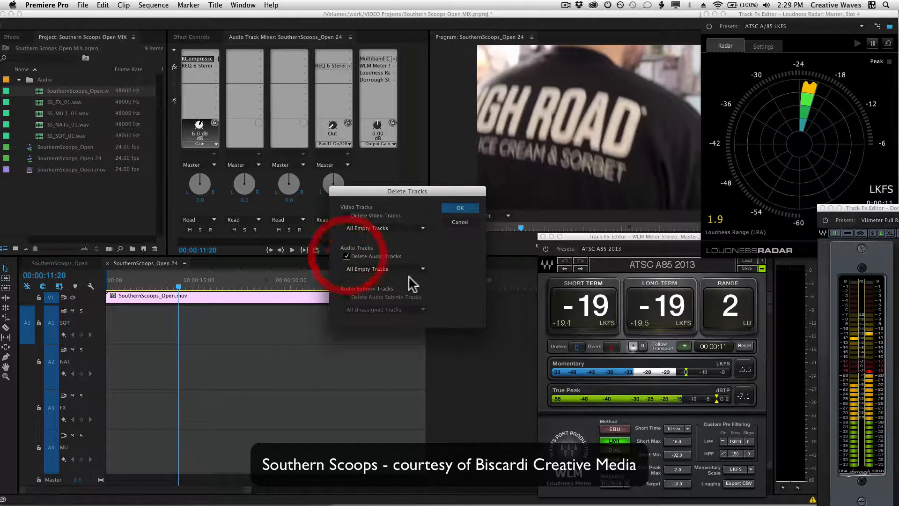
pyautogui.click(405, 269)
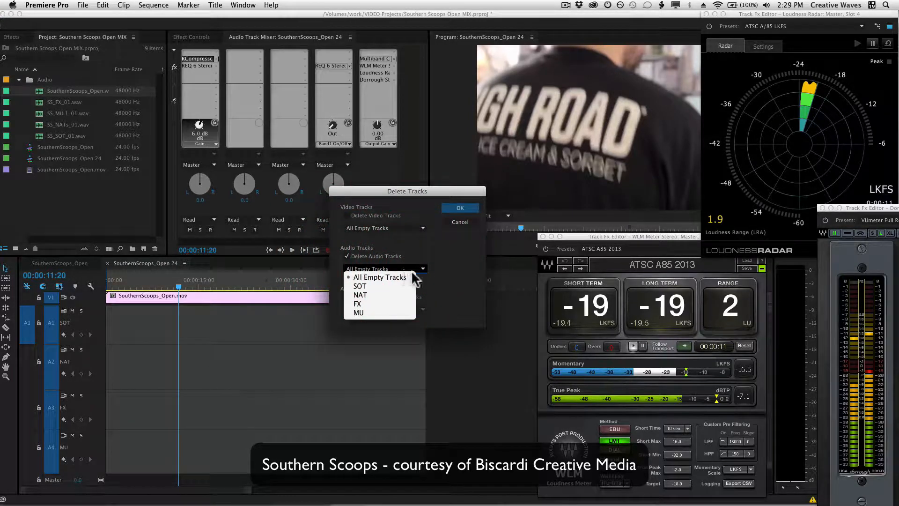
pyautogui.click(408, 277)
pyautogui.click(459, 209)
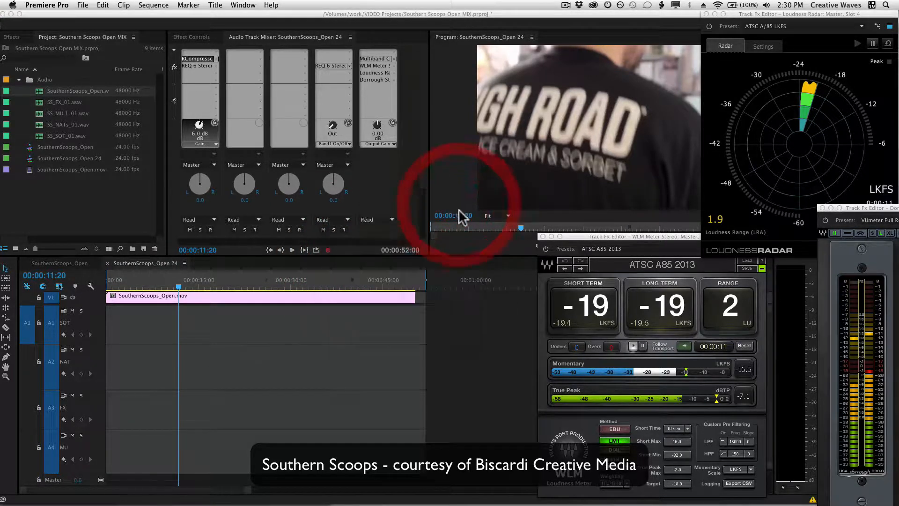
pyautogui.rightClick(97, 330)
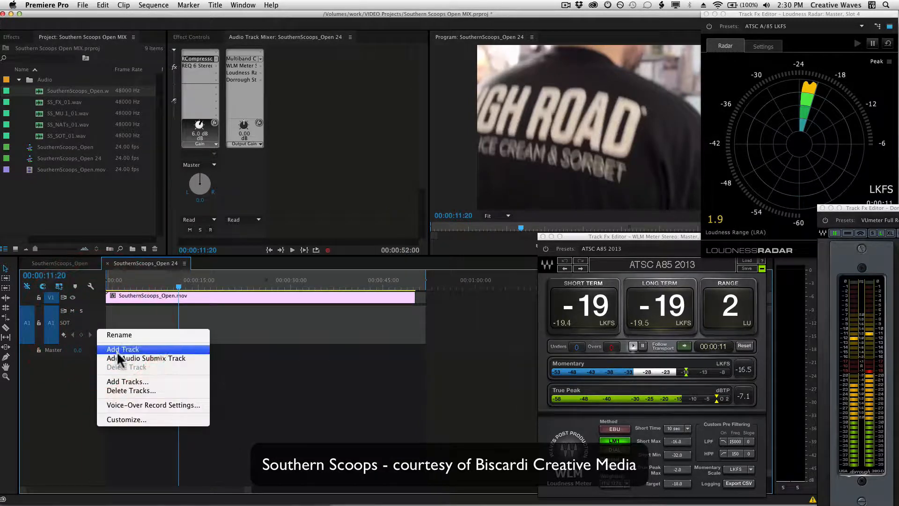
pyautogui.click(113, 391)
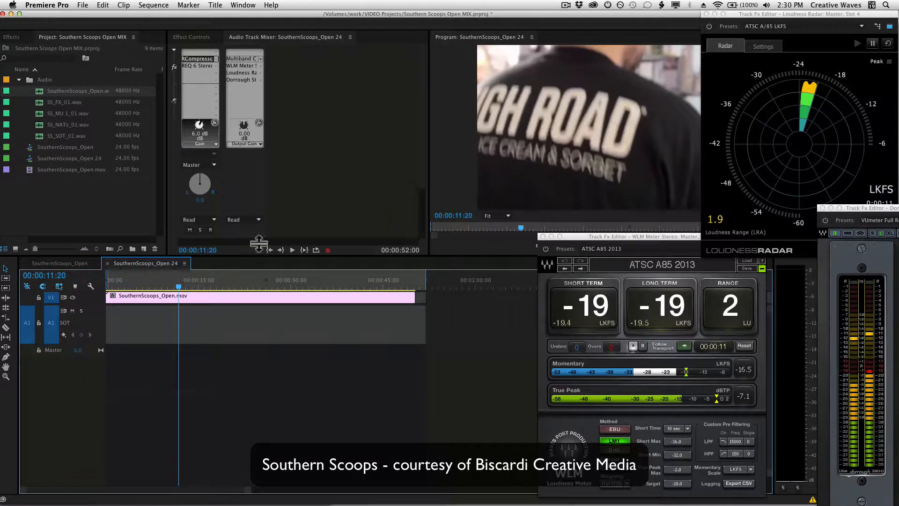
pyautogui.click(376, 256)
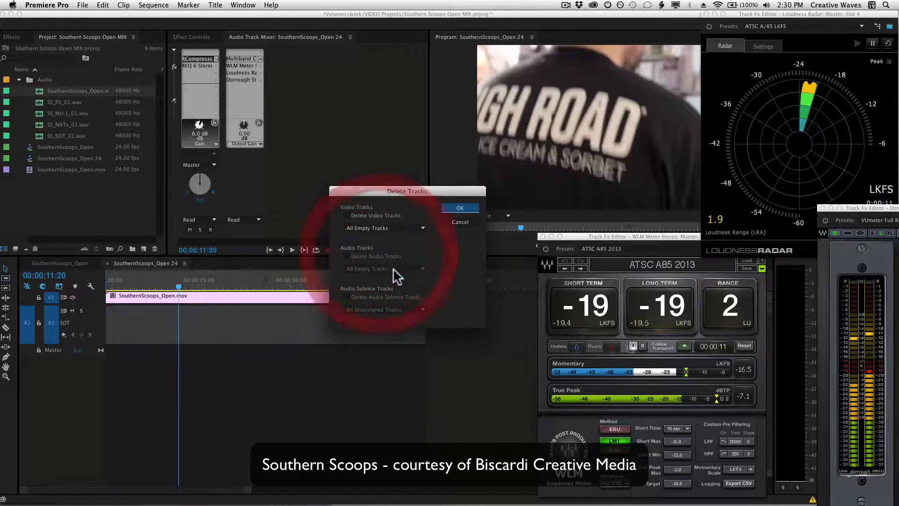
pyautogui.click(395, 266)
pyautogui.click(458, 223)
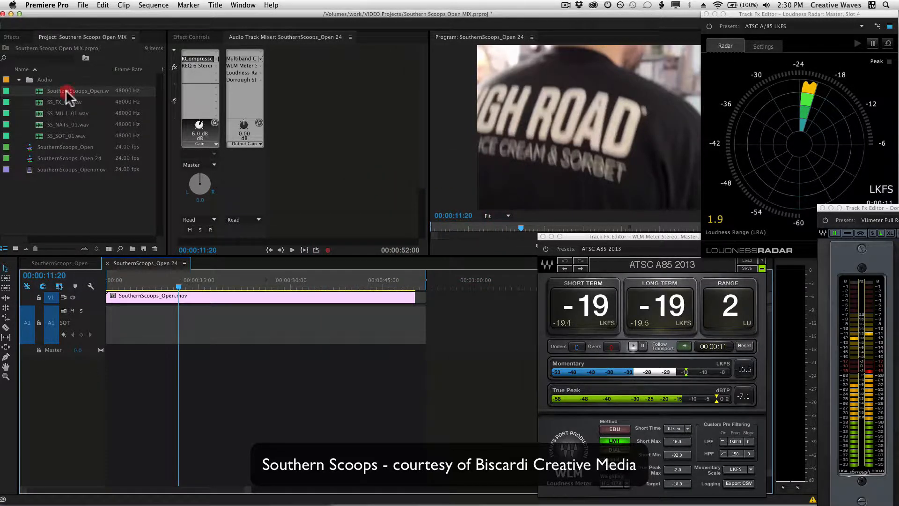
# Place SouthernScoops_Open.wav at the sequence start on a new audio track below SOT and delete the SOT track
pyautogui.moveTo(67, 92); pyautogui.dragTo(95, 389)
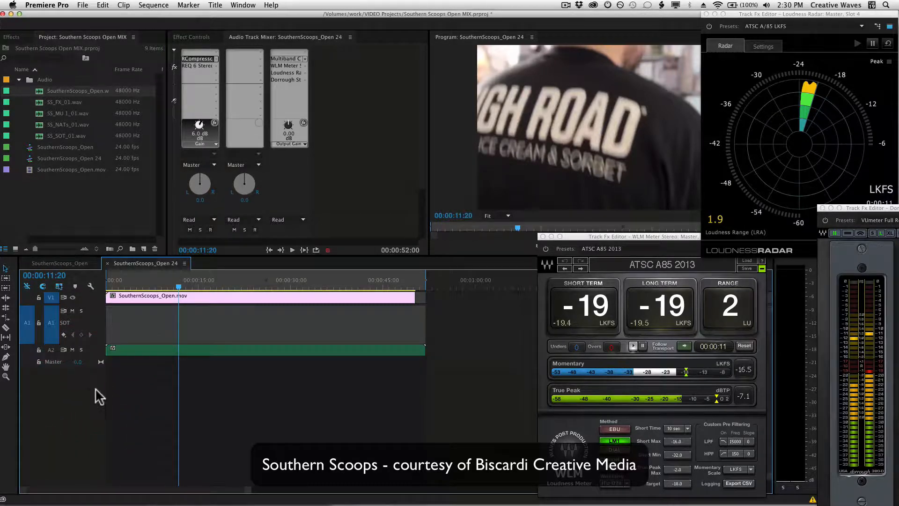
pyautogui.rightClick(96, 326)
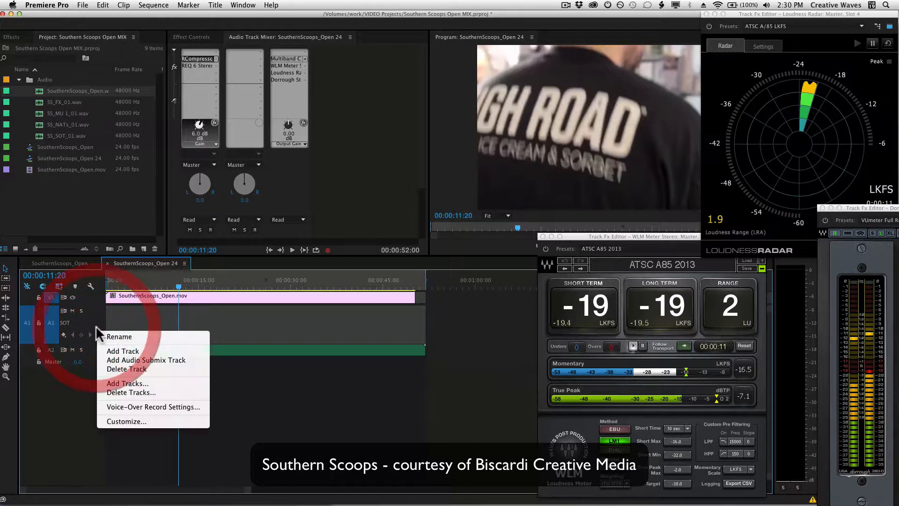
pyautogui.click(108, 367)
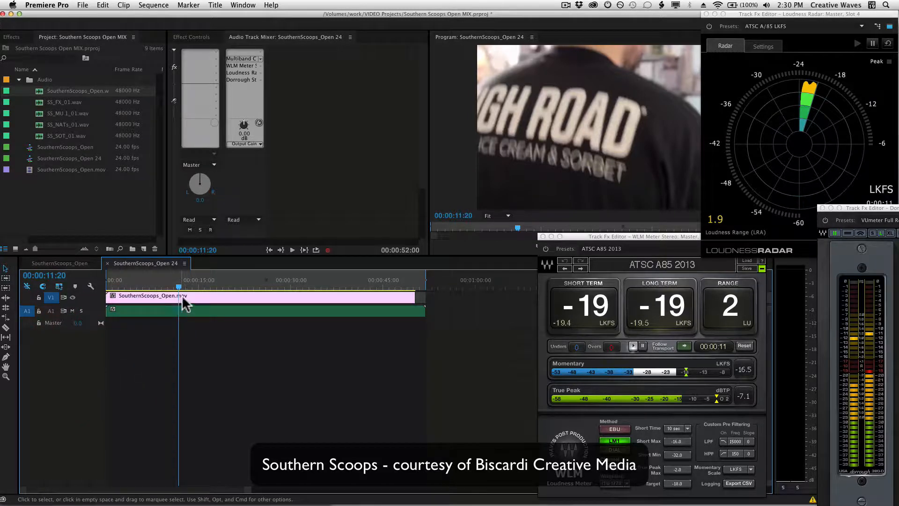
# Reset the WLM Meter and Loudness Radar readings and play SouthernScoops_Open 24 from its start to measure the mix
pyautogui.click(744, 346)
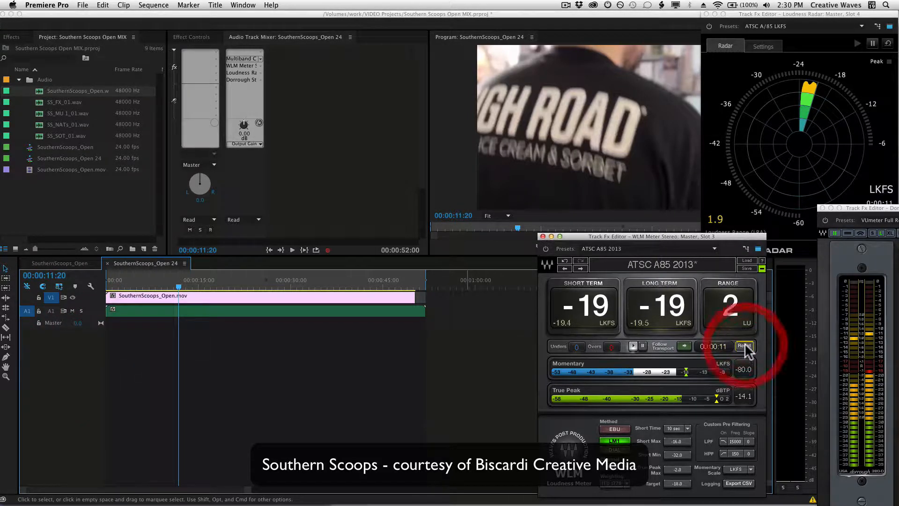
pyautogui.click(887, 44)
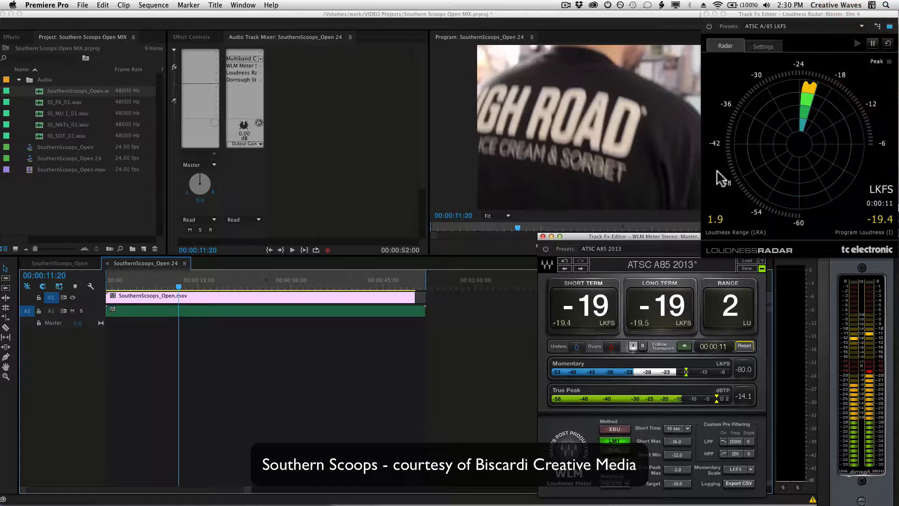
pyautogui.click(401, 428)
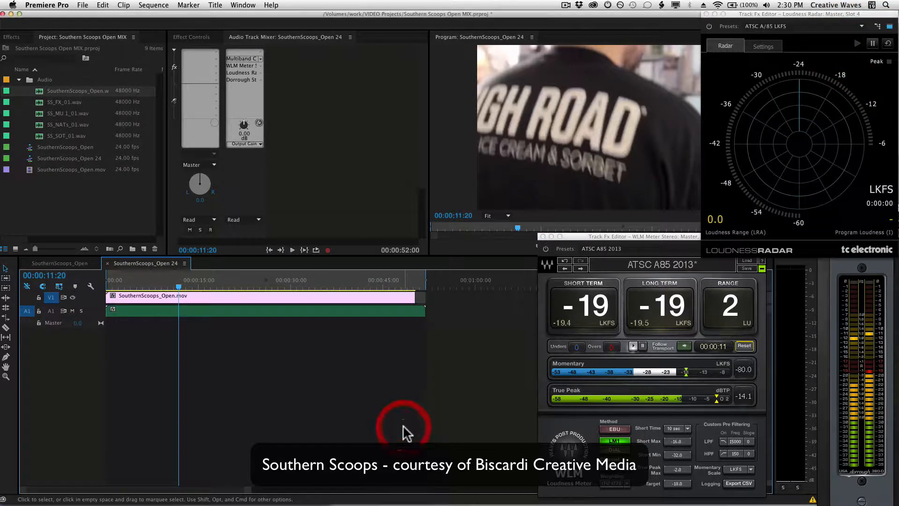
pyautogui.press('Home')
pyautogui.press('space')
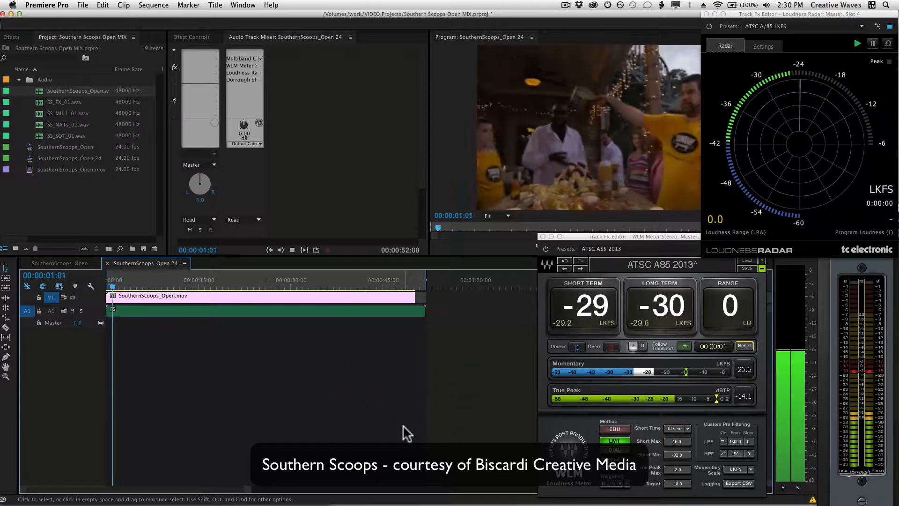